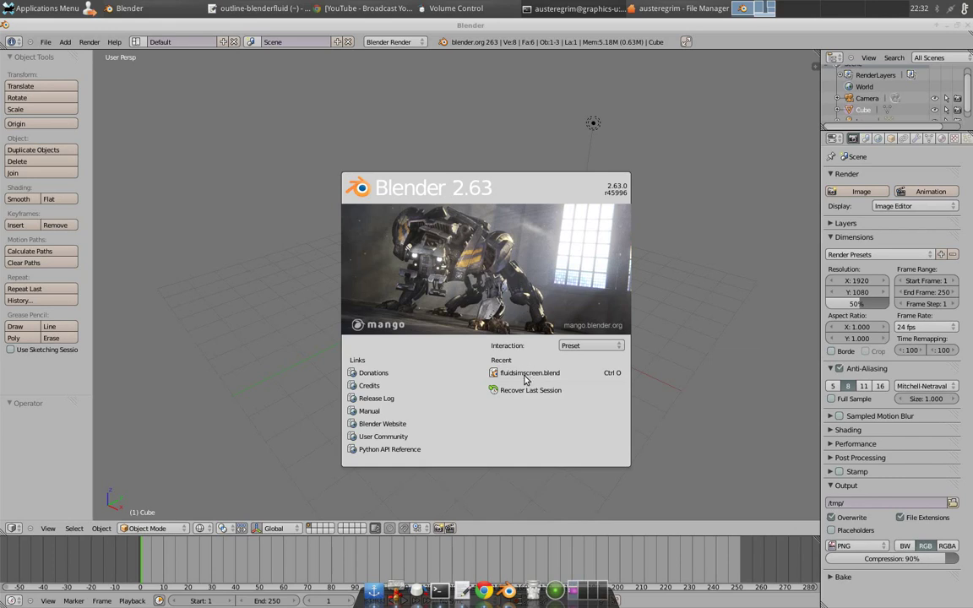
Open fluidsimscreen.blend, switch the viewport to Rendered shading, and show the World sky settings
left_click(525, 377)
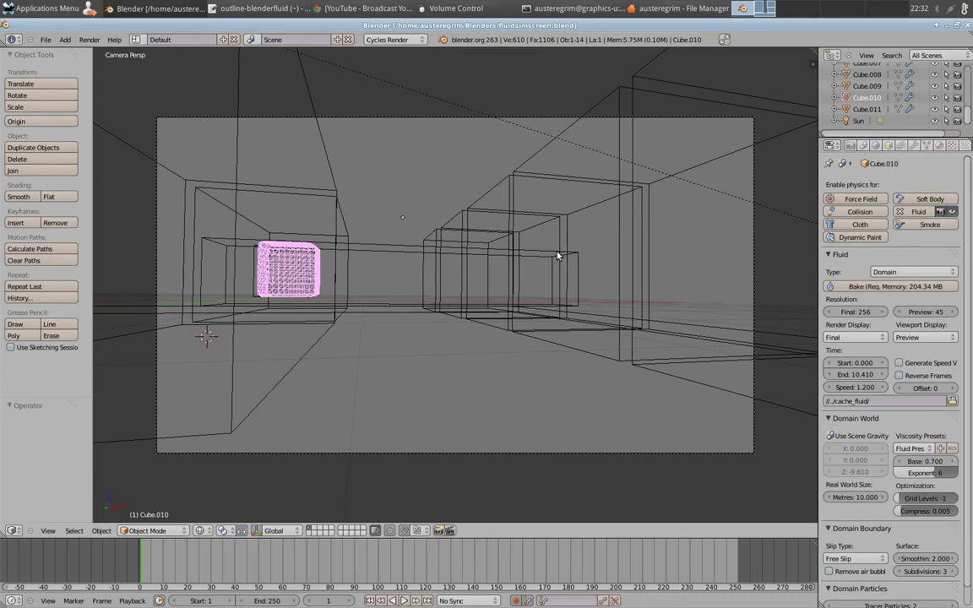
left_click(199, 530)
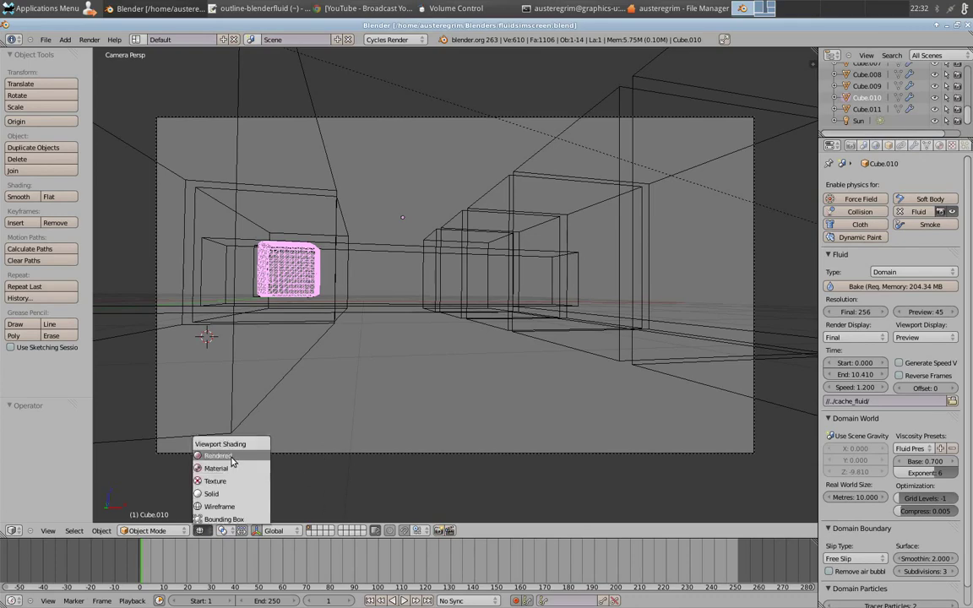
left_click(218, 455)
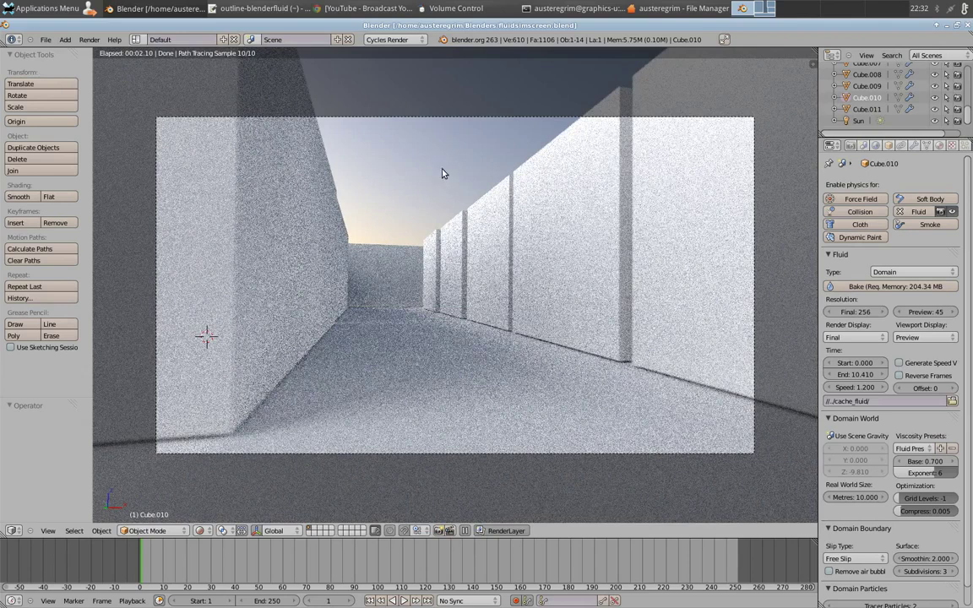
left_click(875, 145)
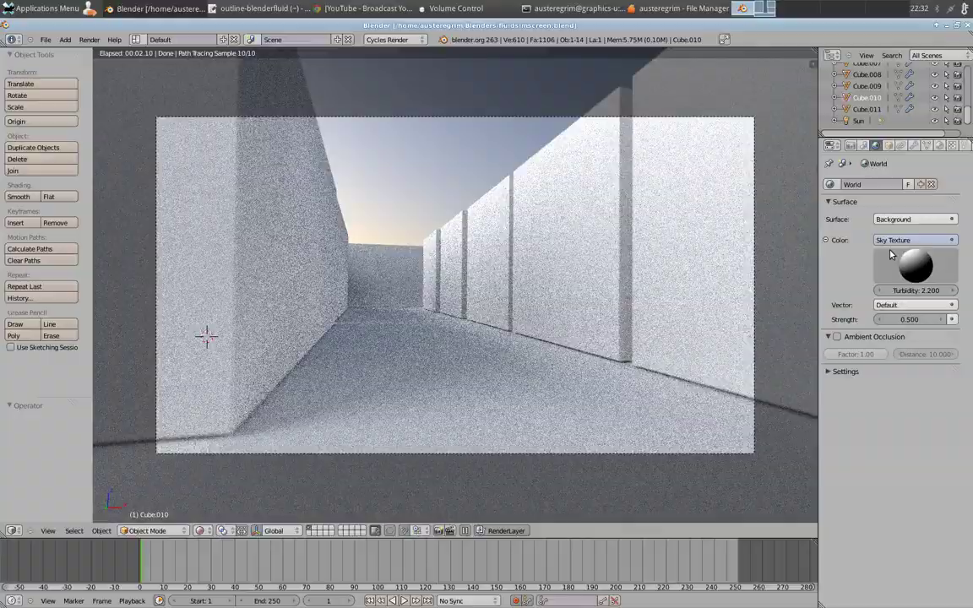
Orbit around the rendered street walls, then return to the camera view
mouse_move(450, 241)
middle_mouse_down()
mouse_move(397, 252)
mouse_move(397, 276)
mouse_move(443, 222)
middle_mouse_up()
middle_click_drag(324, 167, 473, 304)
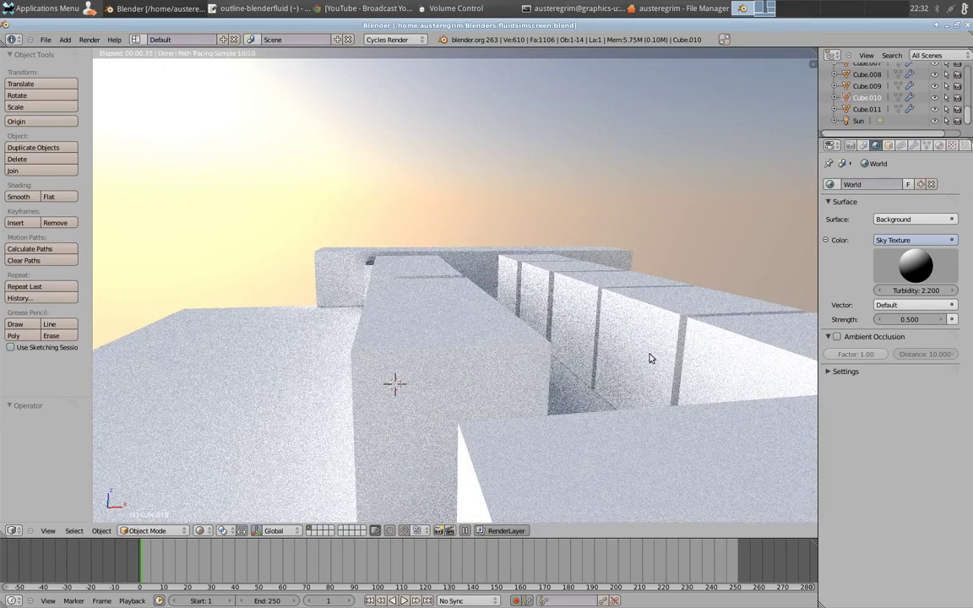
middle_click_drag(651, 359, 535, 367)
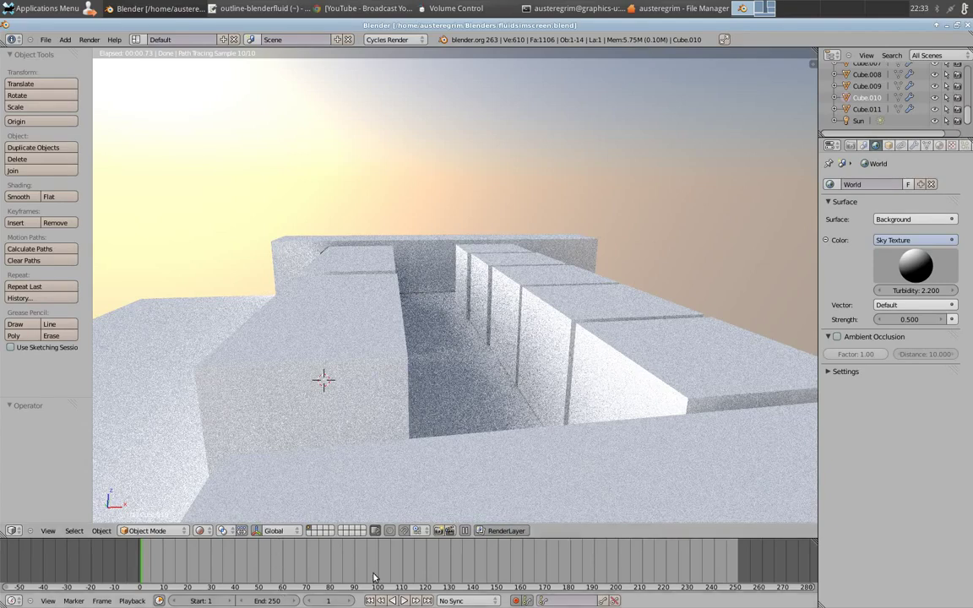
key("KP_0")
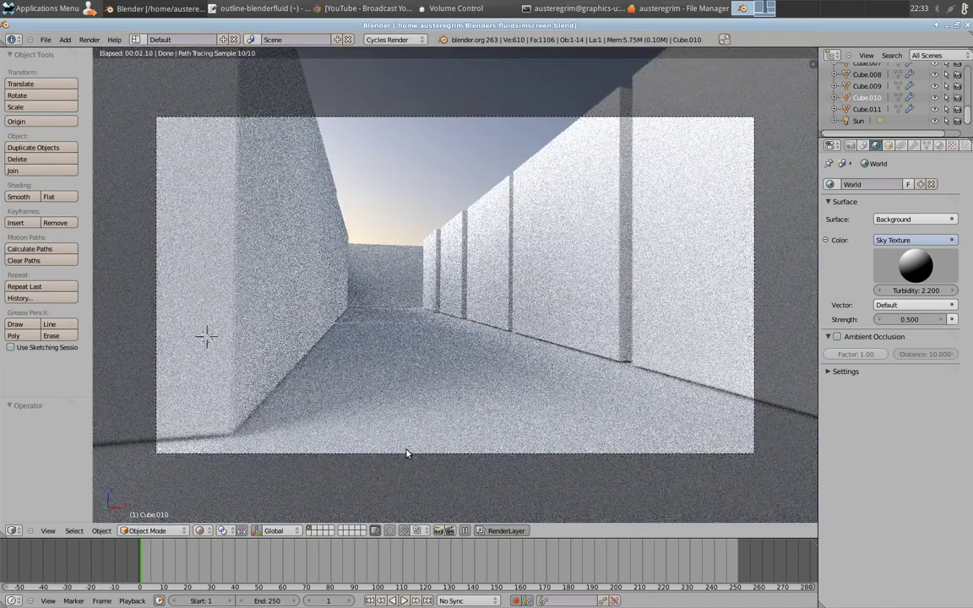
Switch the viewport back to Wireframe shading at frame 0
left_click(205, 530)
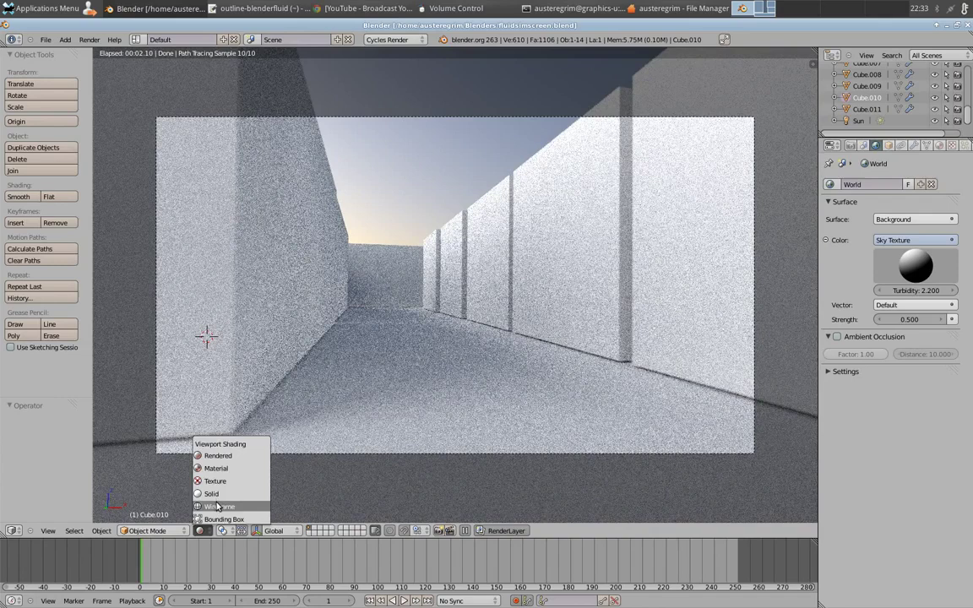
left_click(218, 512)
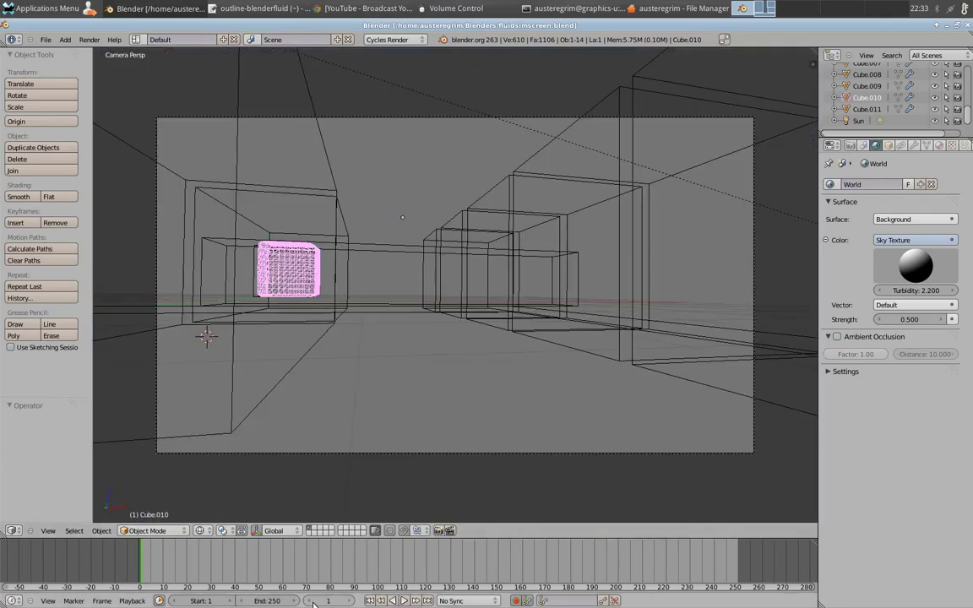
key("Left")
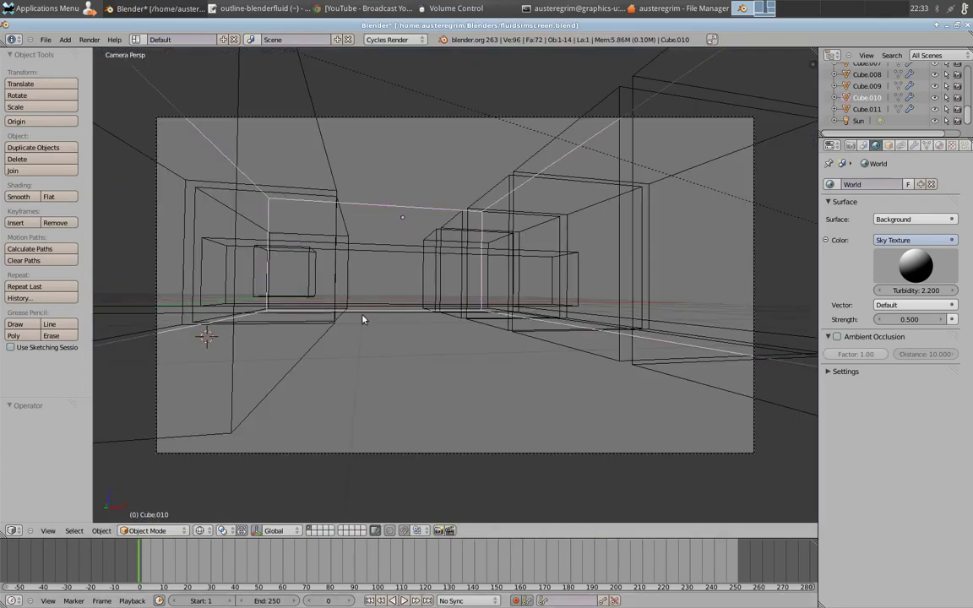
middle_click_drag(362, 322, 302, 326)
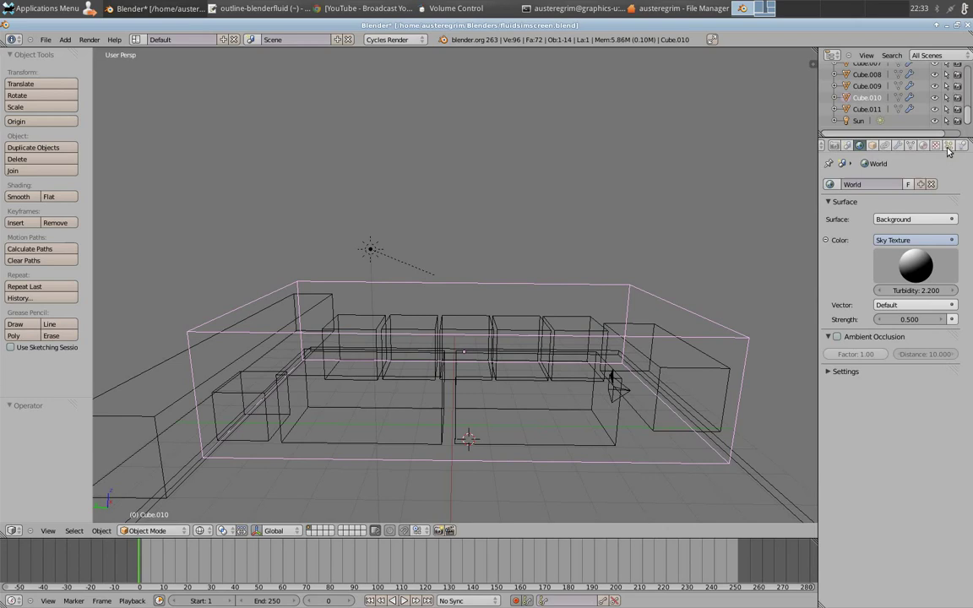
Show Cube.011's fluid Inflow physics settings (velocity X 5.000, Z -1.000) while orbiting the scene
left_click(961, 146)
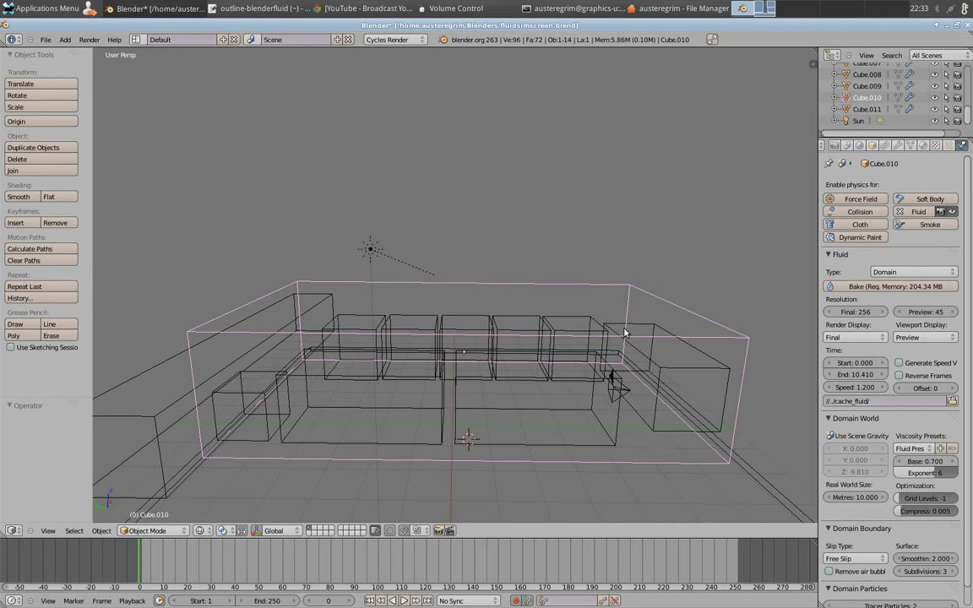
middle_click_drag(604, 323, 436, 352)
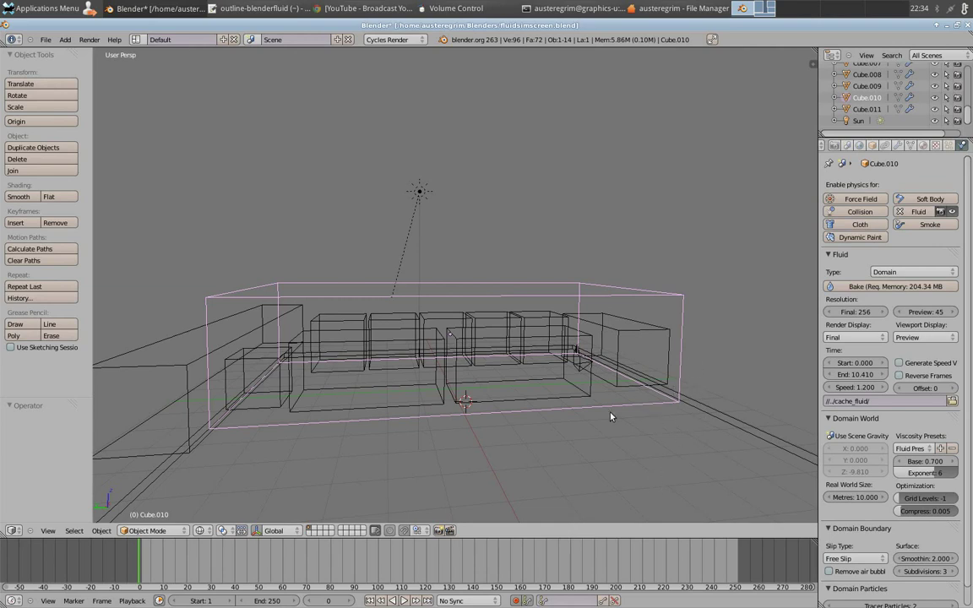
middle_click_drag(613, 413, 471, 409)
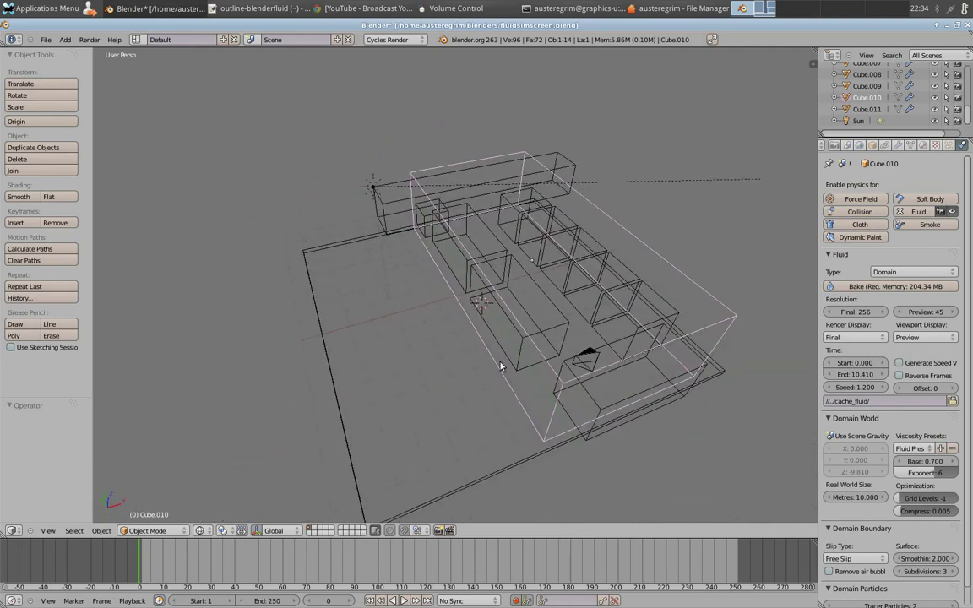
middle_click_drag(482, 322, 372, 359)
right_click(367, 358)
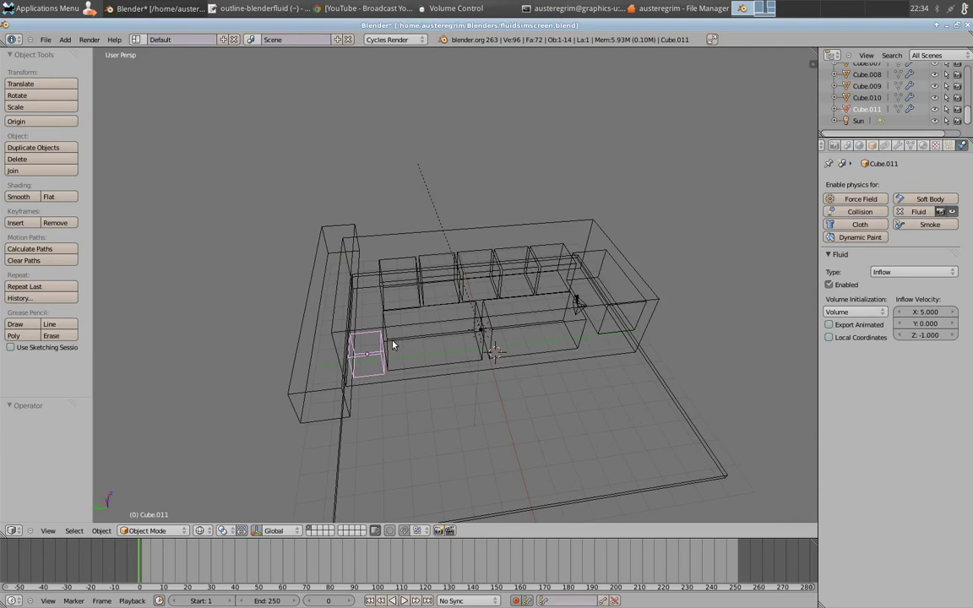
middle_click_drag(414, 369, 411, 348)
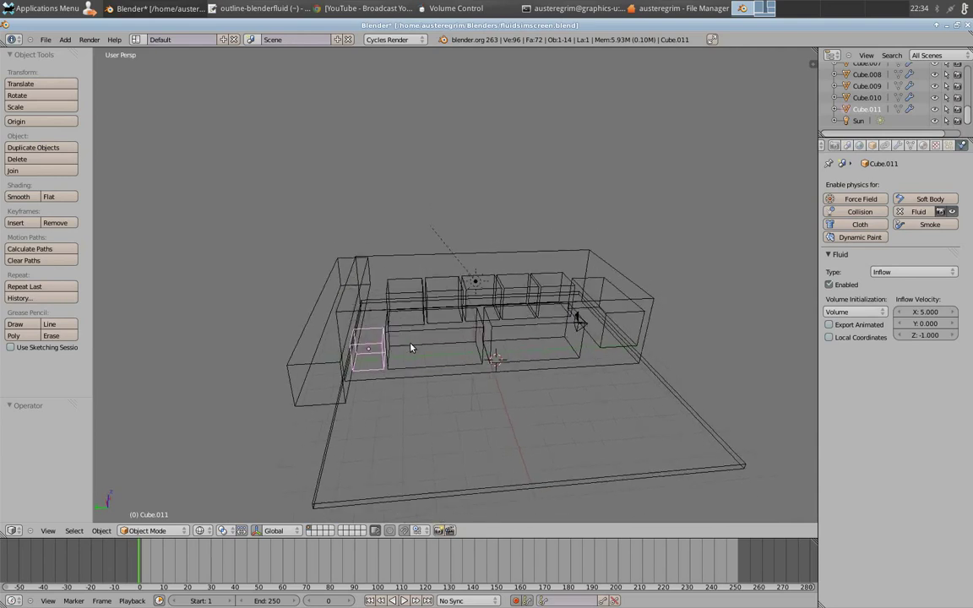
left_click(883, 272)
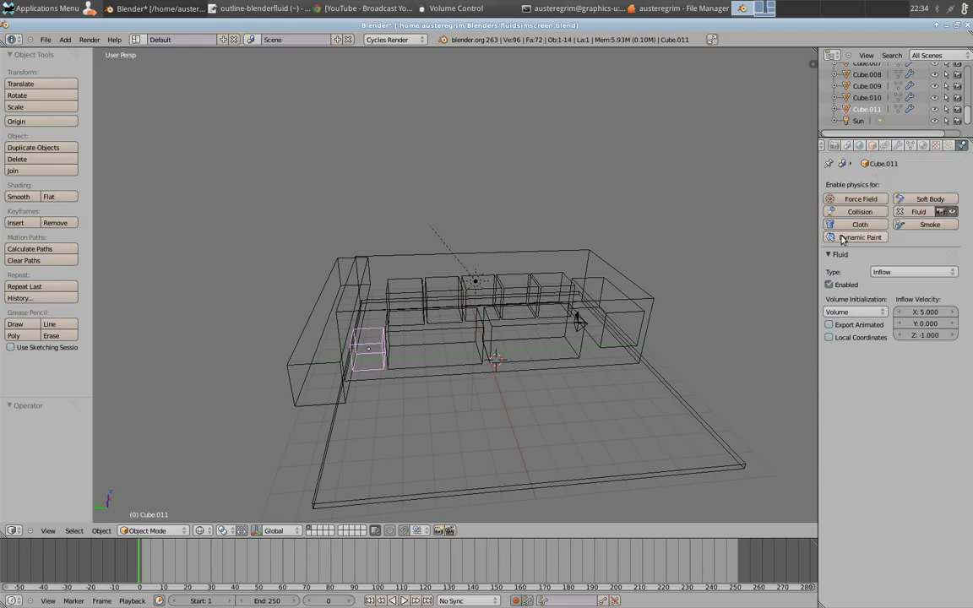
middle_click_drag(373, 406, 402, 376)
scroll(367, 366, "up", 4)
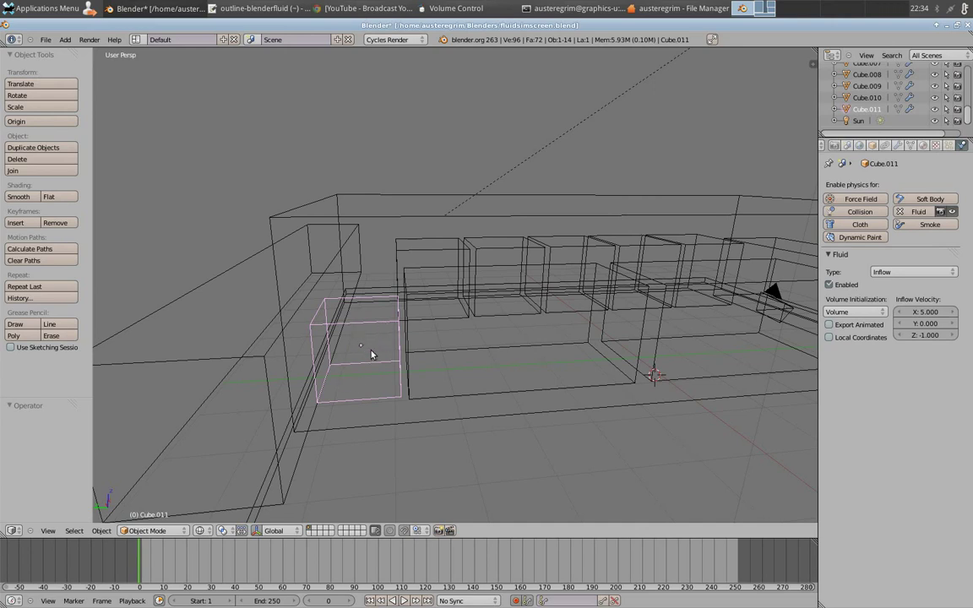
middle_click_drag(372, 354, 337, 342)
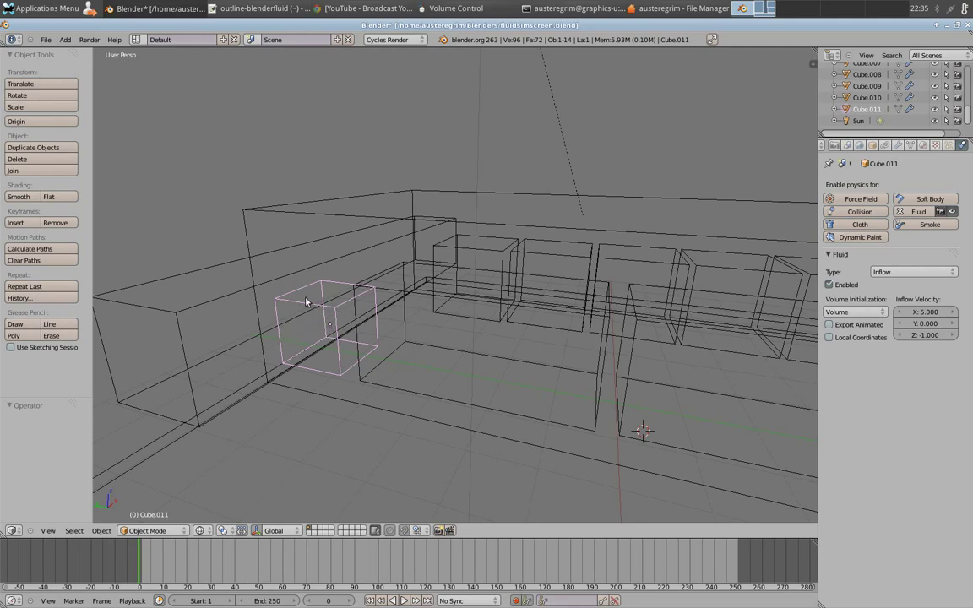
middle_click_drag(322, 347, 353, 352)
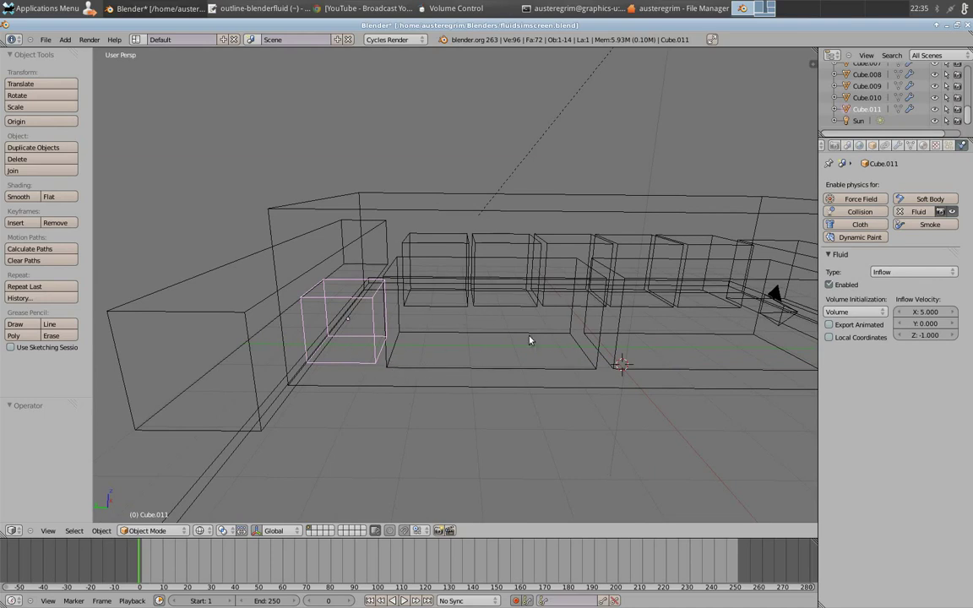
middle_click_drag(406, 345, 451, 362)
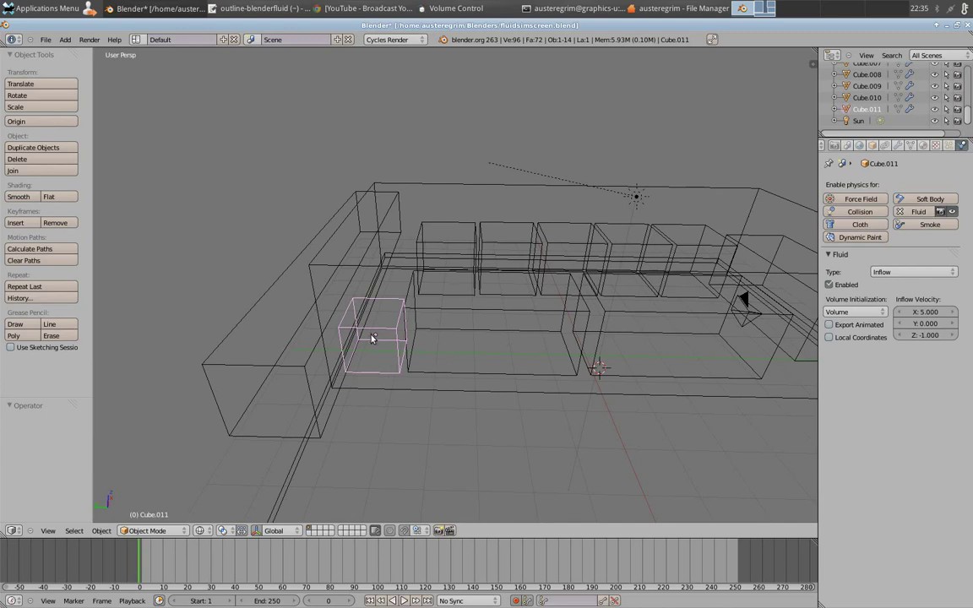
middle_click_drag(388, 423, 409, 435)
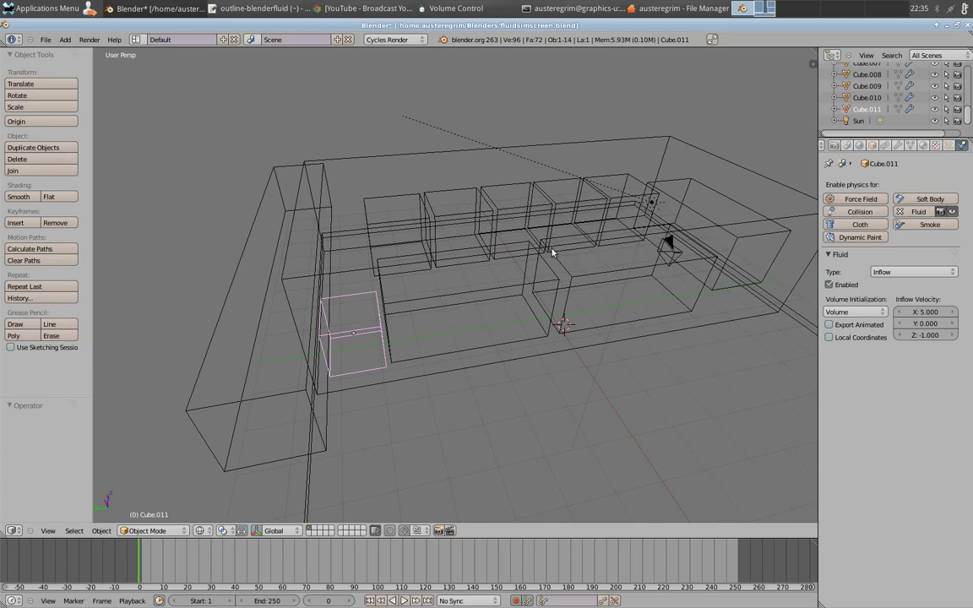
mouse_move(589, 267)
middle_mouse_down()
mouse_move(597, 282)
mouse_move(552, 272)
mouse_move(578, 272)
middle_mouse_up()
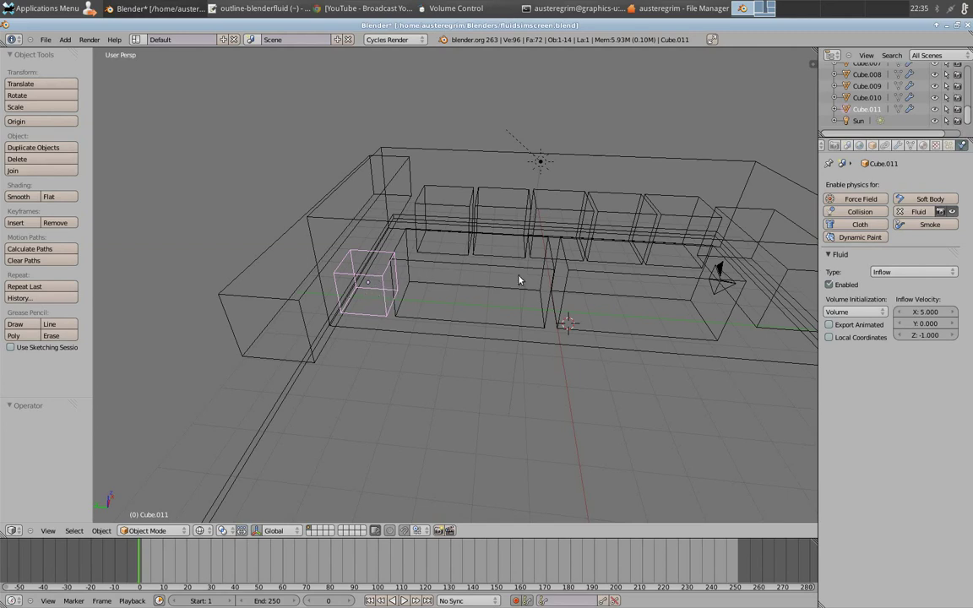
left_click(897, 274)
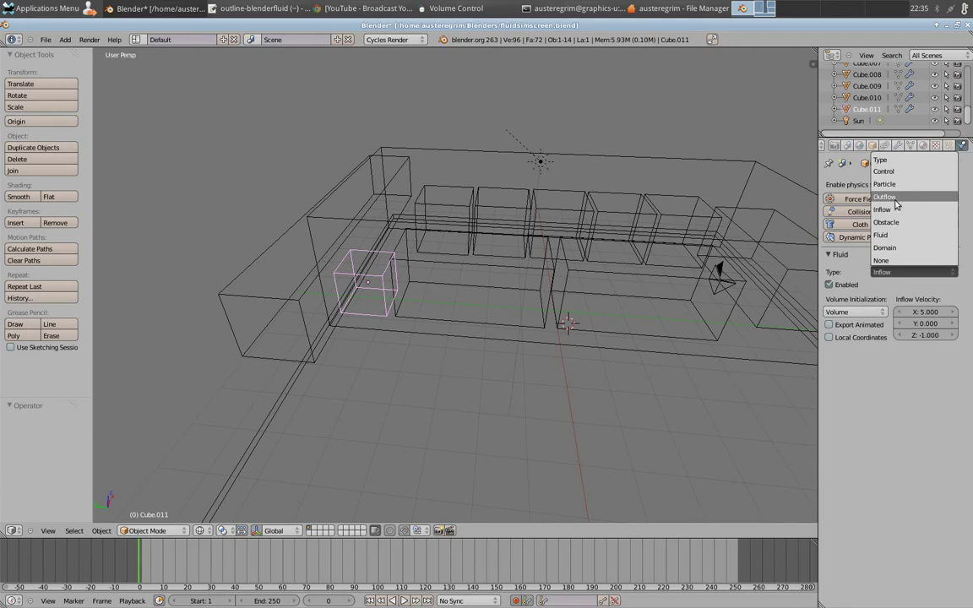
mouse_move(553, 379)
middle_mouse_down()
mouse_move(571, 391)
mouse_move(521, 388)
mouse_move(501, 373)
mouse_move(510, 393)
mouse_move(536, 385)
middle_mouse_up()
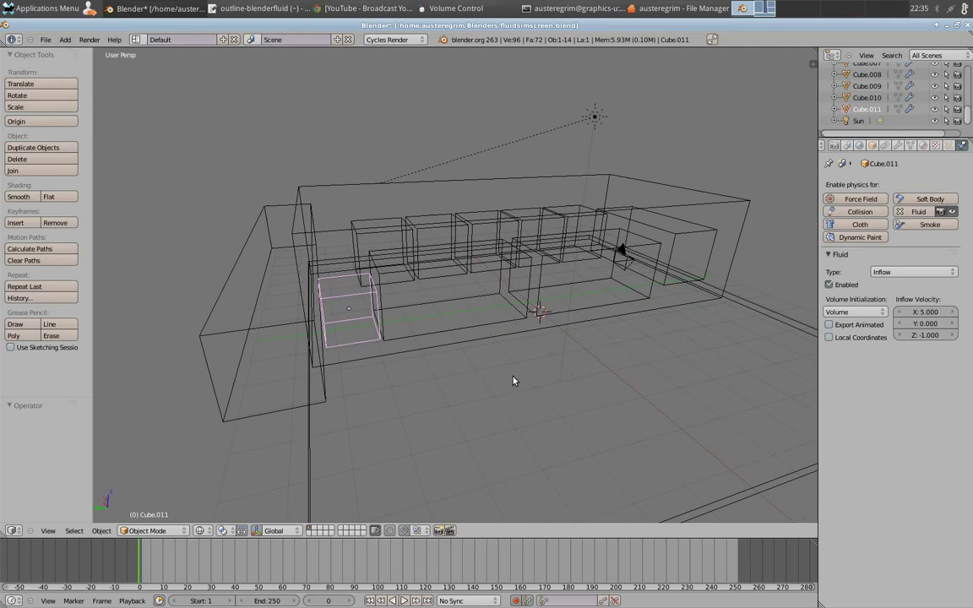
middle_click_drag(478, 336, 505, 321)
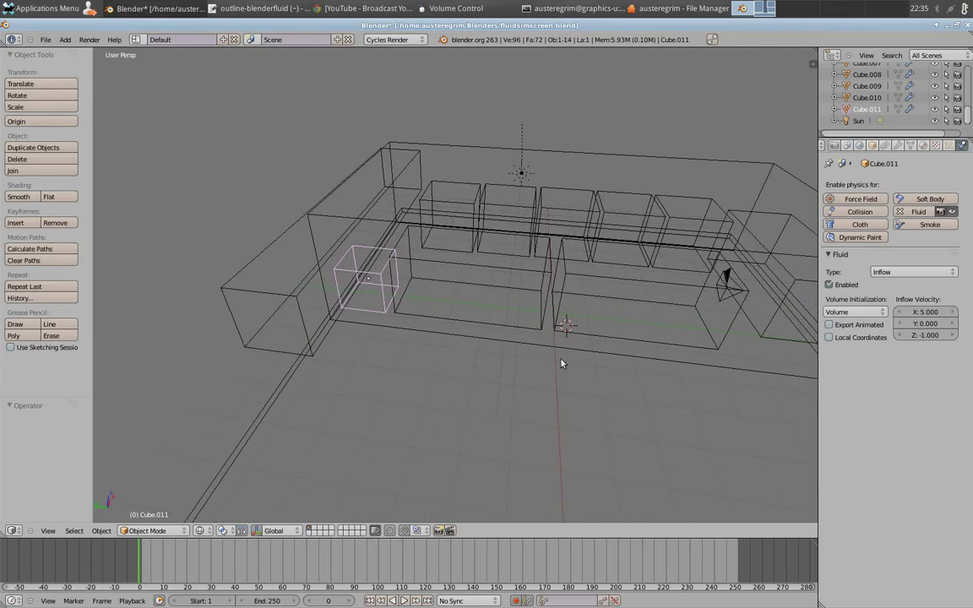
left_click(923, 312)
type("5")
key("Return")
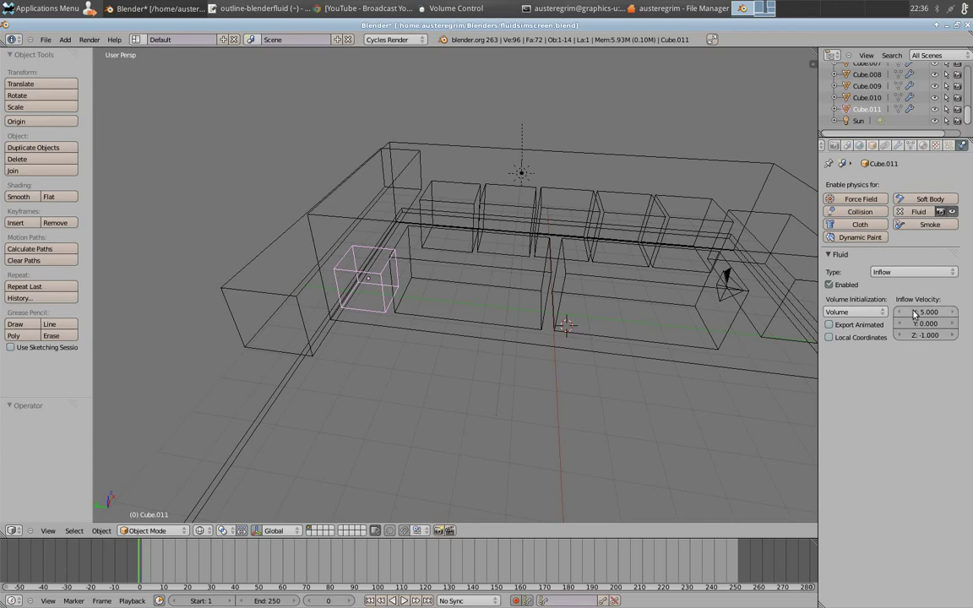
middle_click_drag(360, 472, 315, 482)
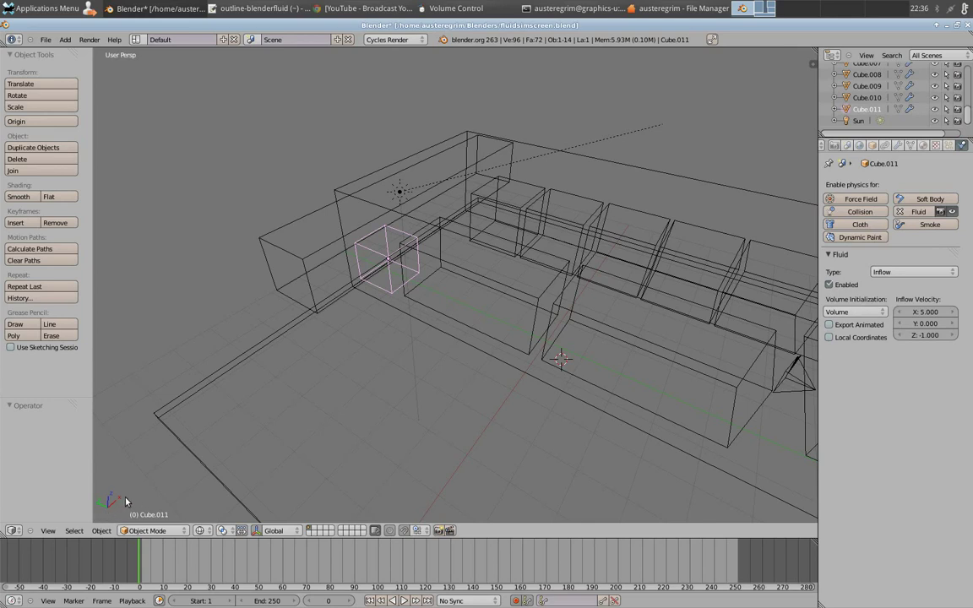
middle_click_drag(183, 464, 160, 460)
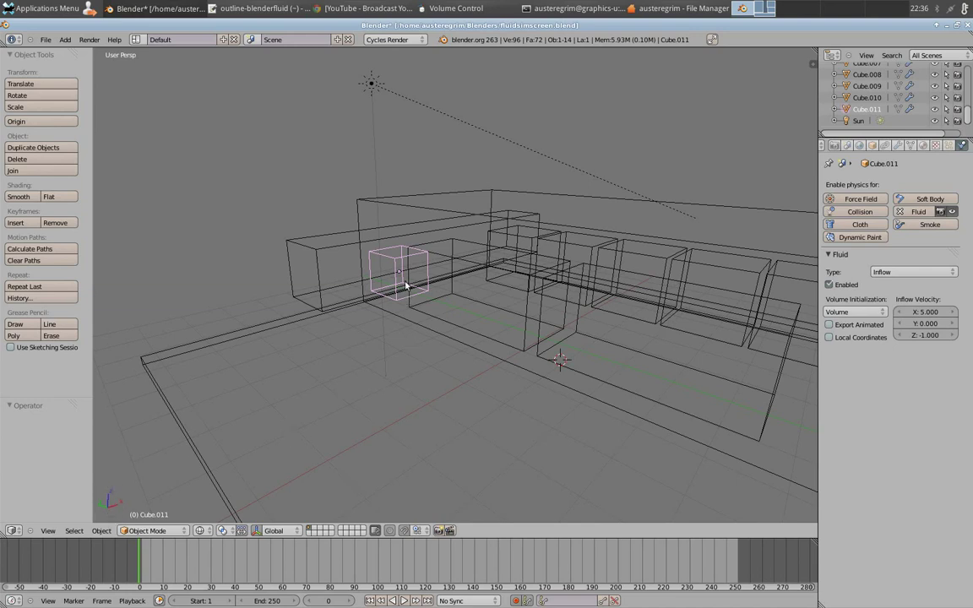
middle_click_drag(472, 318, 497, 263)
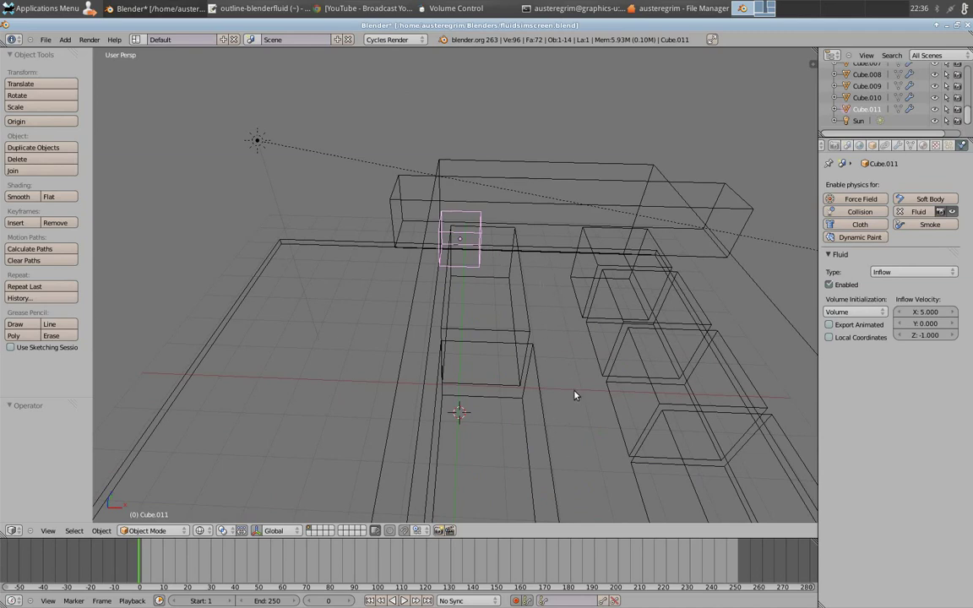
middle_click_drag(574, 394, 573, 357)
key("KP_0")
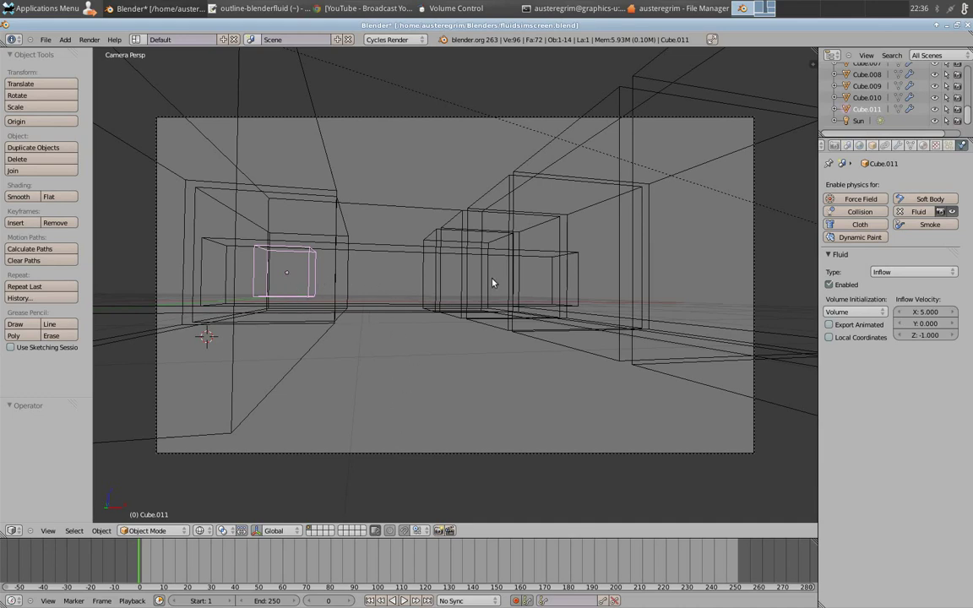
middle_click_drag(477, 286, 430, 336)
right_click(406, 273)
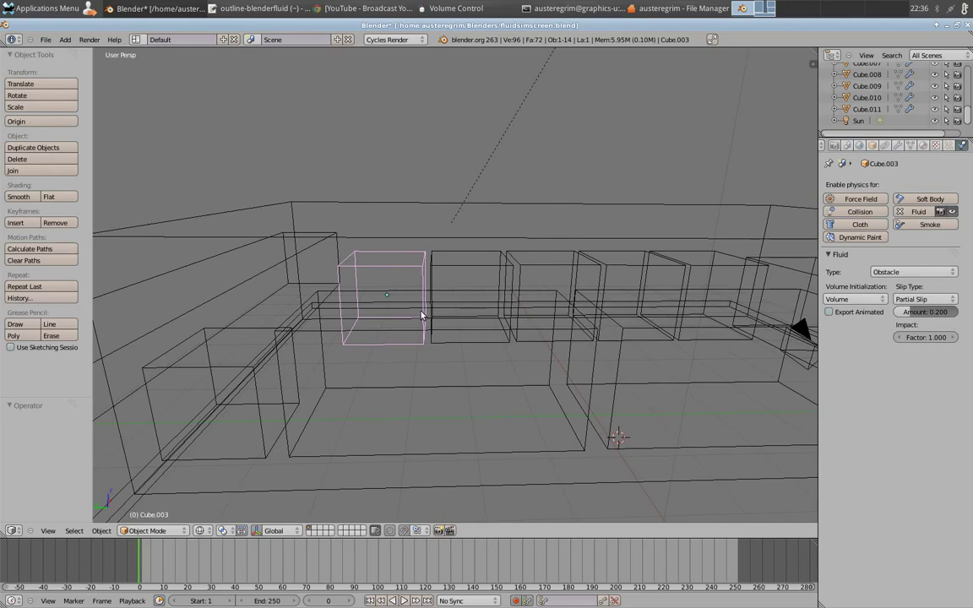
middle_click_drag(477, 315, 425, 308)
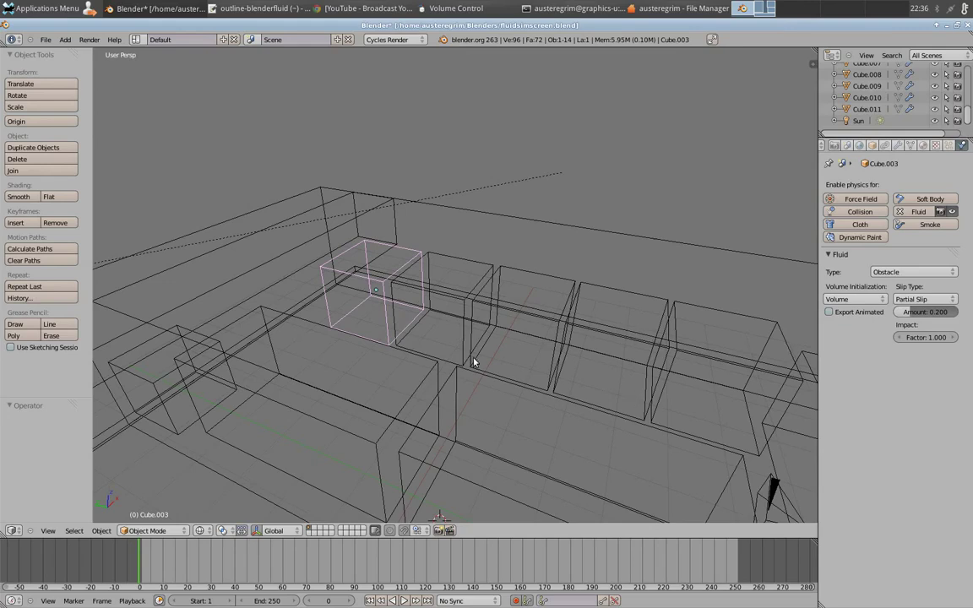
middle_click_drag(473, 361, 566, 411)
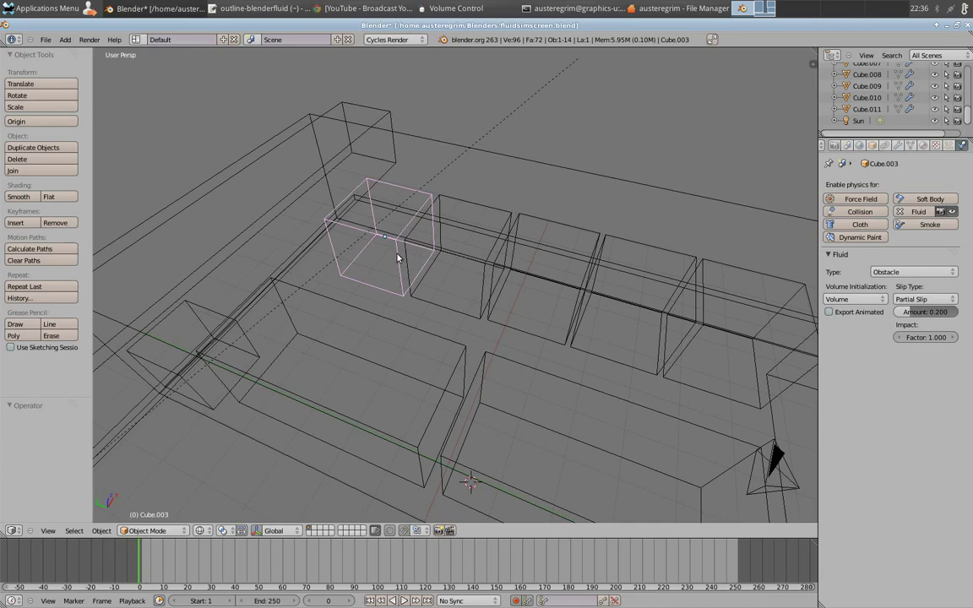
key("KP_0")
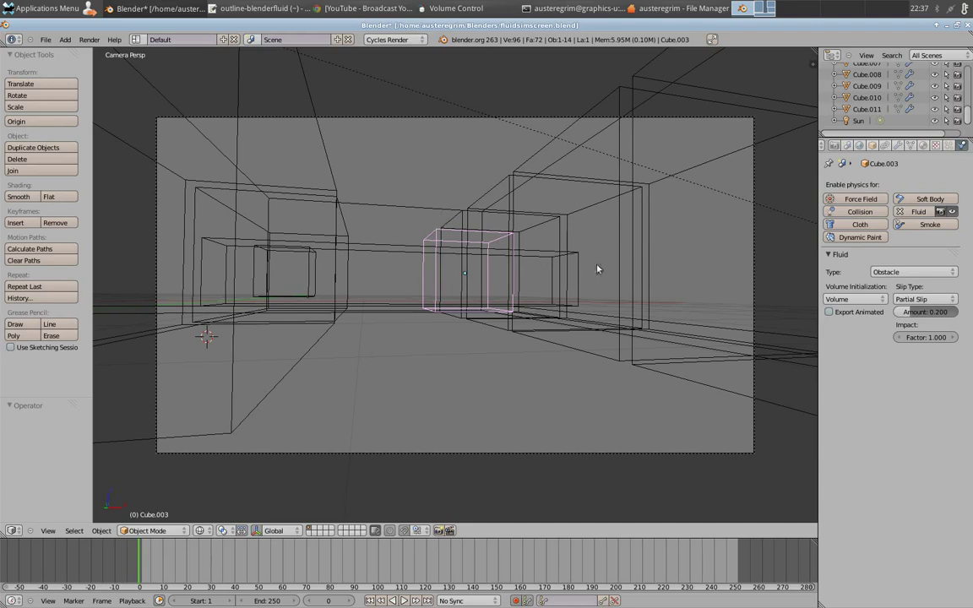
middle_click_drag(399, 325, 471, 336)
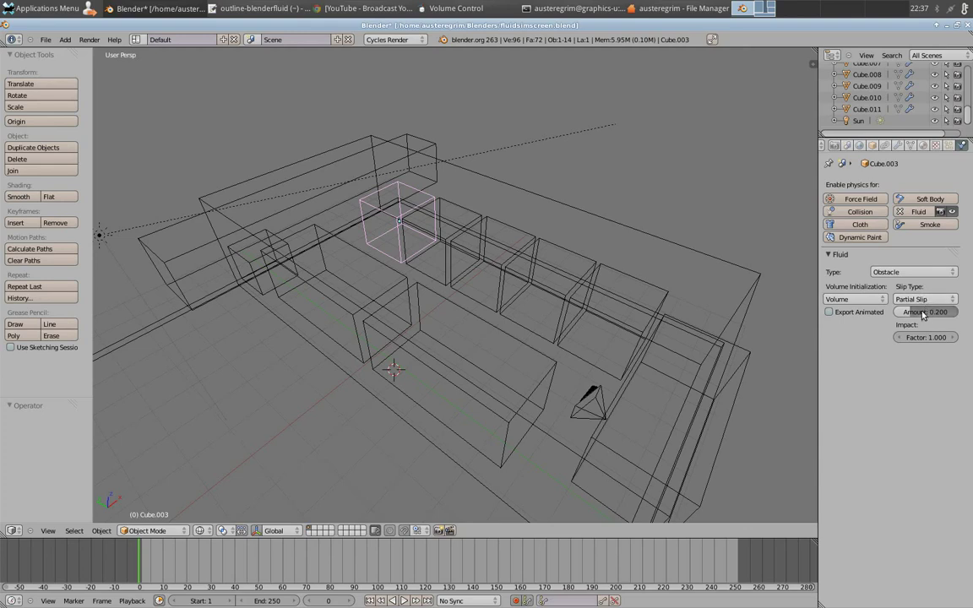
mouse_move(393, 311)
middle_mouse_down()
mouse_move(428, 338)
mouse_move(406, 317)
middle_mouse_up()
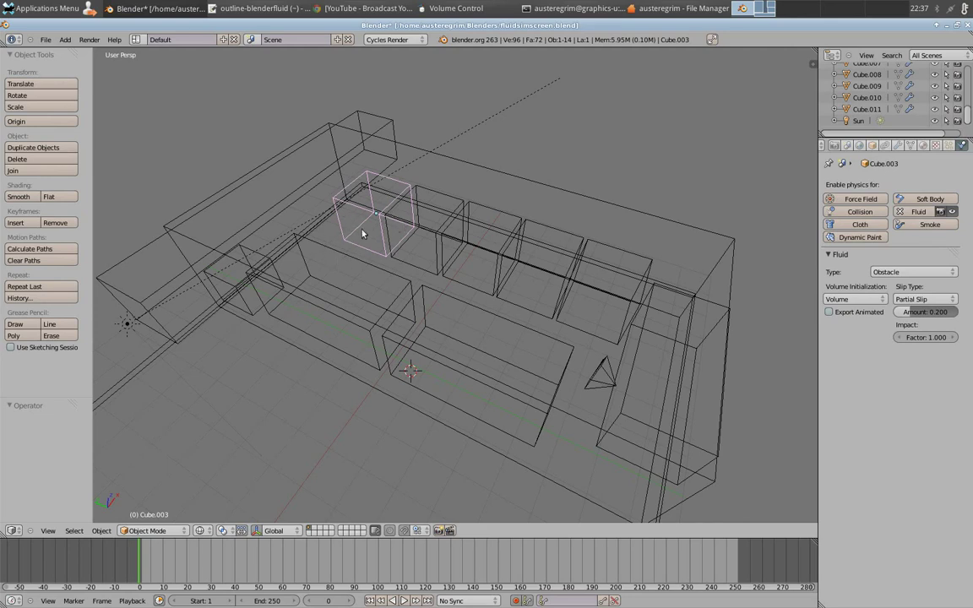
middle_click_drag(363, 234, 368, 261)
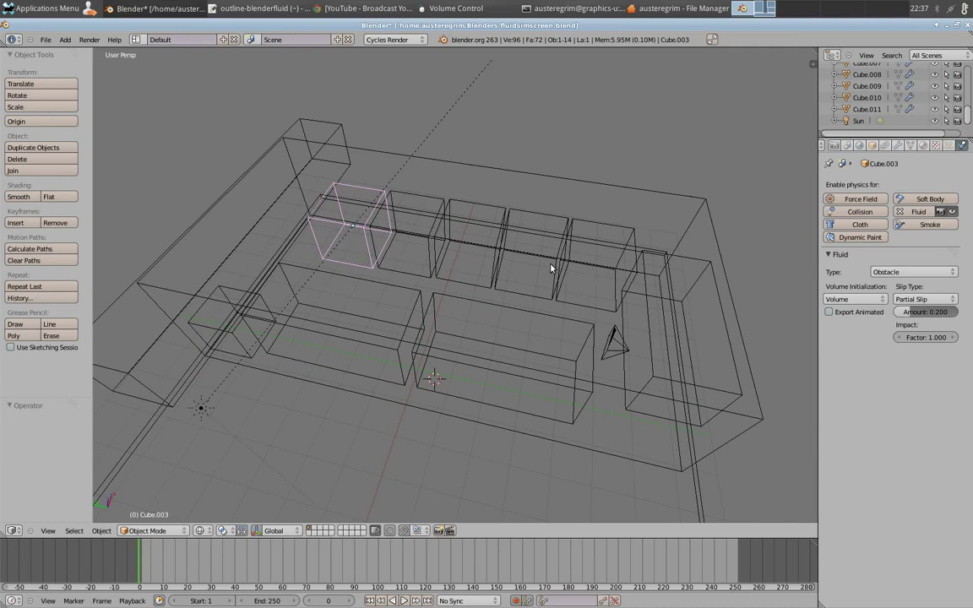
Select the floor object Cube to see its Obstacle settings: No Slip, impact factor 1.000
right_click(701, 500)
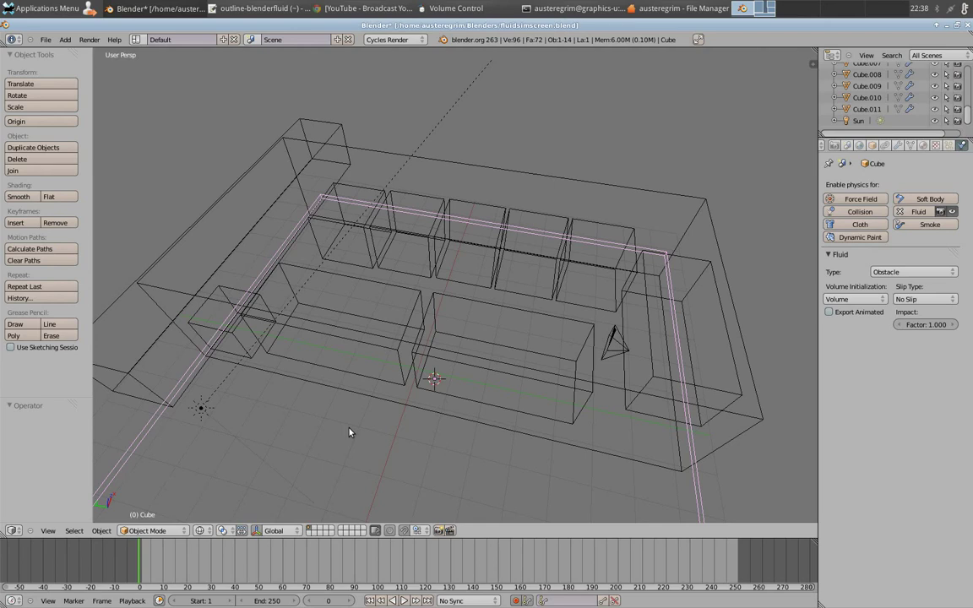
middle_click_drag(351, 434, 412, 206)
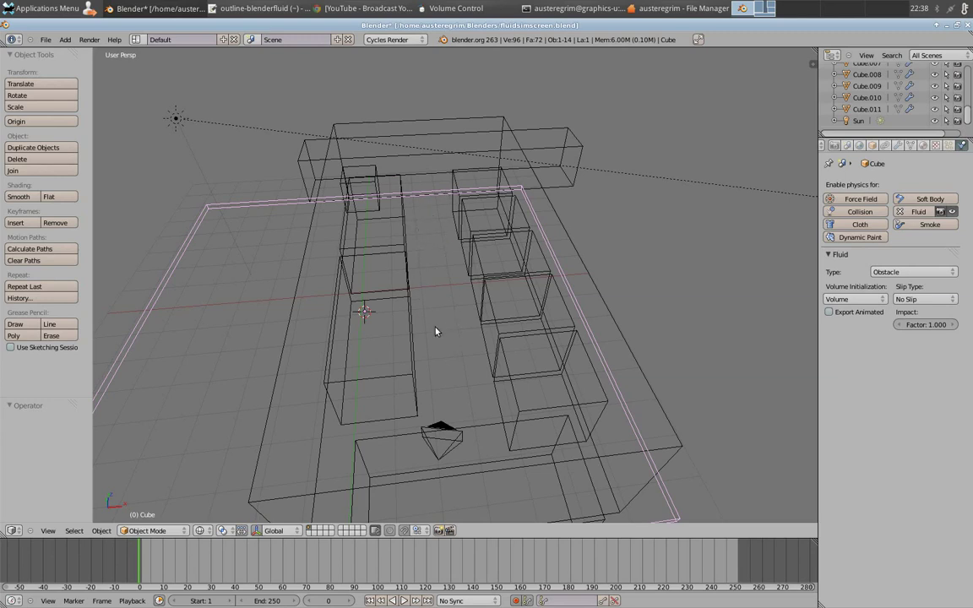
Select Cube.010 to show its Domain settings: resolution 256, end time 10.410, speed 1.200
middle_click_drag(450, 312, 259, 263)
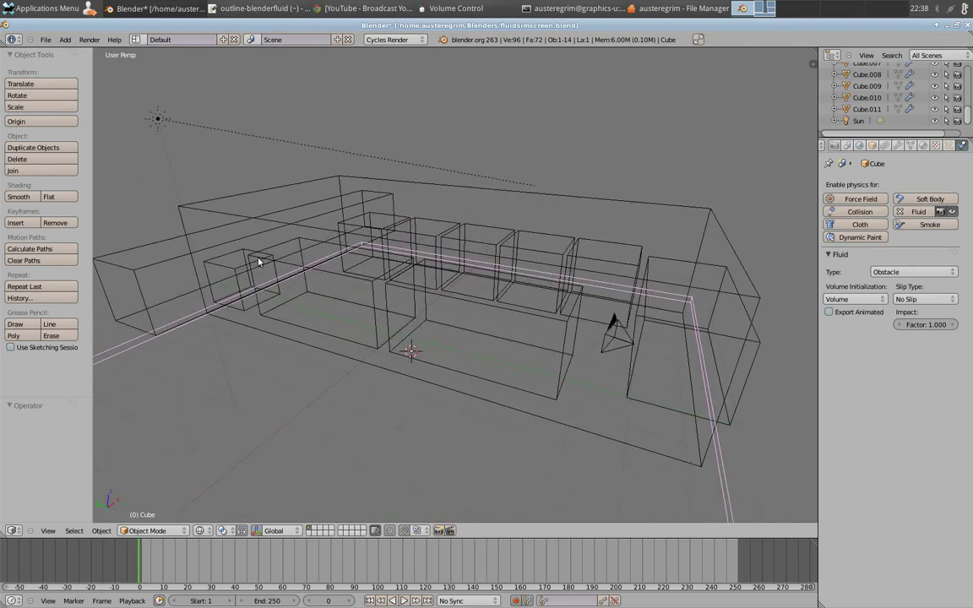
right_click(452, 189)
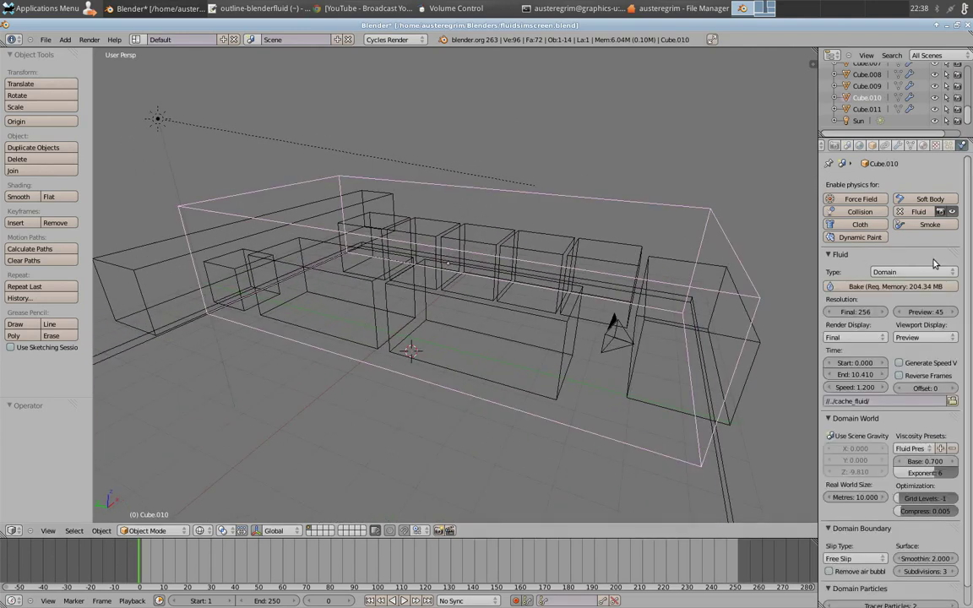
scroll(935, 266, "down", 1)
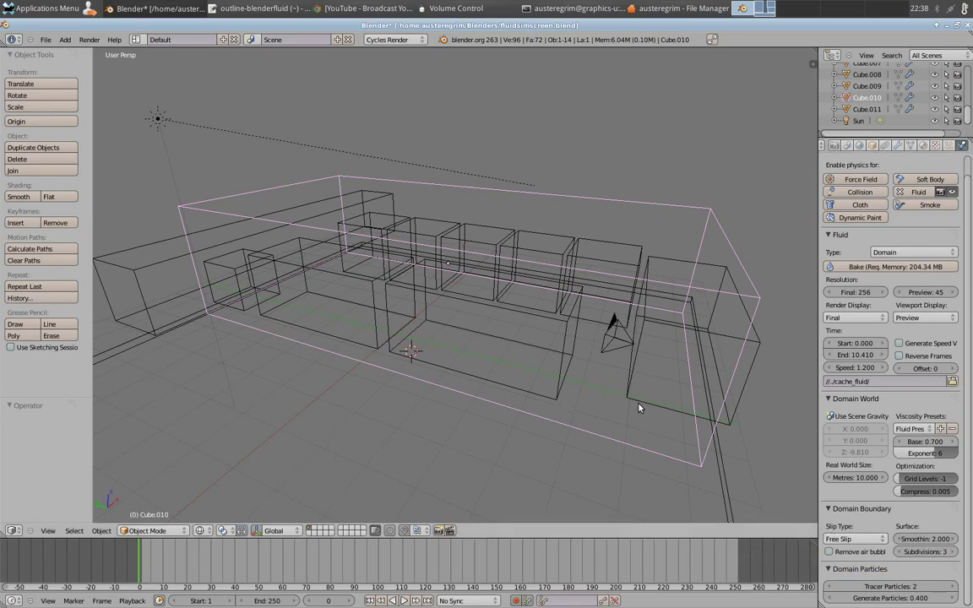
middle_click_drag(574, 361, 608, 397)
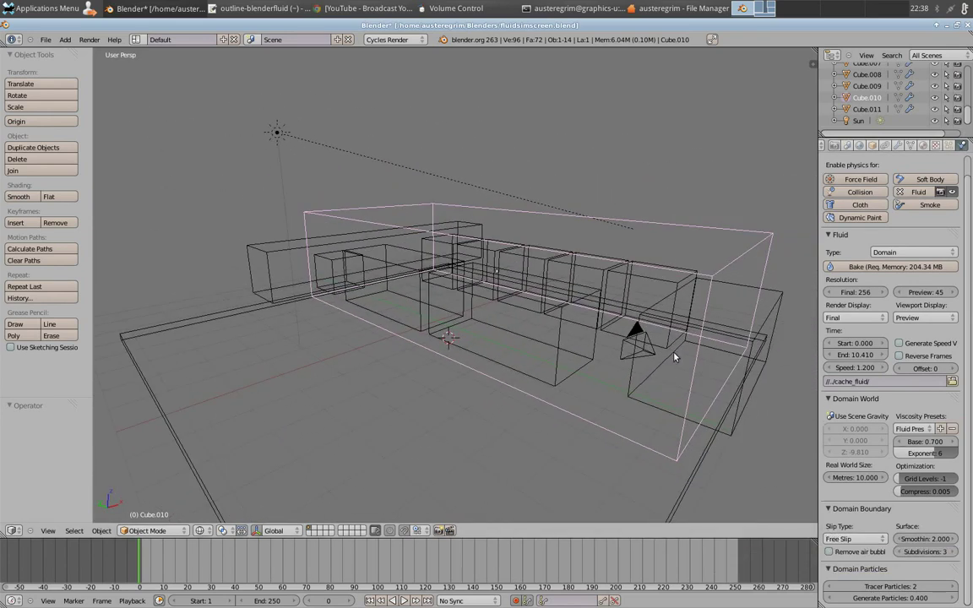
middle_click_drag(663, 364, 445, 264)
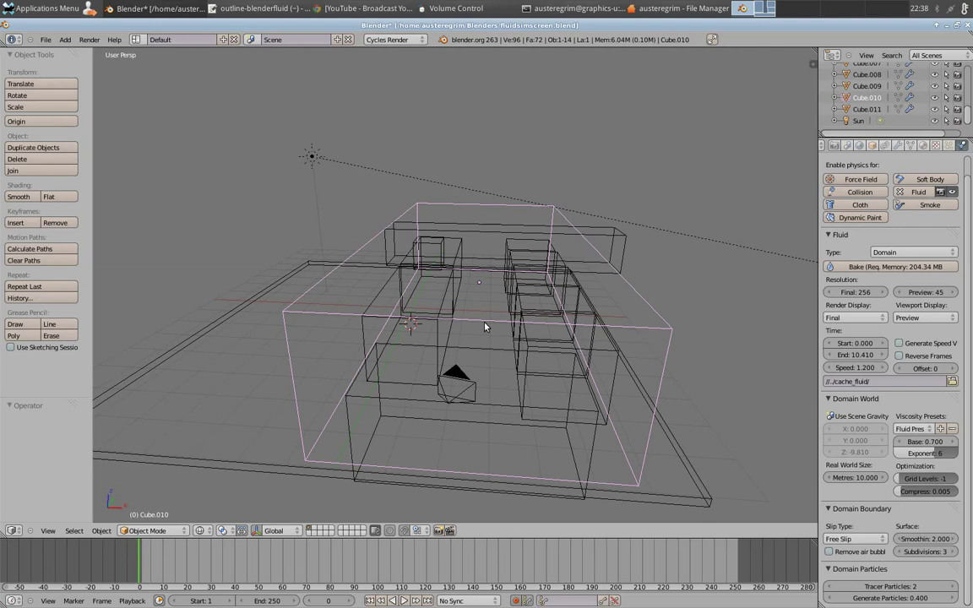
middle_click_drag(413, 341, 433, 315)
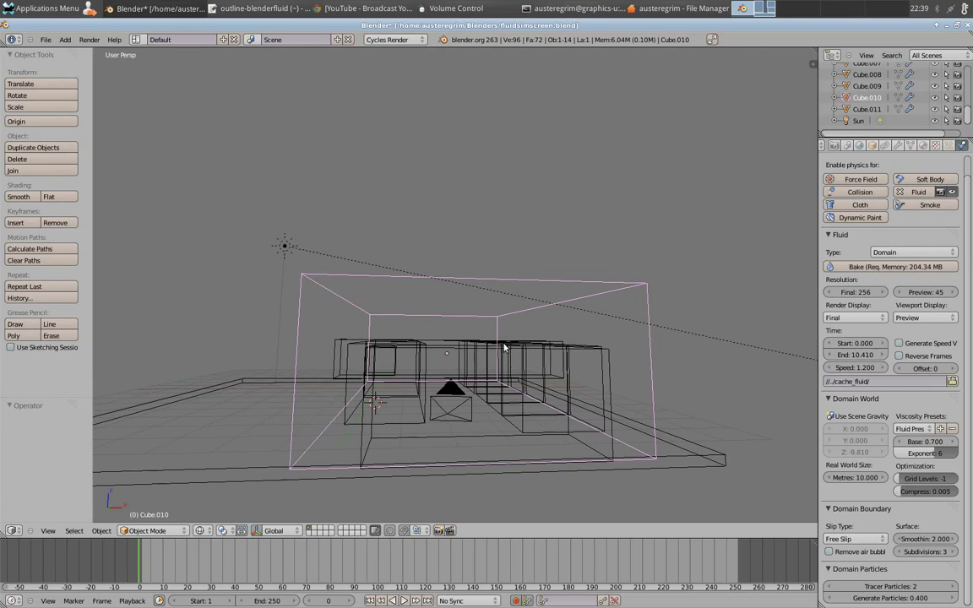
middle_click_drag(346, 364, 323, 373)
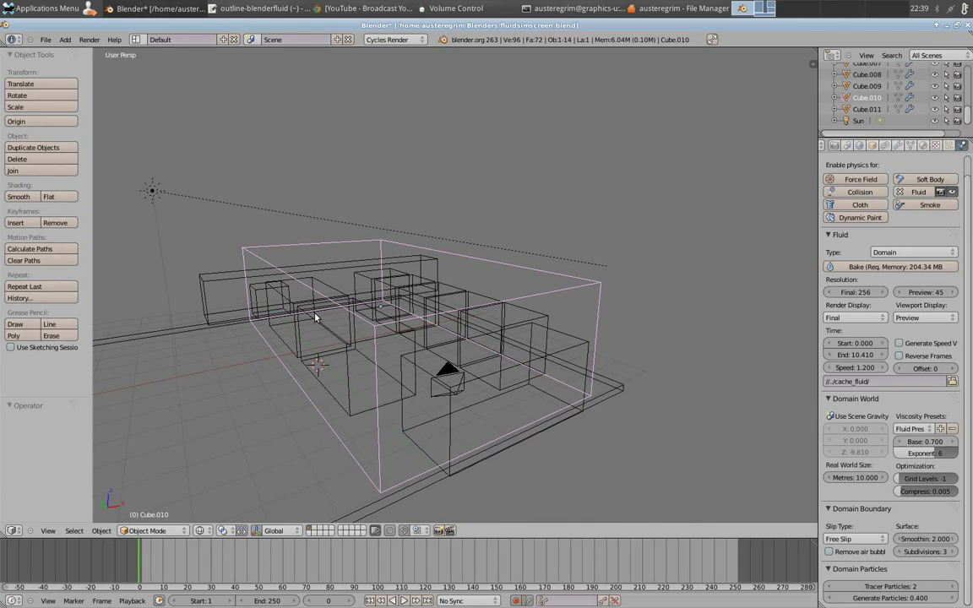
middle_click_drag(402, 284, 371, 248)
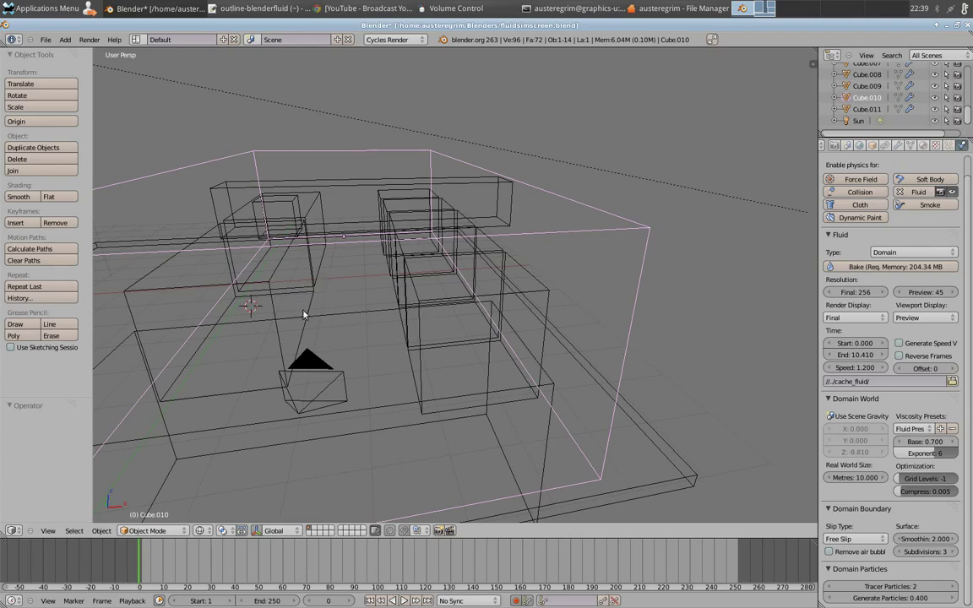
middle_click_drag(386, 220, 292, 341)
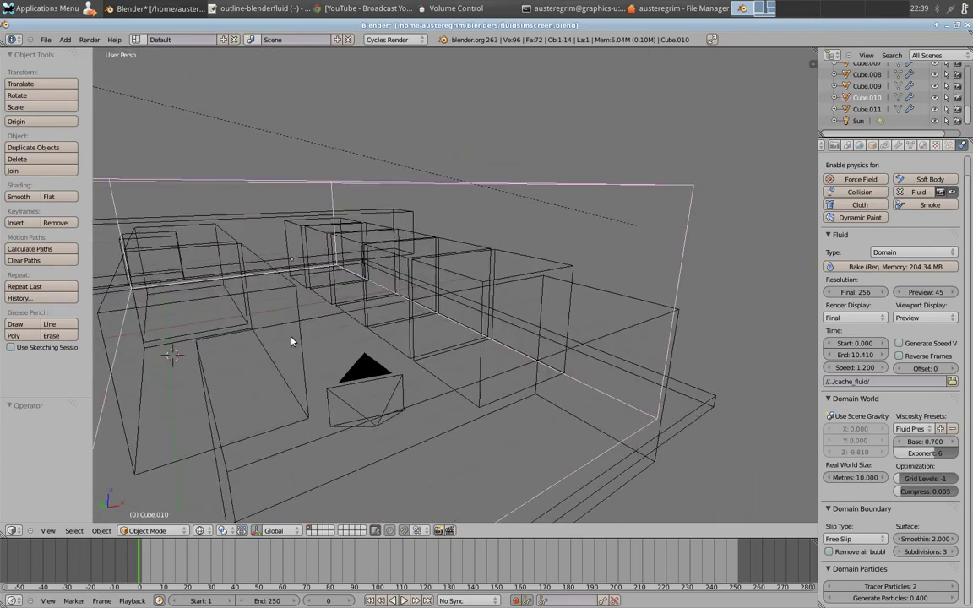
middle_click_drag(393, 263, 358, 288)
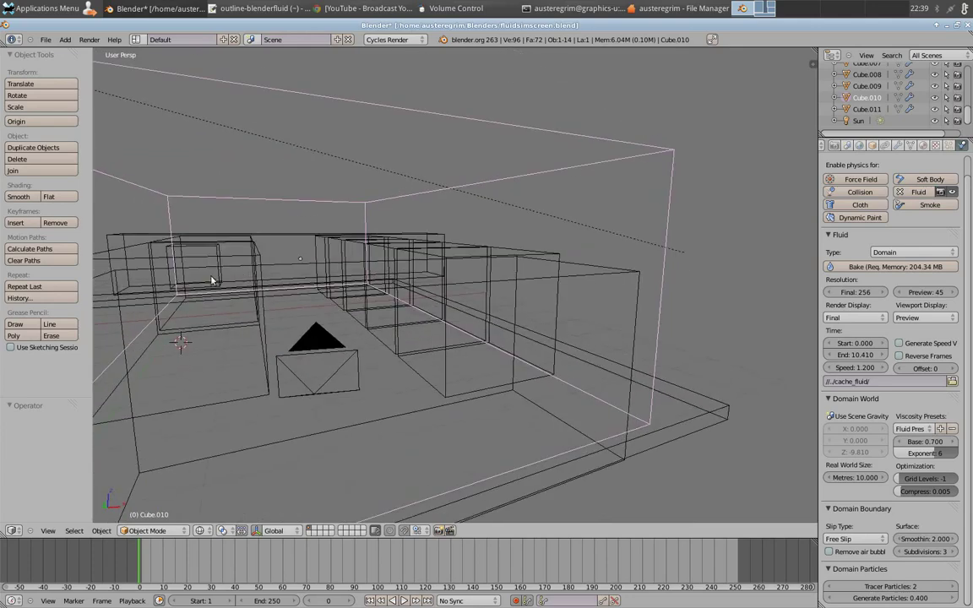
middle_click_drag(212, 280, 324, 275)
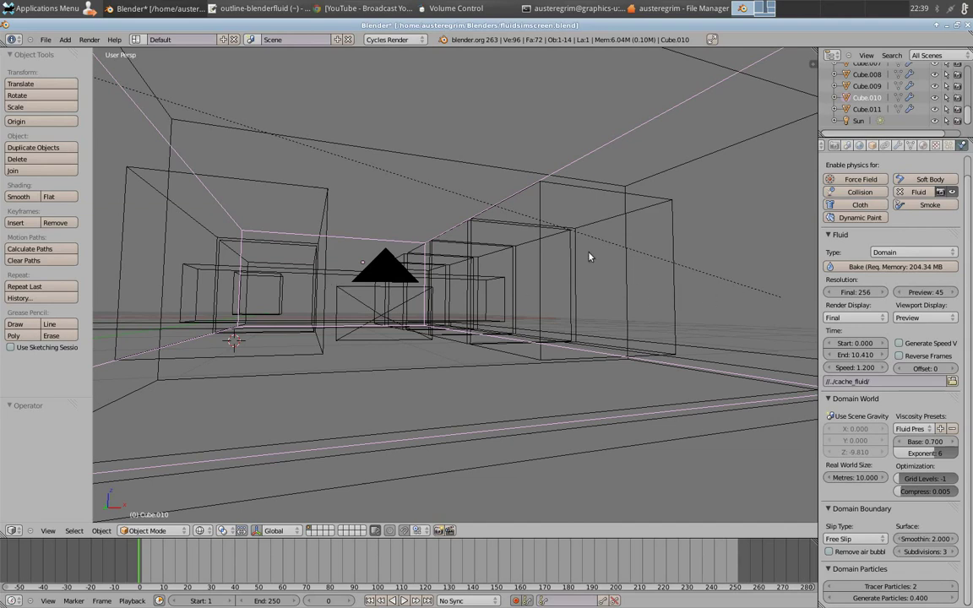
mouse_move(374, 592)
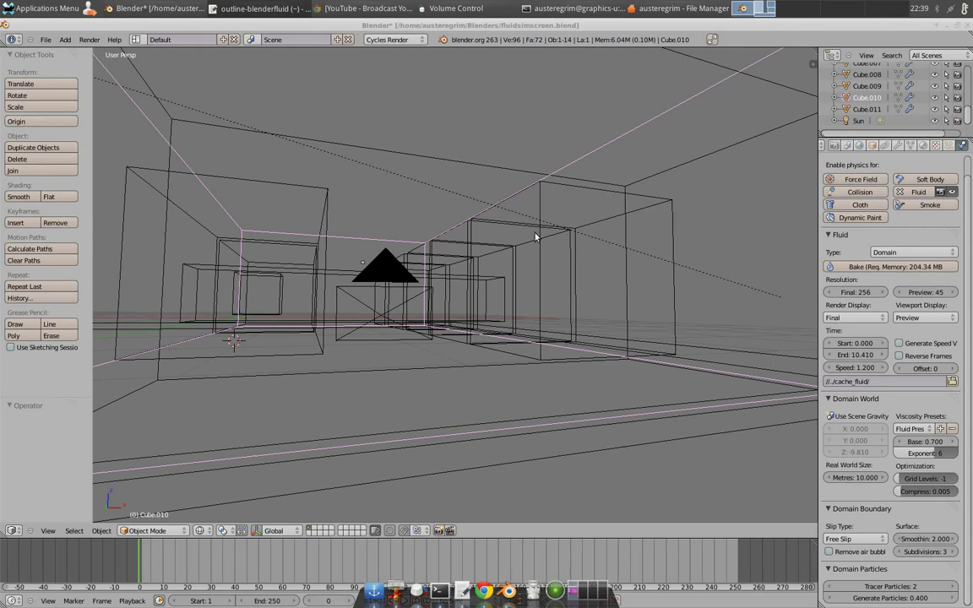
middle_click_drag(536, 237, 531, 279)
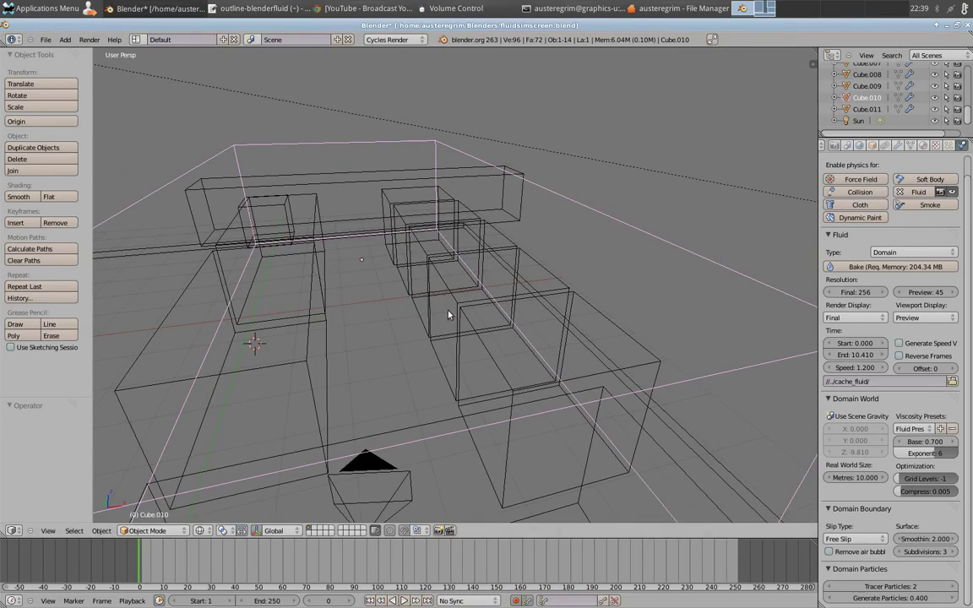
middle_click_drag(323, 302, 446, 337)
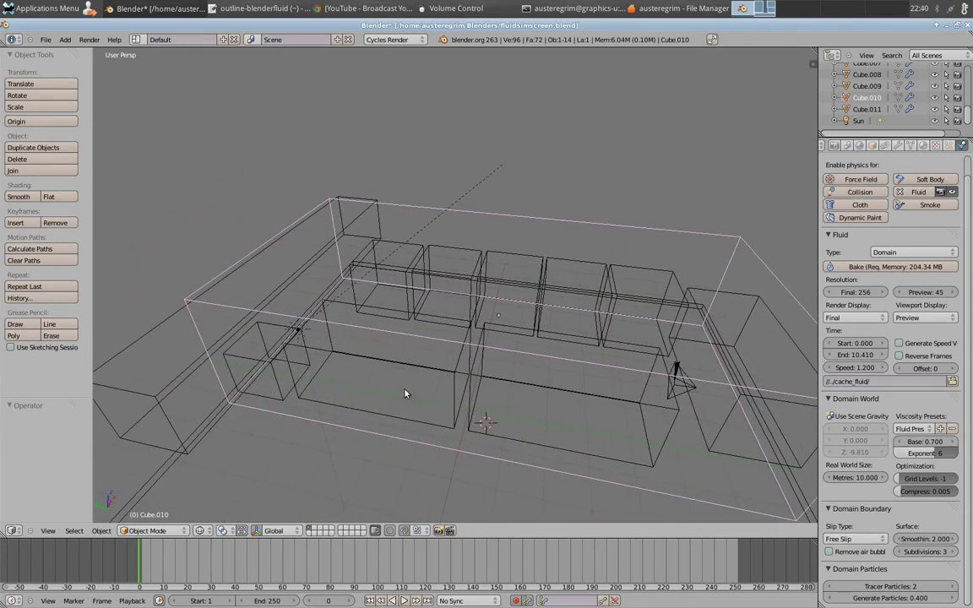
middle_click_drag(537, 305, 495, 329)
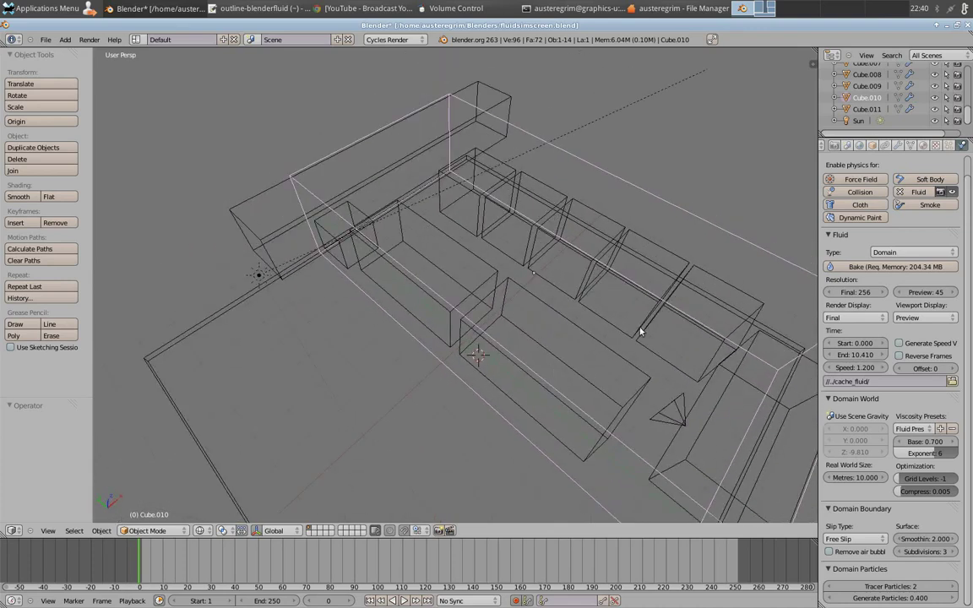
middle_click_drag(656, 326, 487, 304)
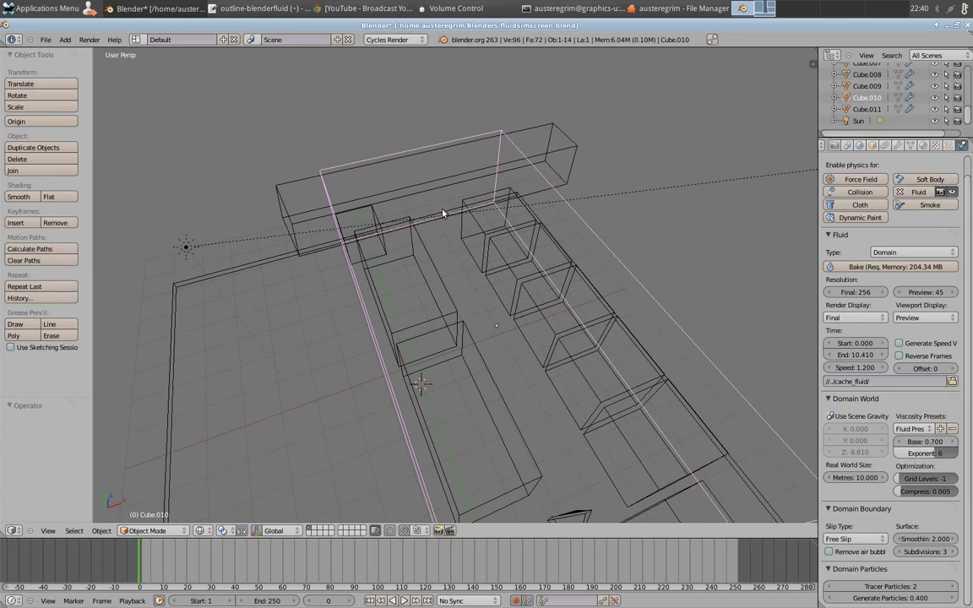
Check the fluid types of Cube.011, the floor and Cube.010, then scrub to frame 46
right_click(372, 218)
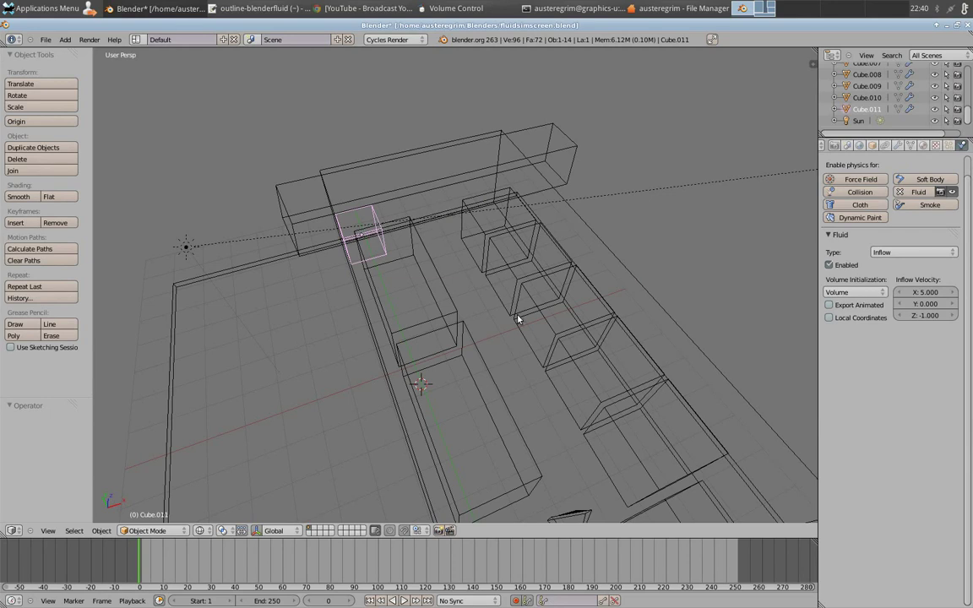
middle_click_drag(517, 320, 453, 200)
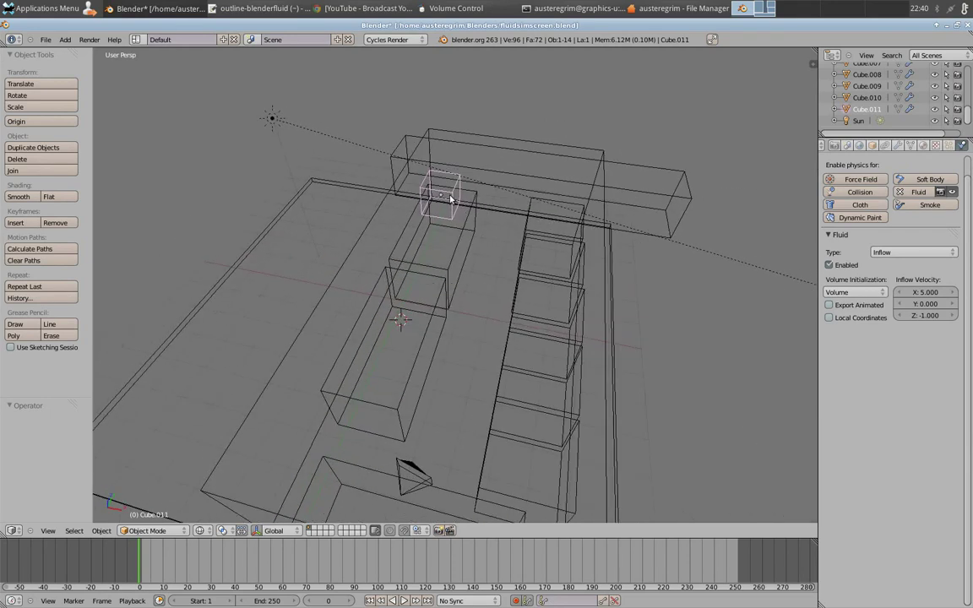
right_click(389, 195)
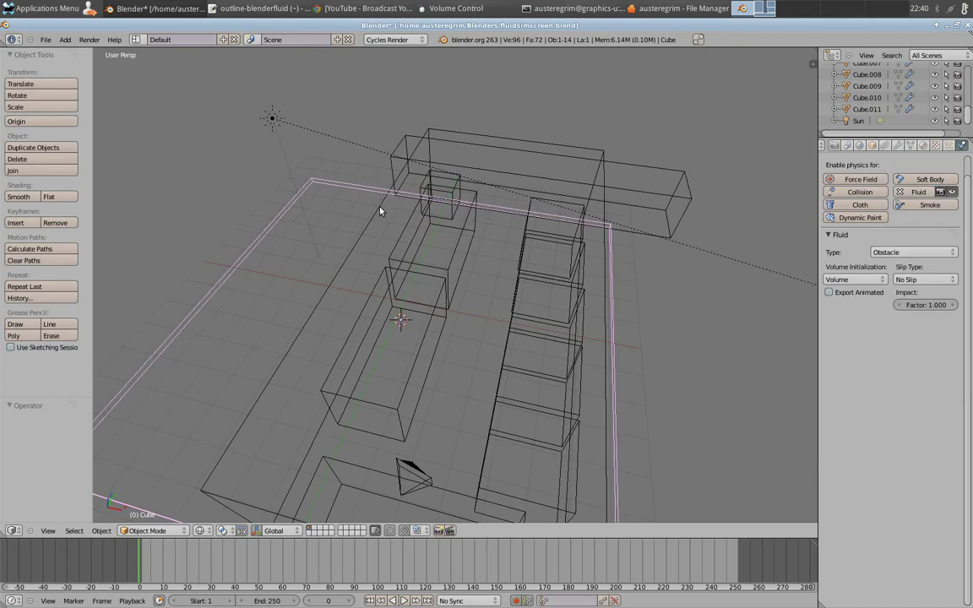
right_click(378, 218)
middle_click_drag(436, 271, 429, 239)
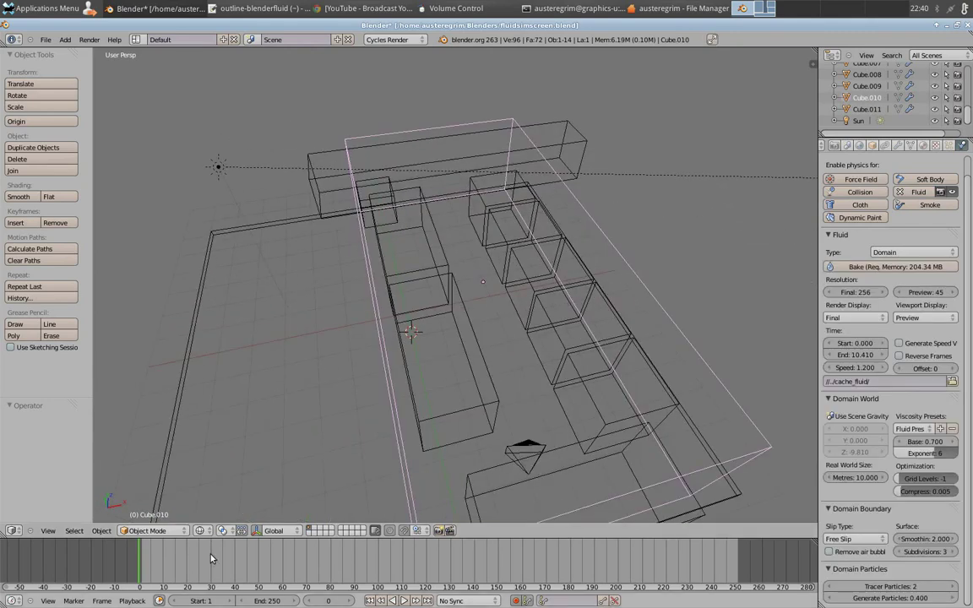
left_click_drag(140, 568, 250, 574)
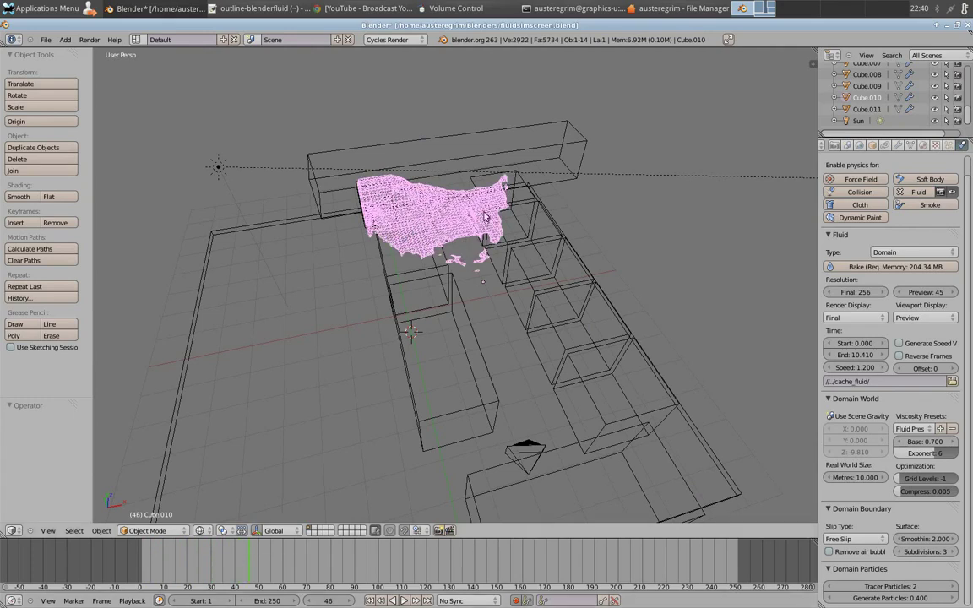
middle_click_drag(381, 296, 476, 324)
View the flood from the camera and show Cube.010's Glass BSDF material with IOR 1.333
key("KP_0")
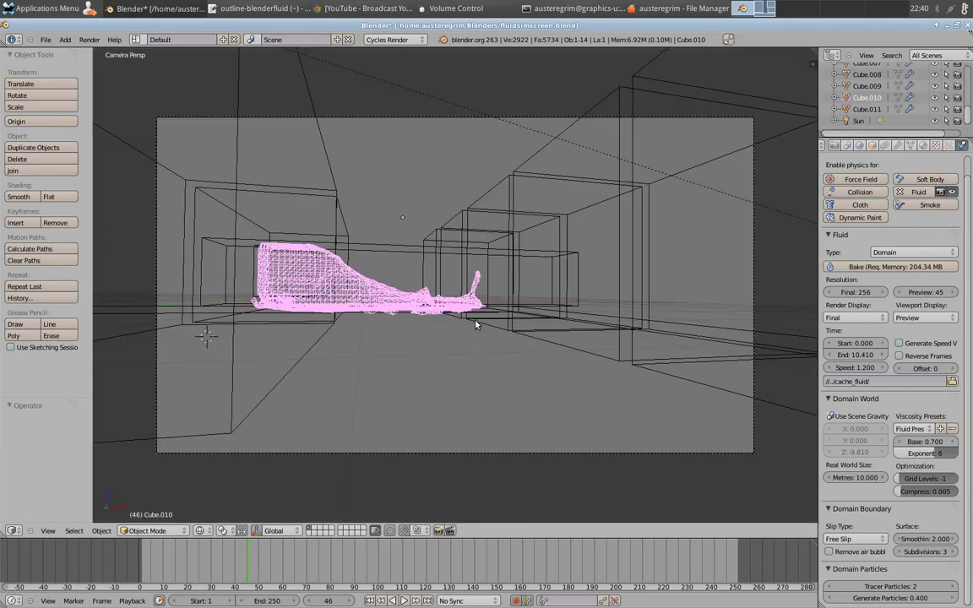
left_click(922, 146)
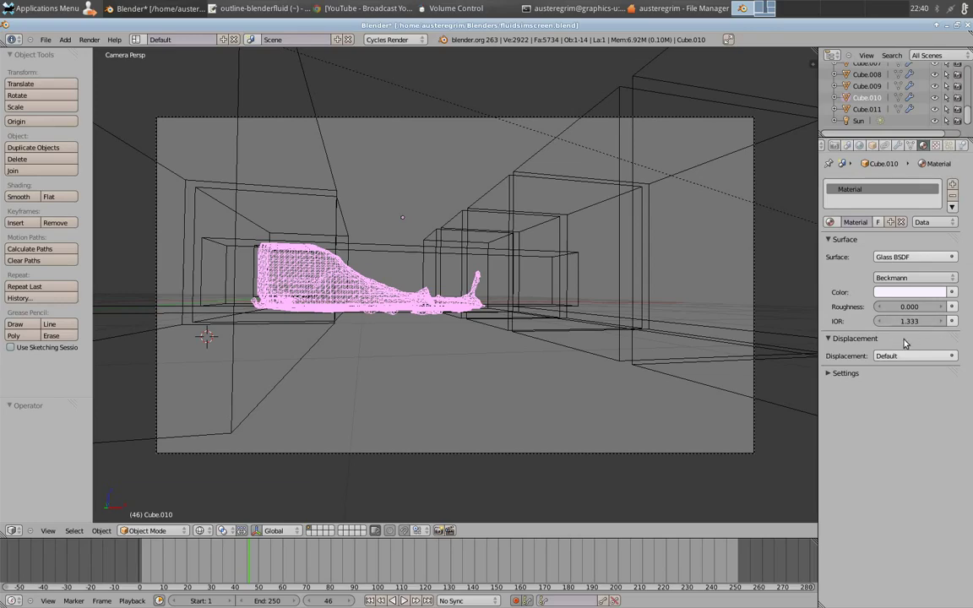
Preview the flood in Rendered shading at frames 69 and 95
left_click(201, 531)
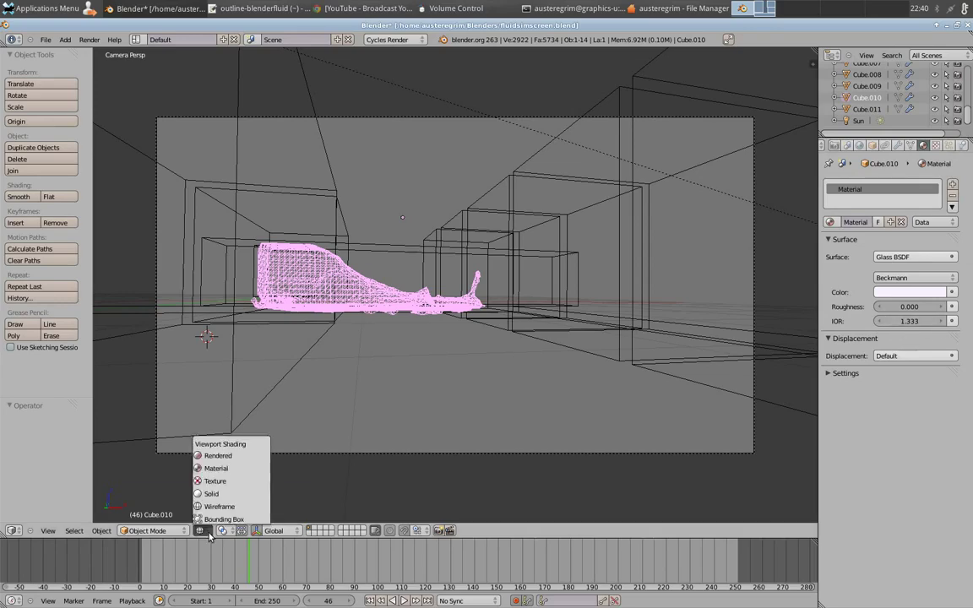
left_click(216, 455)
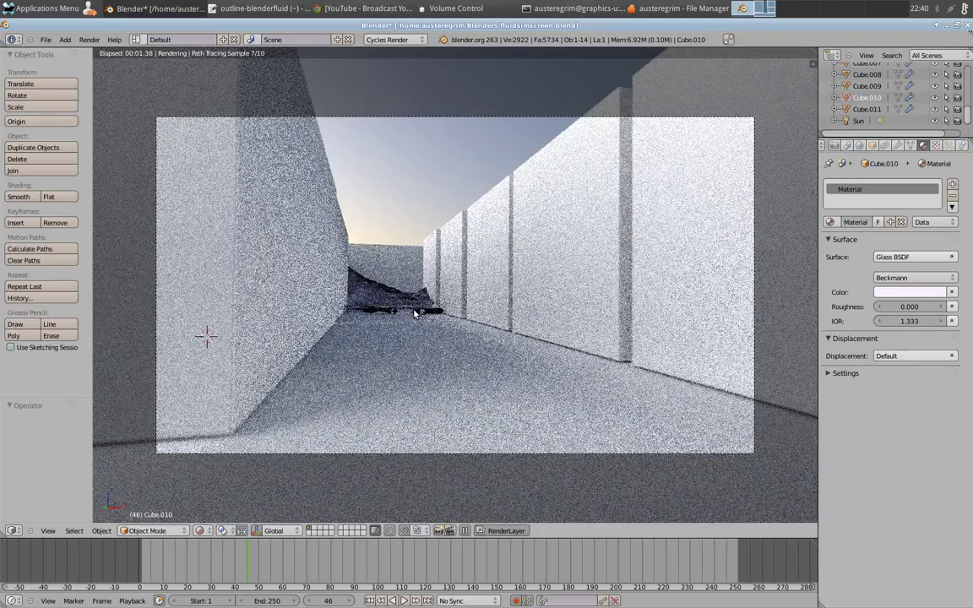
left_click(305, 559)
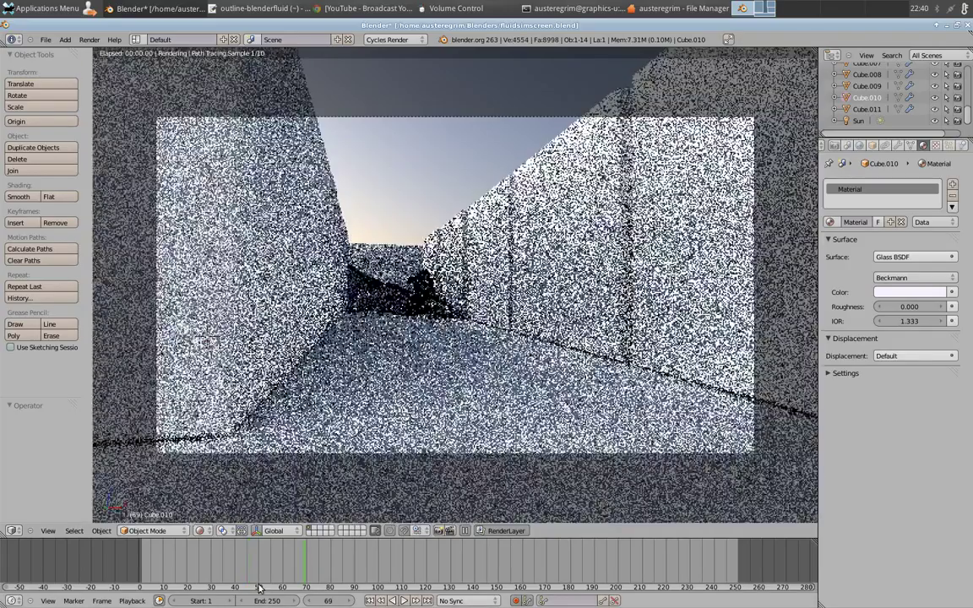
left_click(366, 579)
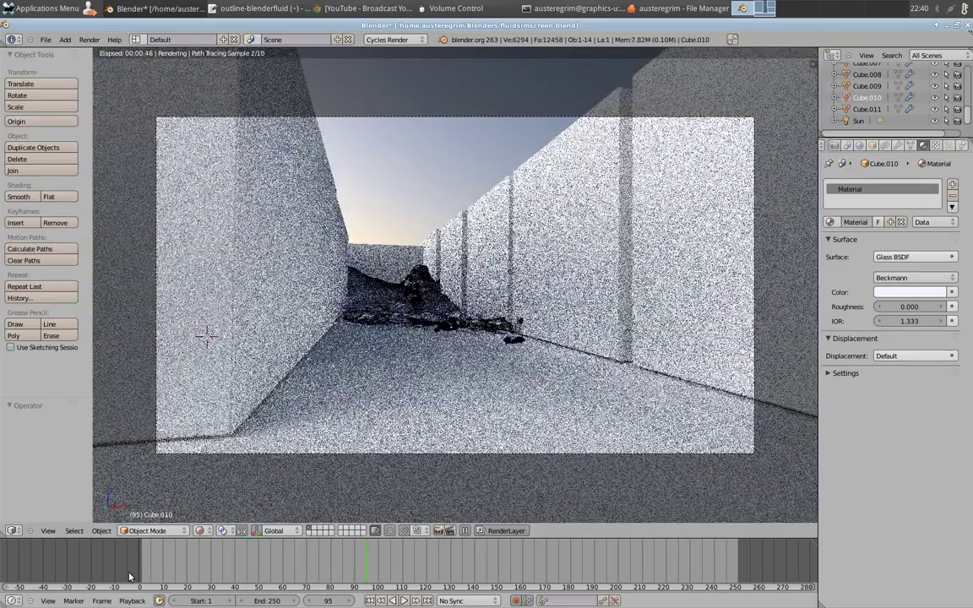
left_click(328, 600)
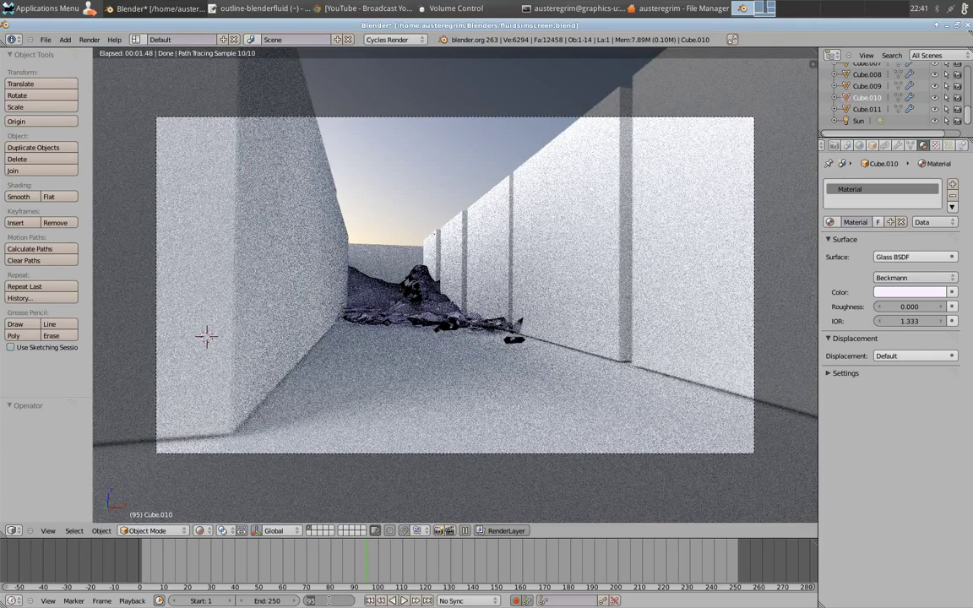
Return to frame 1 and switch the viewport back to Wireframe shading
type("0")
key("Return")
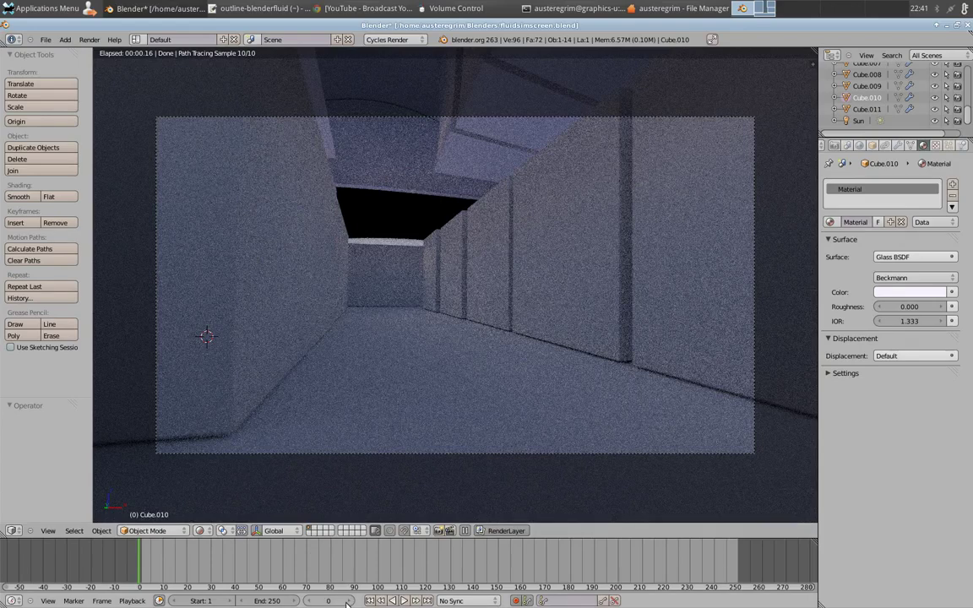
key("Right")
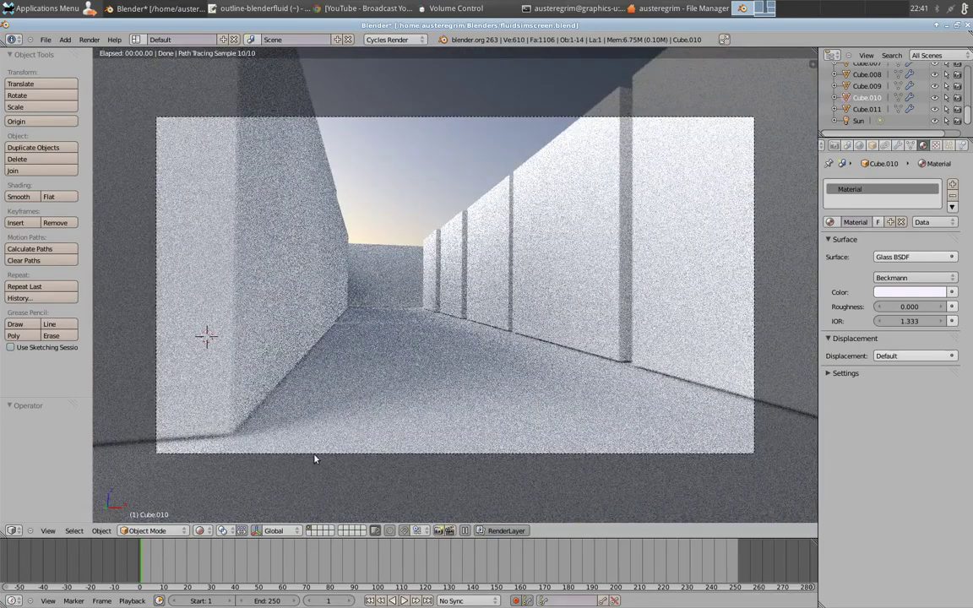
left_click(199, 530)
left_click(203, 461)
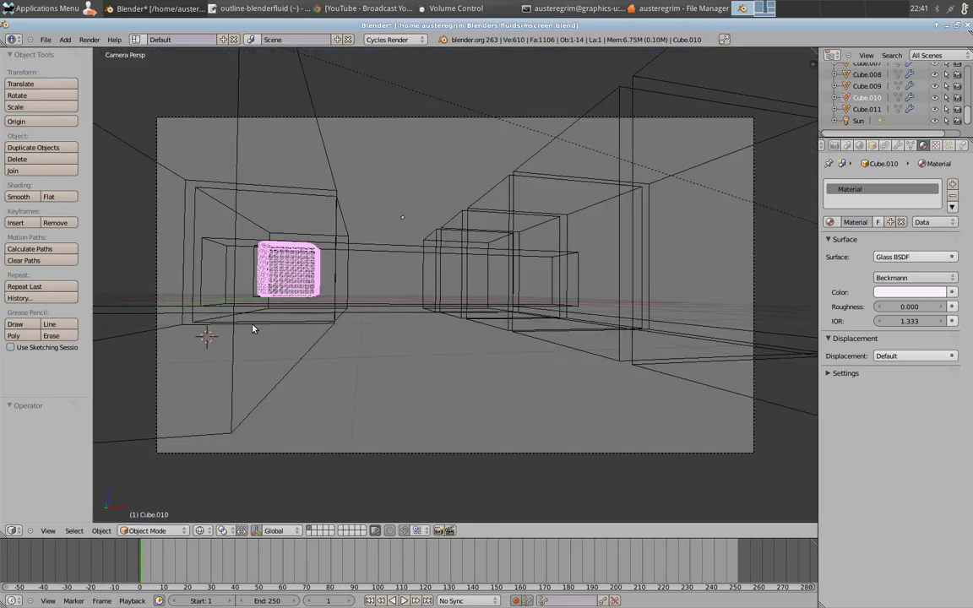
Reselect Cube.010, leave camera view, show its Domain physics settings and jump to frame 11
right_click(254, 272)
right_click(269, 275)
key("KP_0")
middle_click_drag(478, 319, 383, 337)
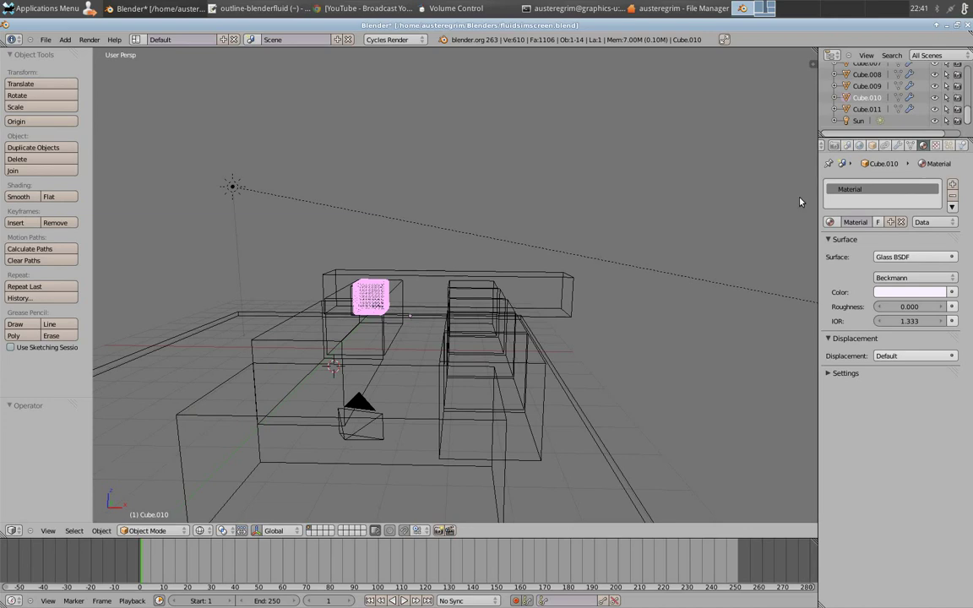
left_click(962, 146)
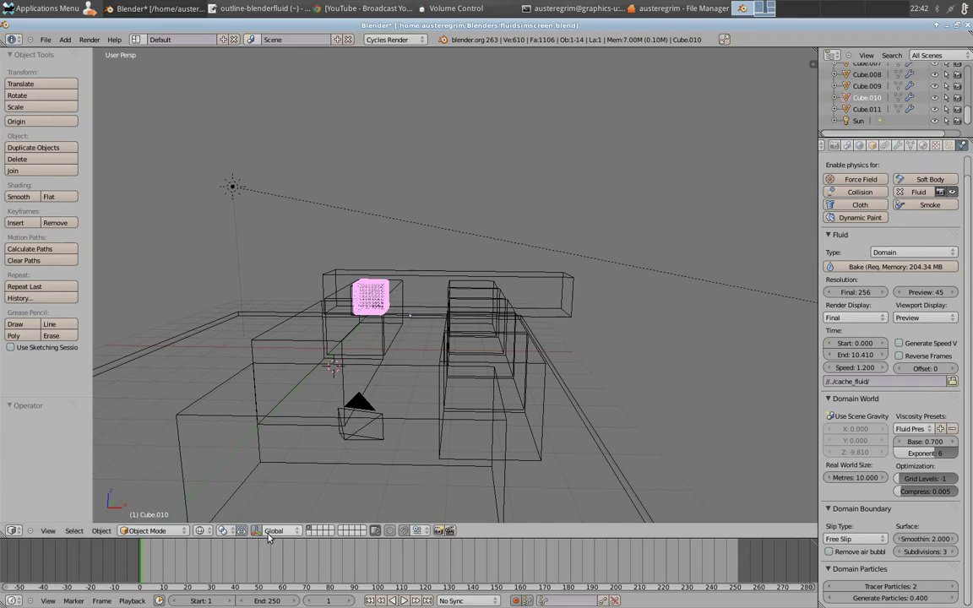
left_click(166, 562)
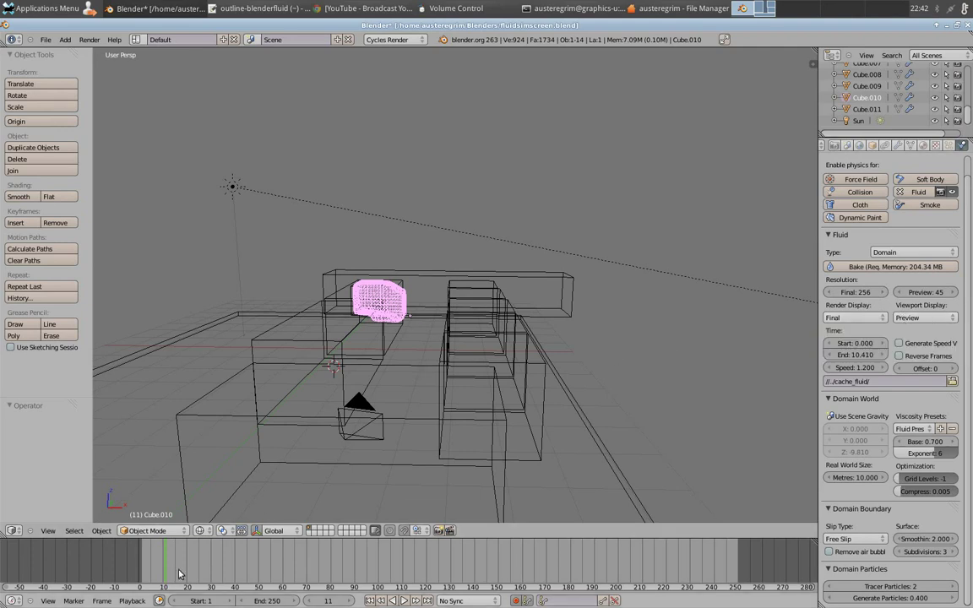
Scrub to frame 38 and switch the fluid Viewport Display from Preview to Final
left_click_drag(191, 578, 230, 573)
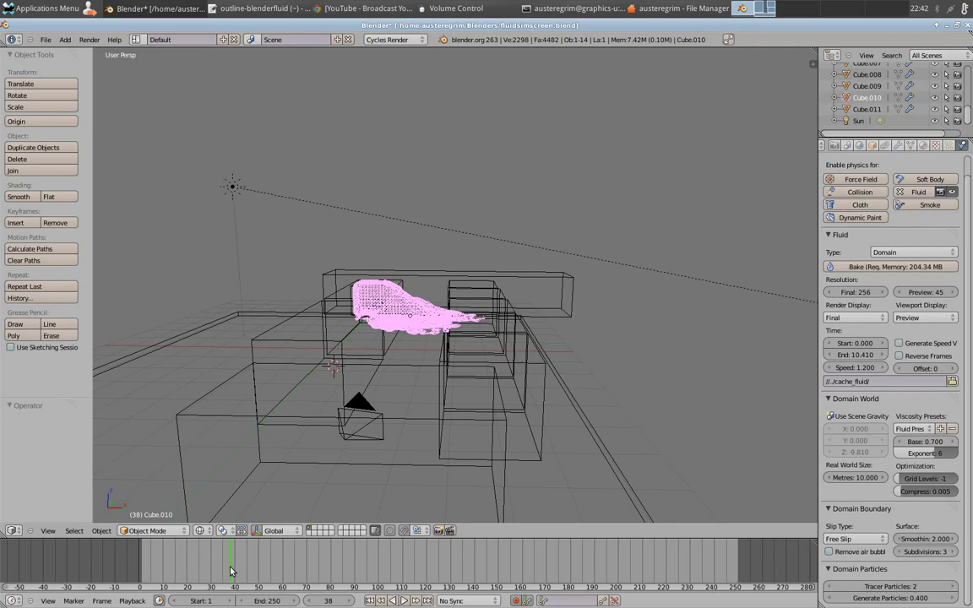
middle_click_drag(380, 378, 529, 320)
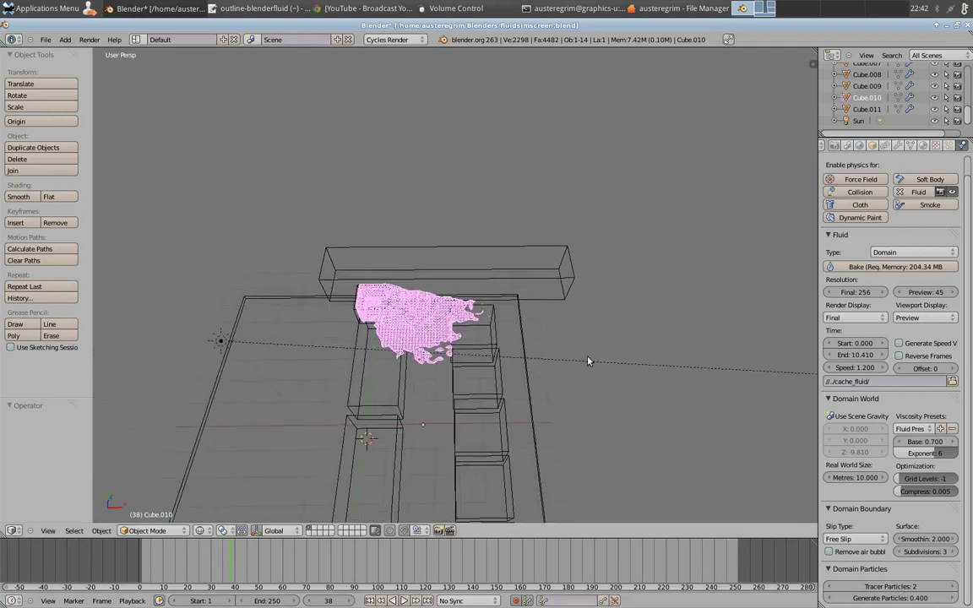
left_click(909, 320)
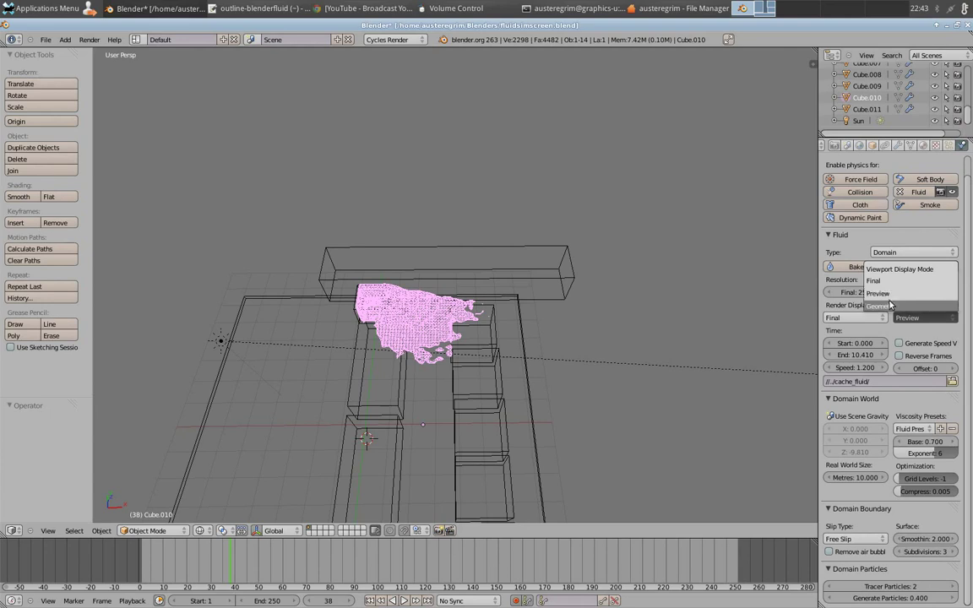
left_click(890, 297)
scroll(420, 378, "up", 5)
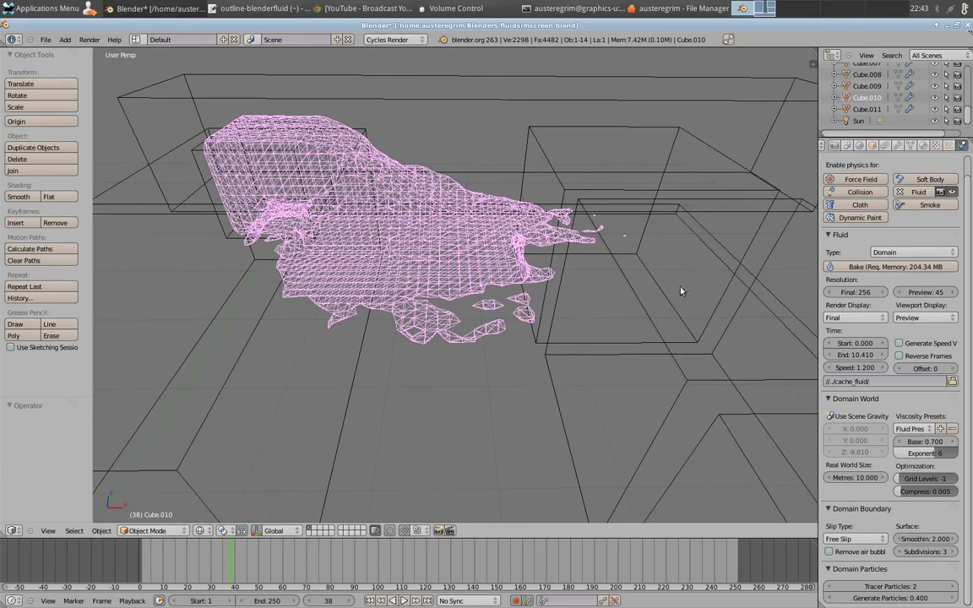
left_click(923, 318)
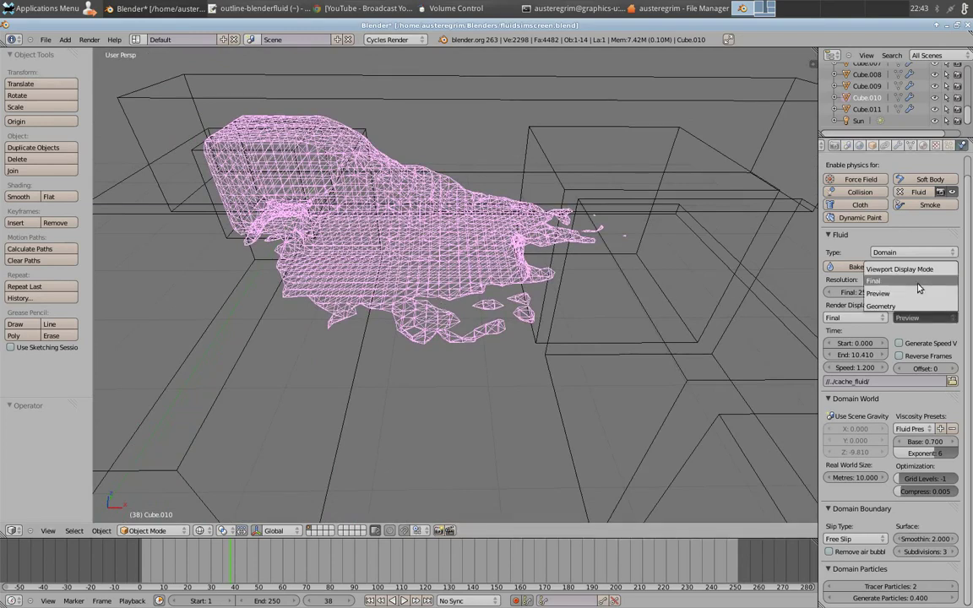
left_click(919, 289)
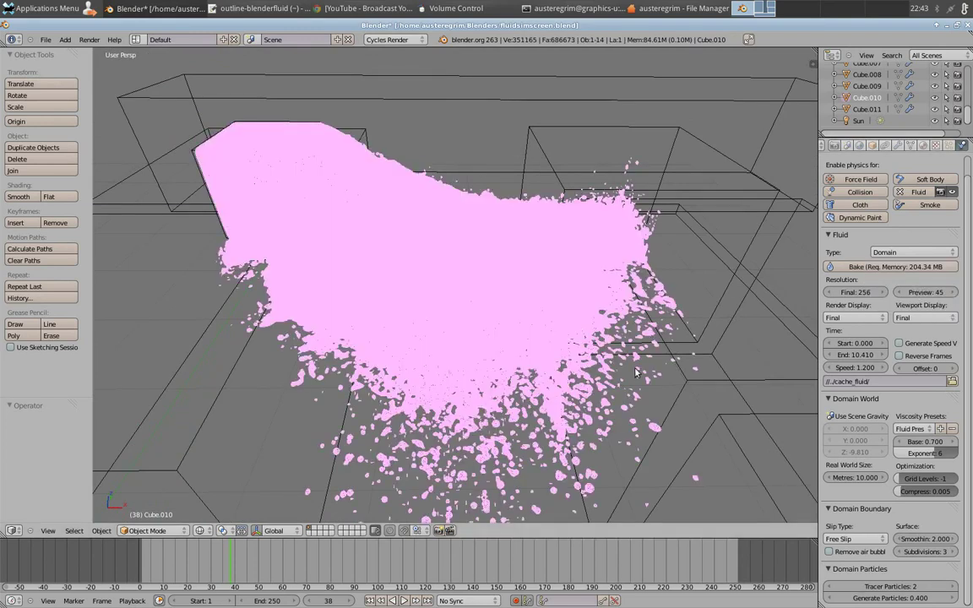
middle_click_drag(545, 465, 376, 422)
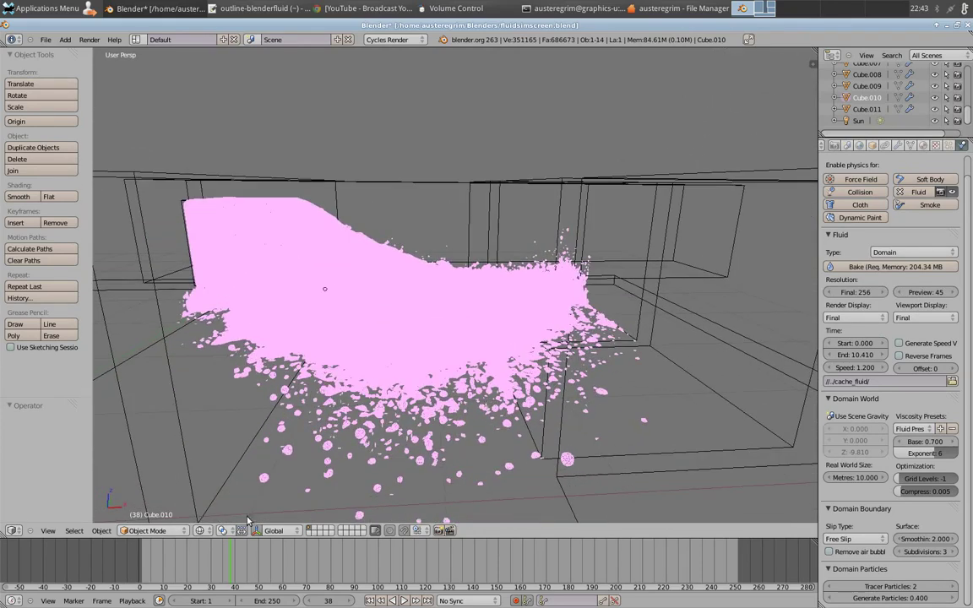
Use Texture shading and cycle the fluid display through Preview and Final, ending on Preview
left_click(213, 530)
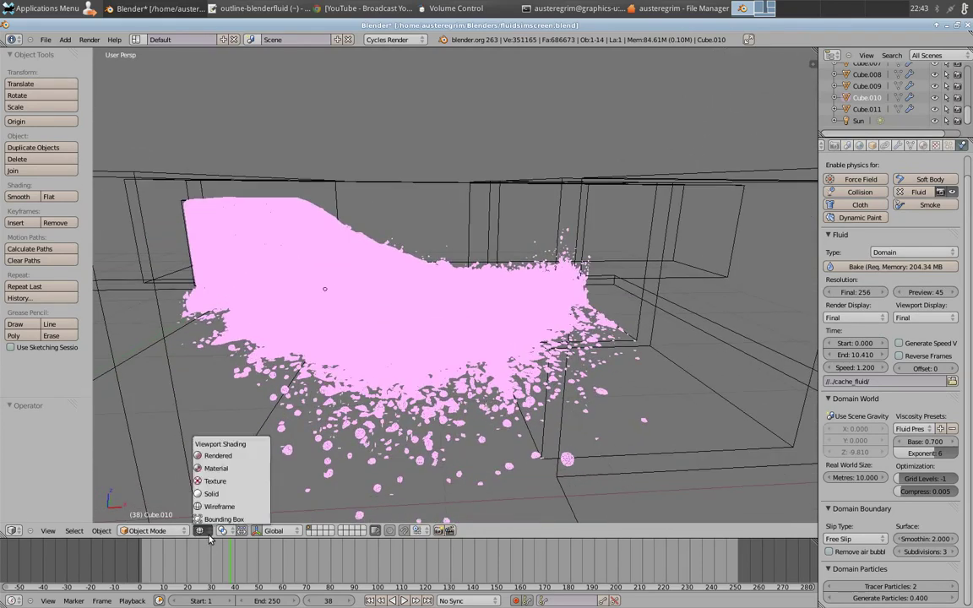
left_click(214, 483)
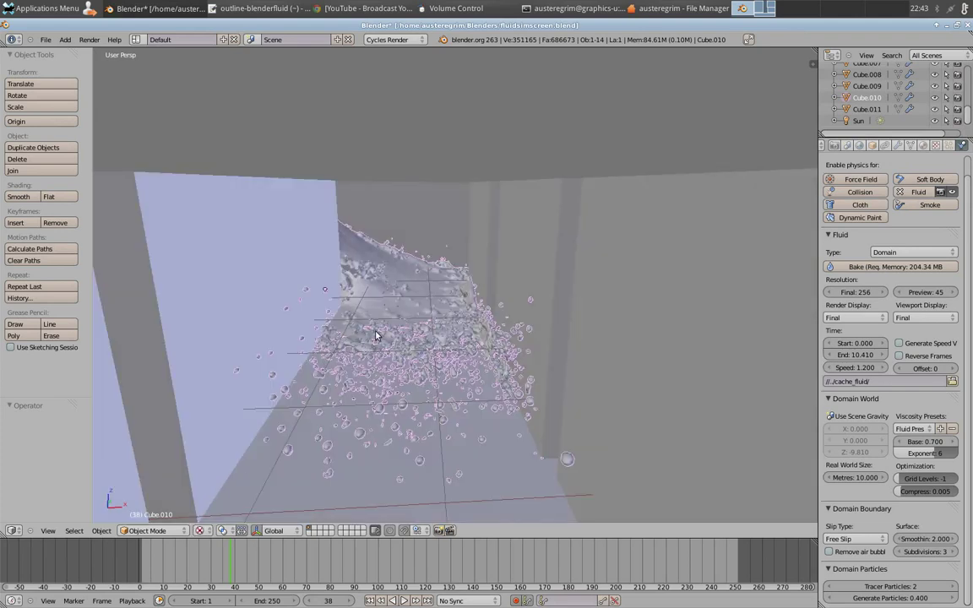
scroll(392, 255, "up", 2)
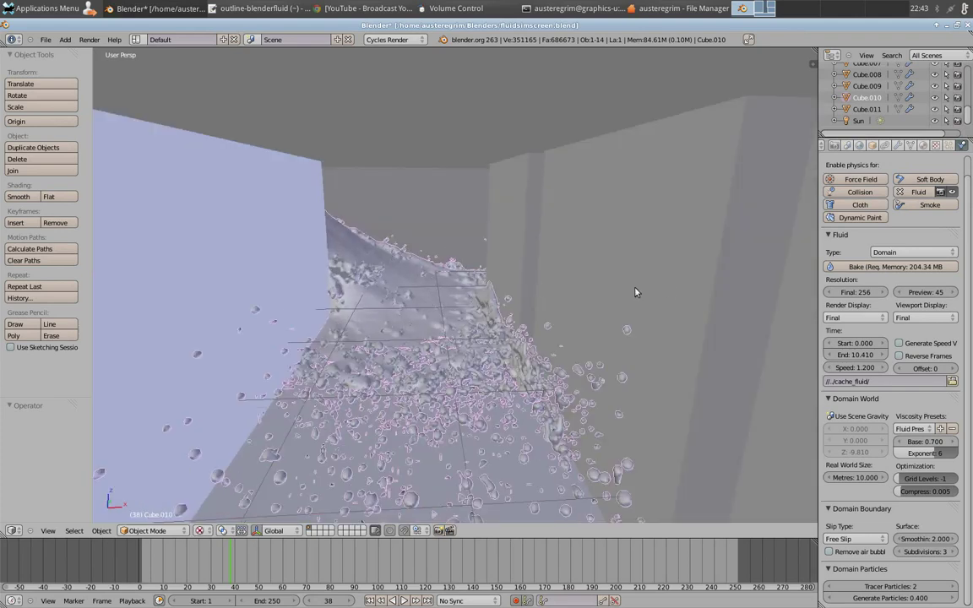
left_click(943, 319)
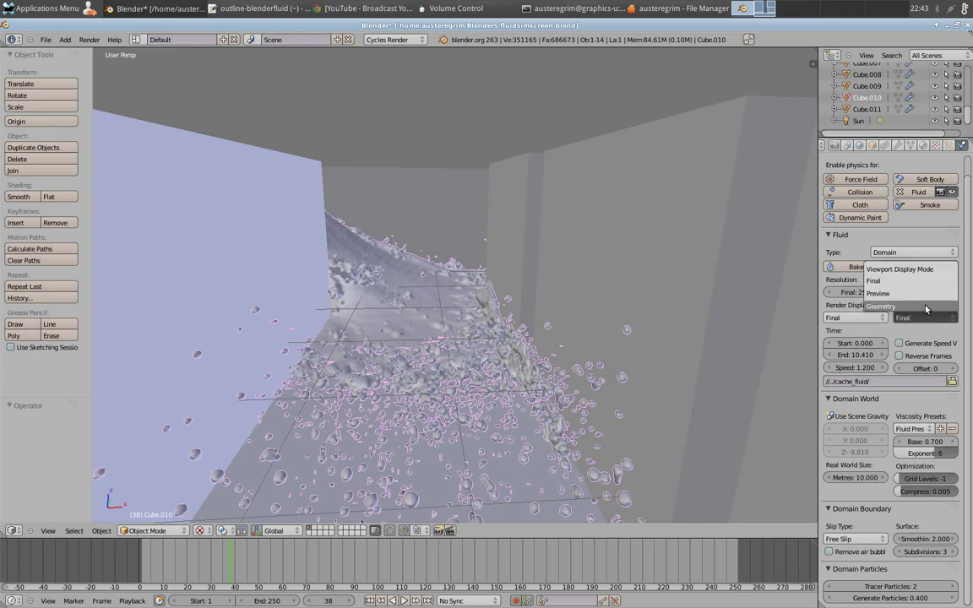
left_click(925, 298)
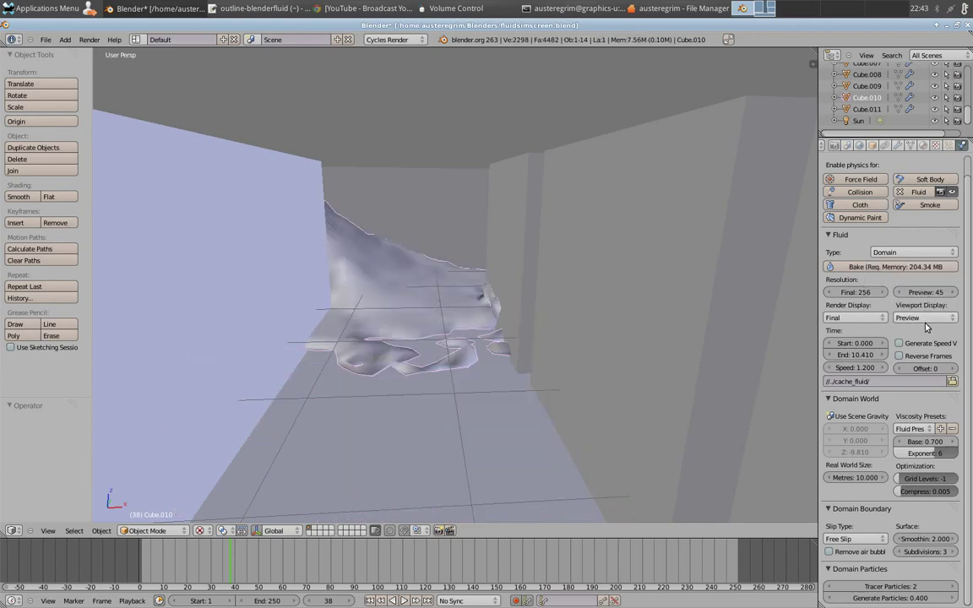
left_click(926, 319)
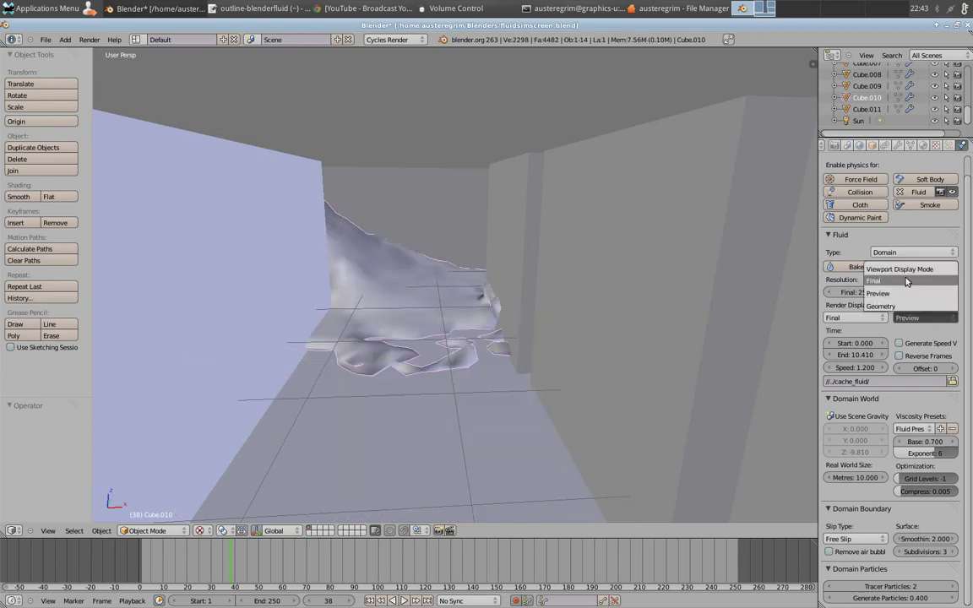
left_click(906, 281)
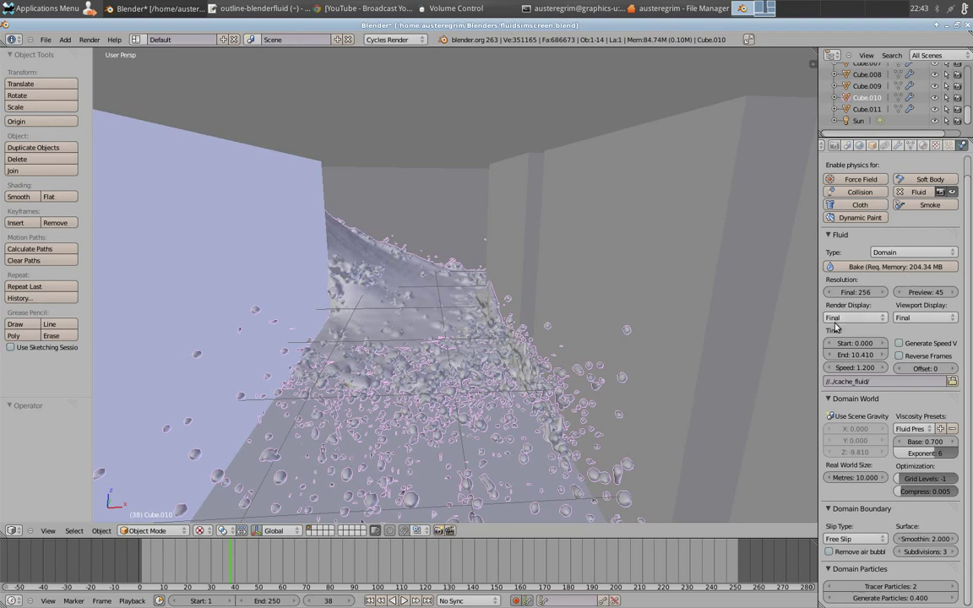
left_click(925, 317)
left_click(909, 298)
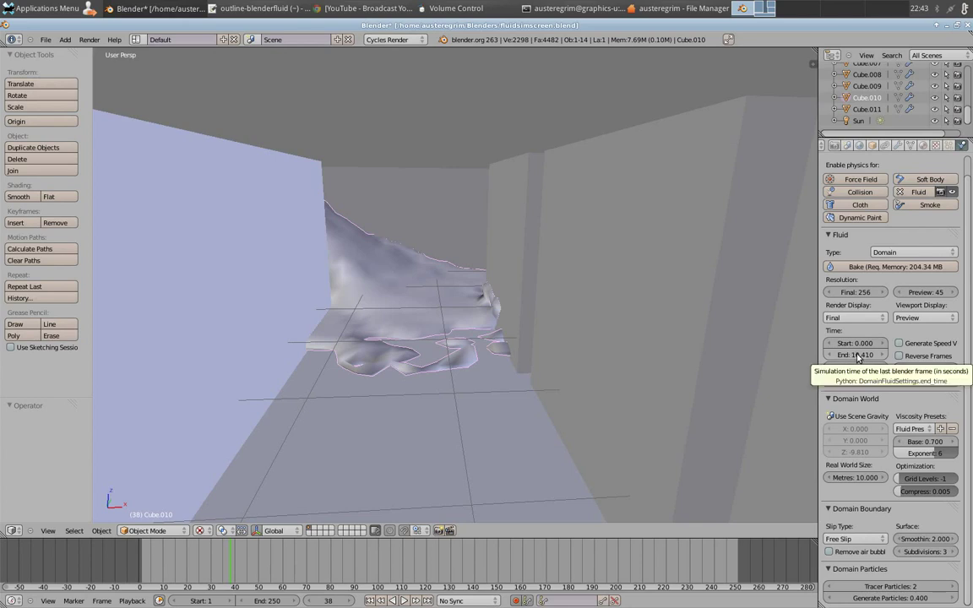
left_click(834, 146)
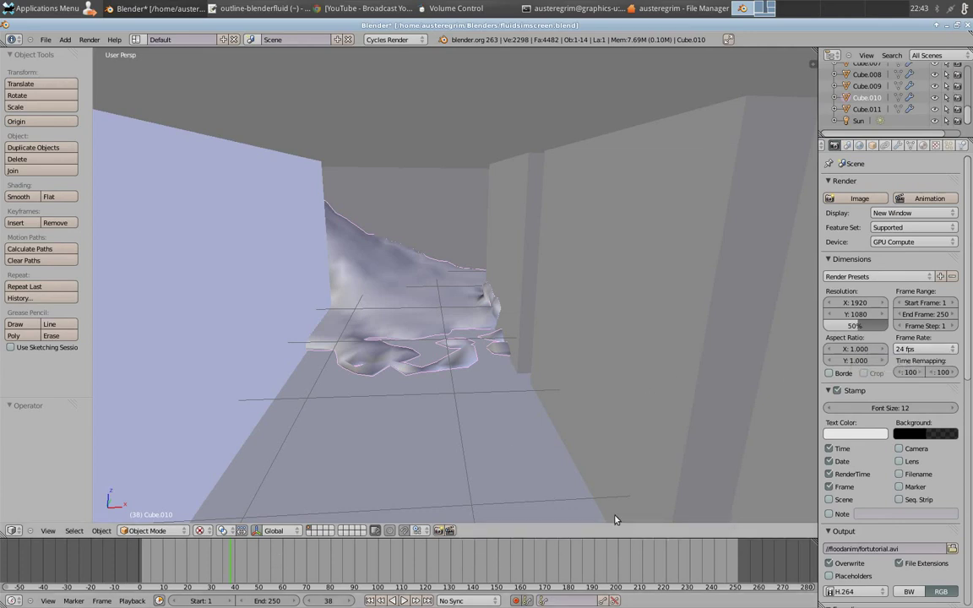
left_click(950, 145)
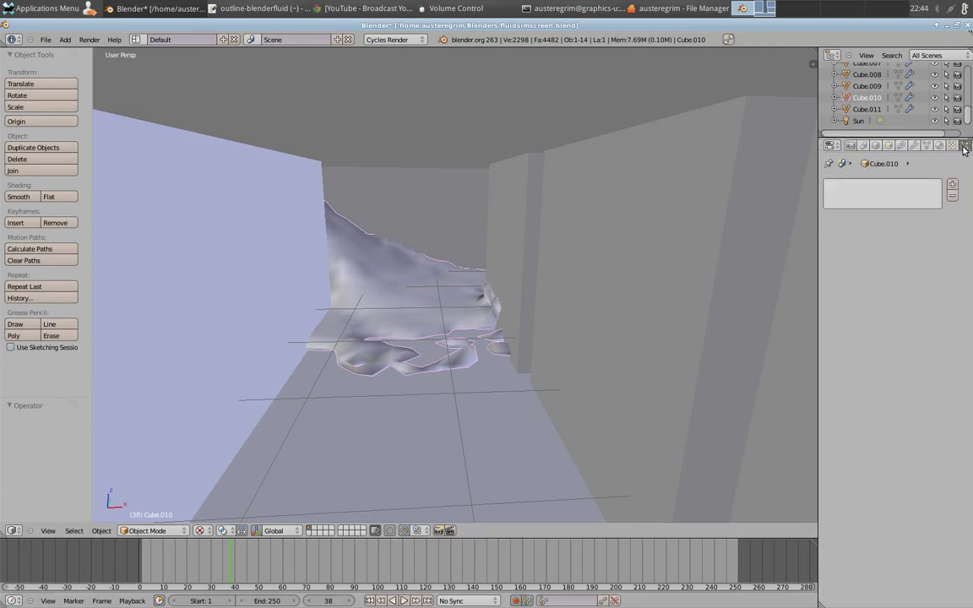
left_click(962, 147)
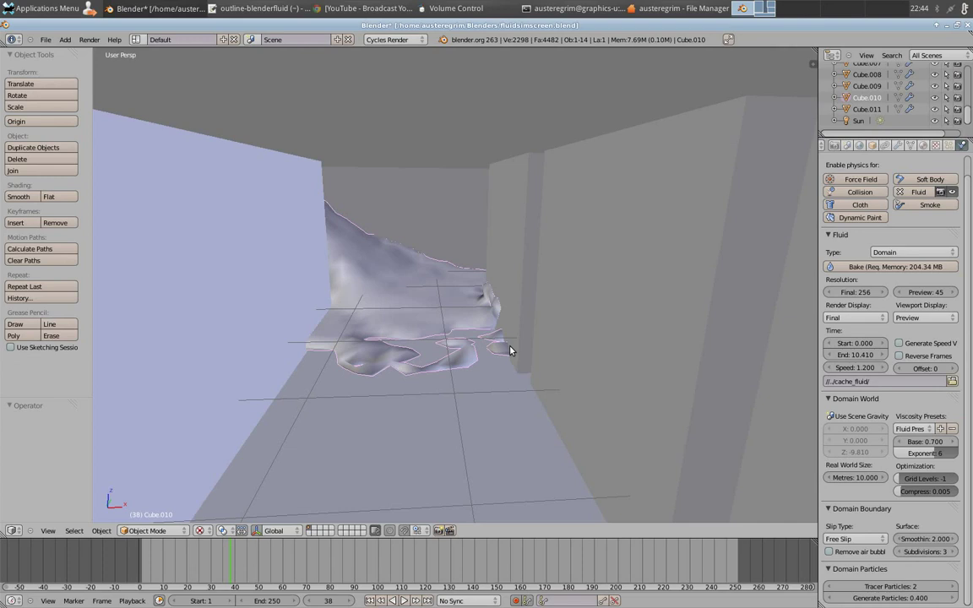
Orbit out over the corridor and scrub the flood between frames 38 and 68, stopping at 42
middle_click_drag(511, 350, 533, 391)
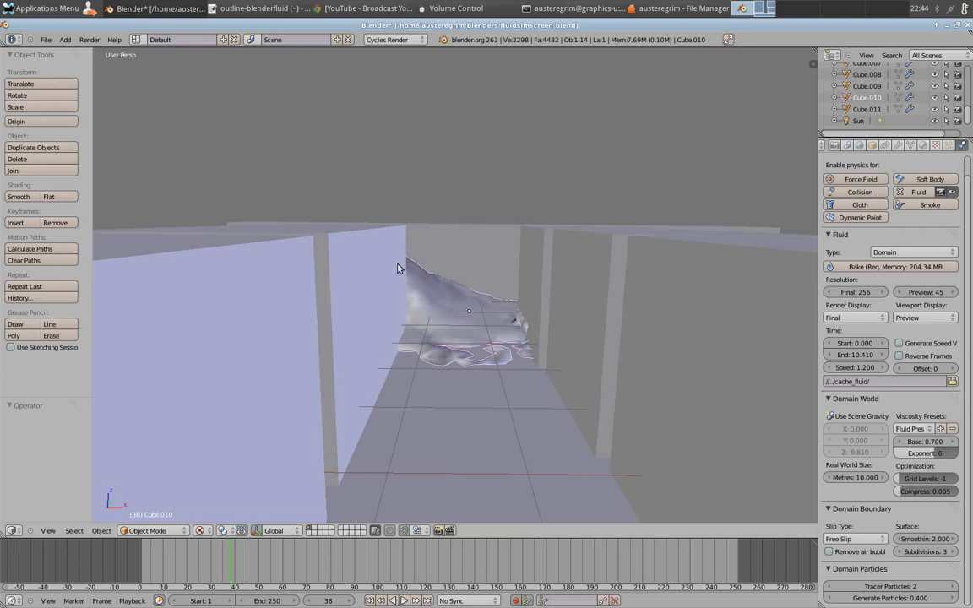
mouse_move(477, 380)
middle_mouse_down()
mouse_move(487, 365)
mouse_move(482, 381)
middle_mouse_up()
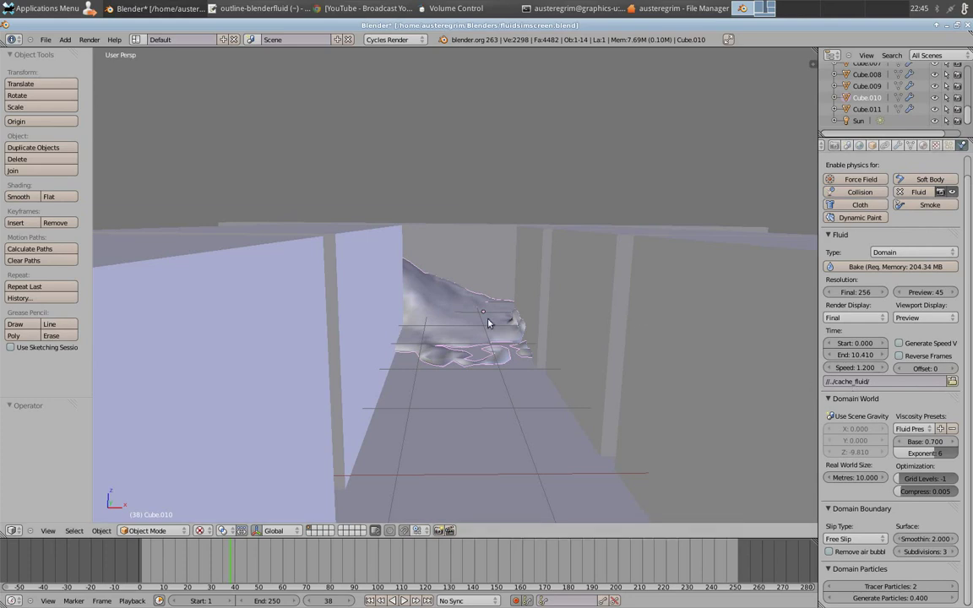
mouse_move(241, 564)
left_mouse_down()
mouse_move(343, 564)
mouse_move(239, 569)
left_mouse_up()
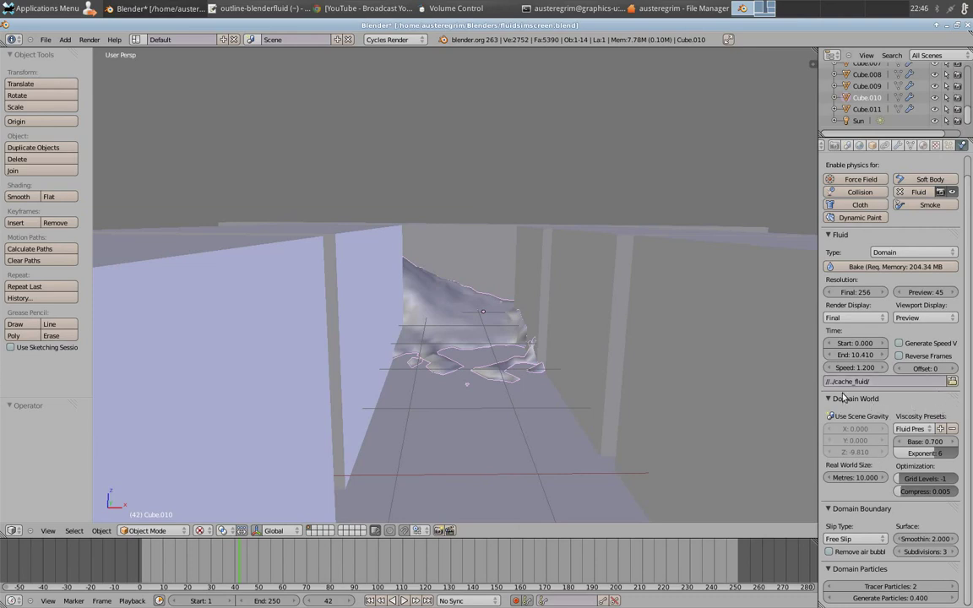
Collapse the main Fluid settings and look at the Honey, Oil and Water viscosity presets
left_click(829, 236)
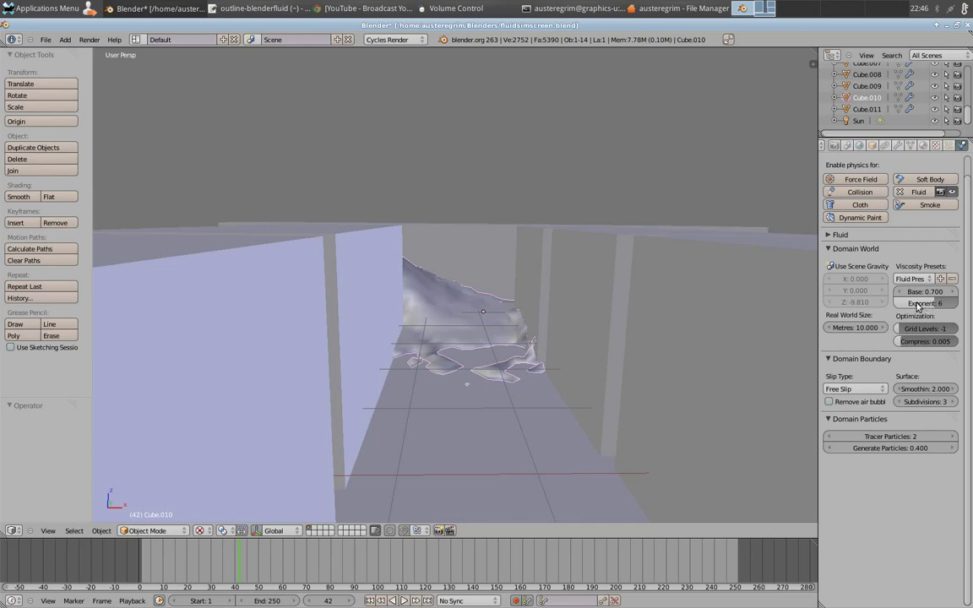
left_click(921, 279)
Return to frame 0 and switch the viewport shading to Wireframe
middle_click_drag(589, 320, 383, 430)
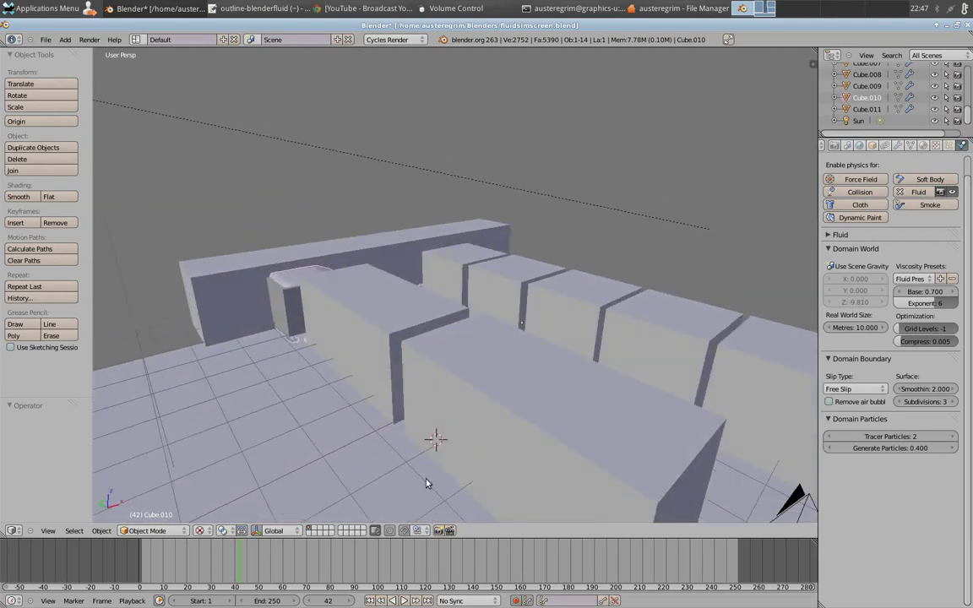
type("0")
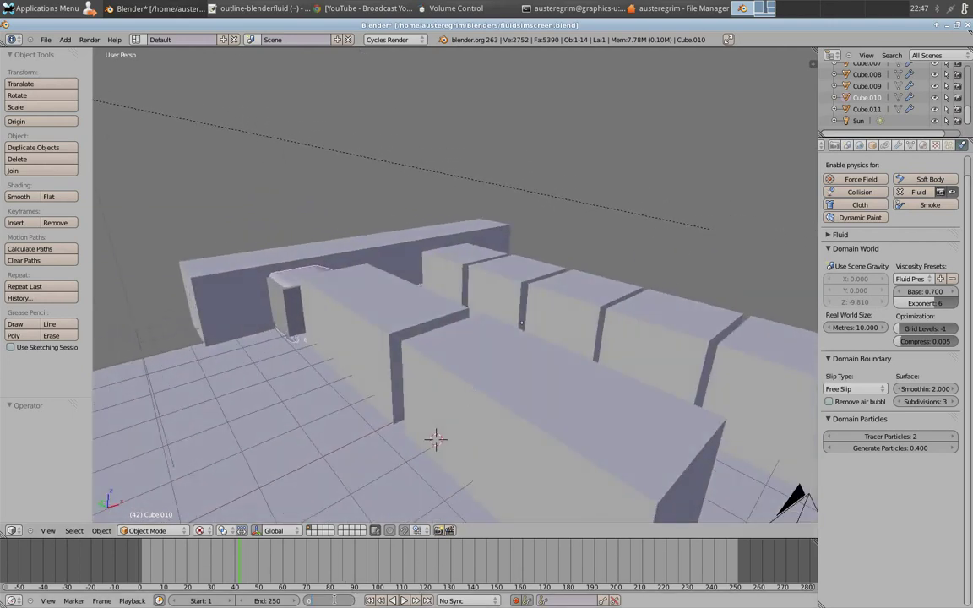
key("Return")
left_click(205, 532)
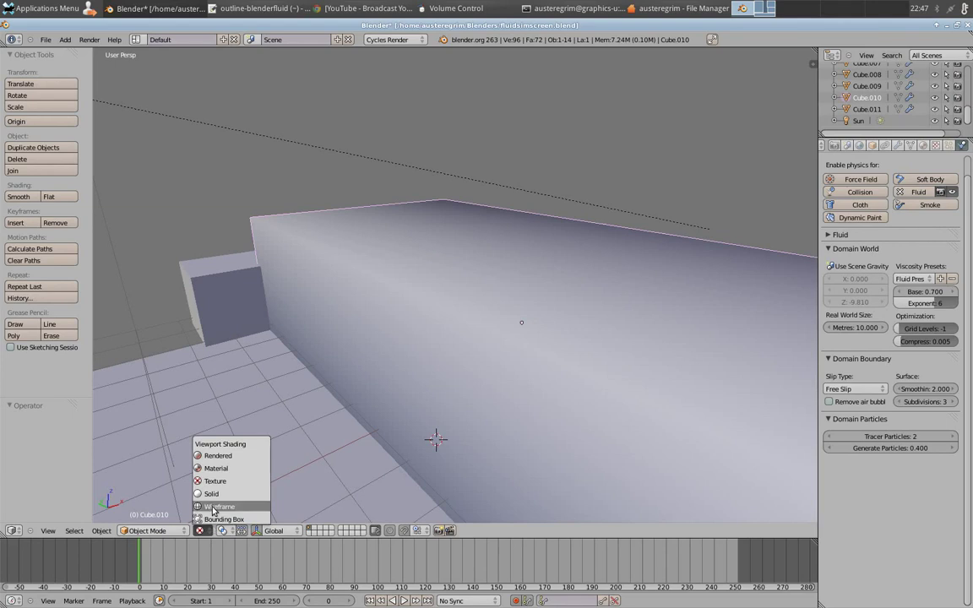
left_click(218, 506)
Orbit and zoom the wireframe view around the street buildings and fluid domain box
mouse_move(338, 482)
middle_mouse_down()
mouse_move(448, 488)
mouse_move(408, 401)
middle_mouse_up()
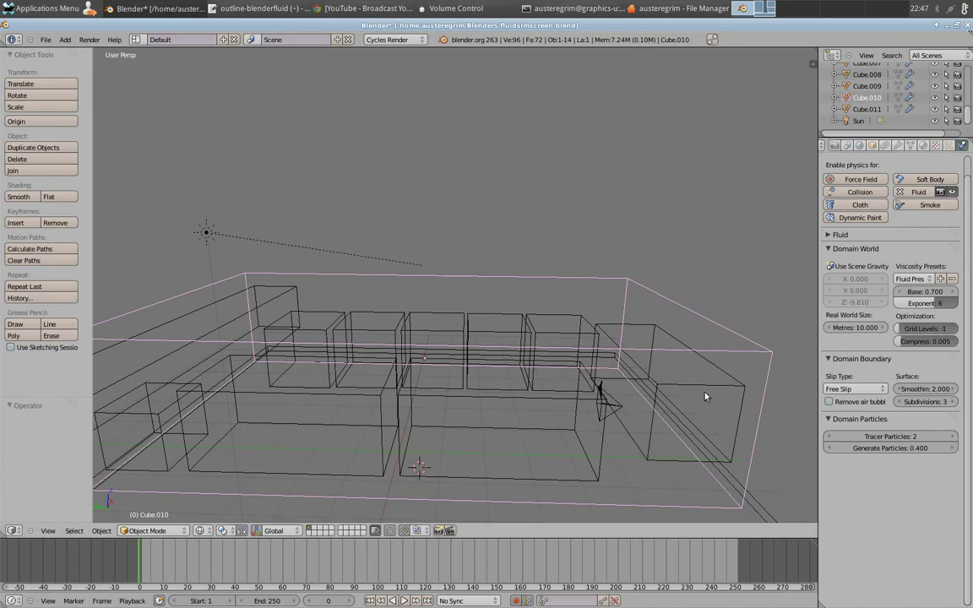
middle_click_drag(498, 422, 534, 385)
scroll(533, 386, "up", 1)
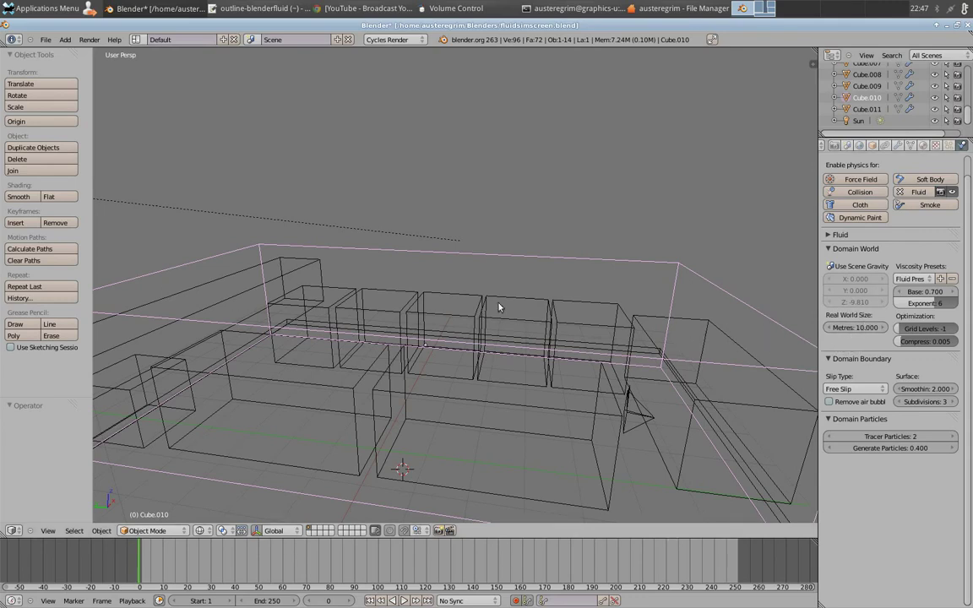
middle_click_drag(373, 358, 482, 389)
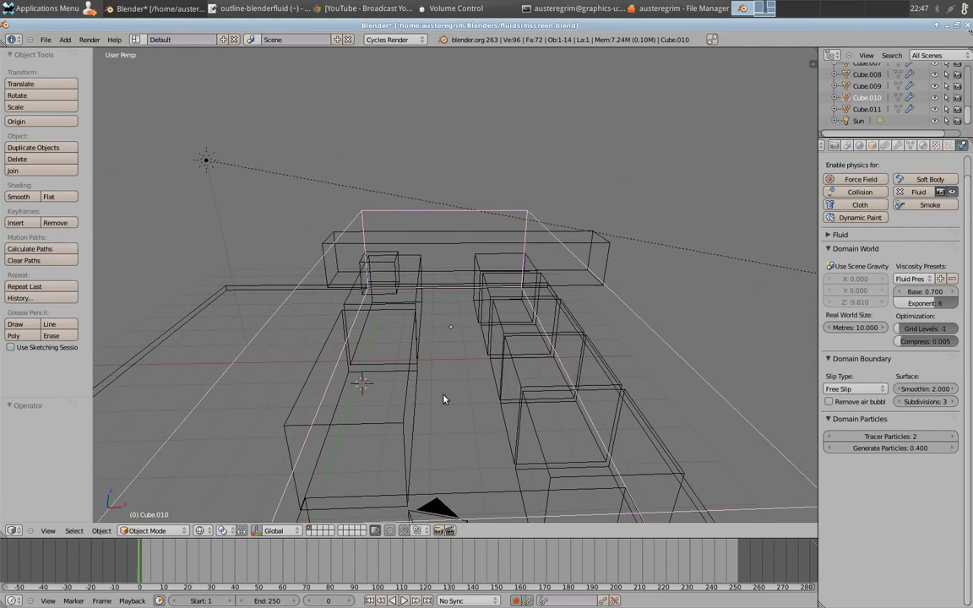
mouse_move(443, 399)
middle_mouse_down()
mouse_move(445, 419)
mouse_move(443, 406)
middle_mouse_up()
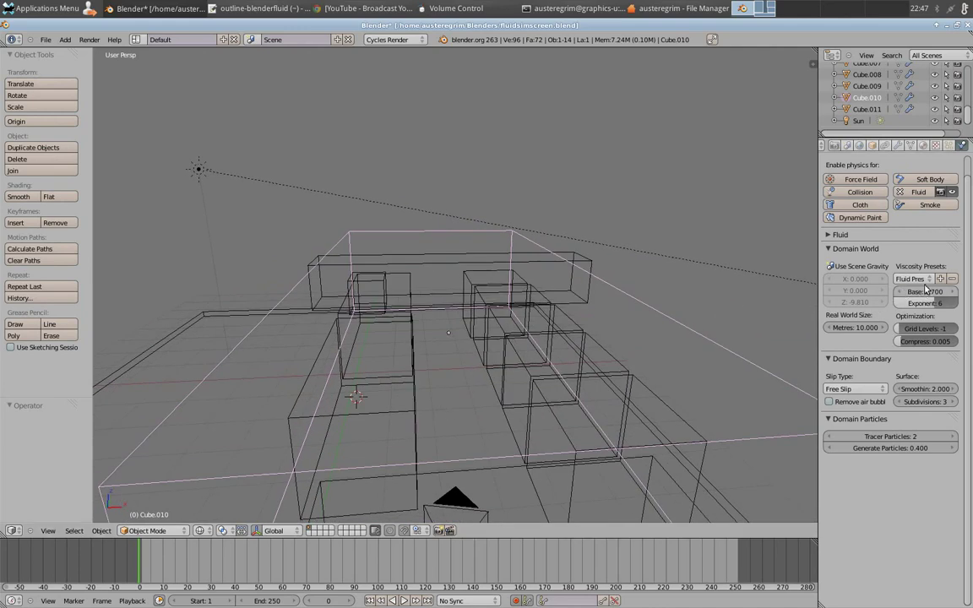
middle_click_drag(563, 359, 437, 379)
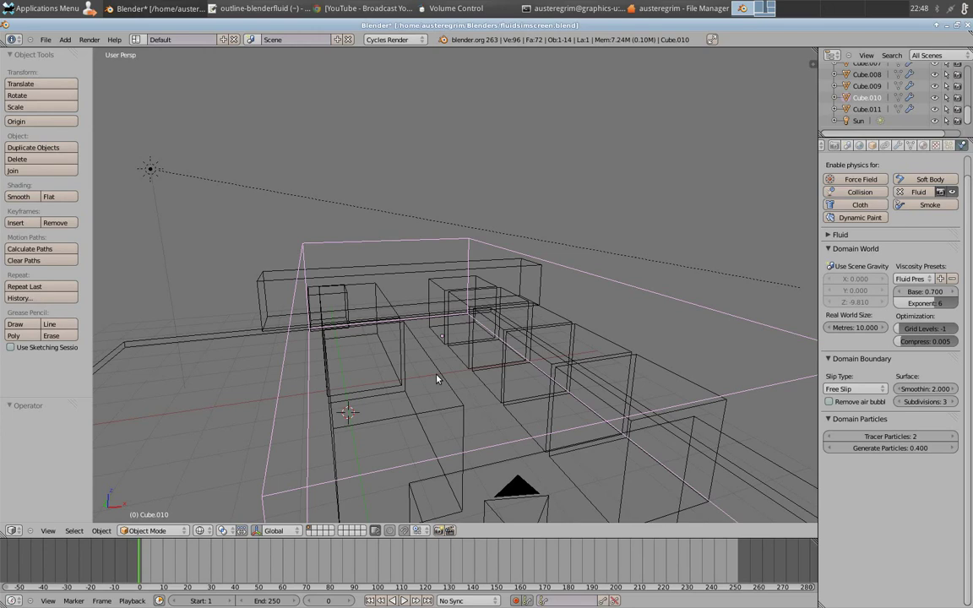
middle_click_drag(473, 363, 458, 410)
scroll(473, 393, "up", 3)
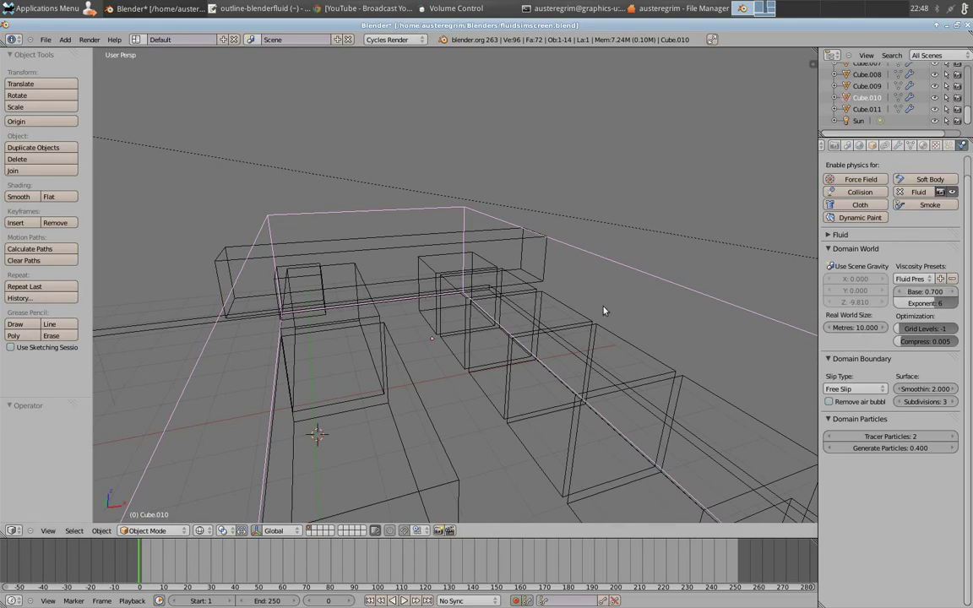
middle_click_drag(408, 363, 478, 404)
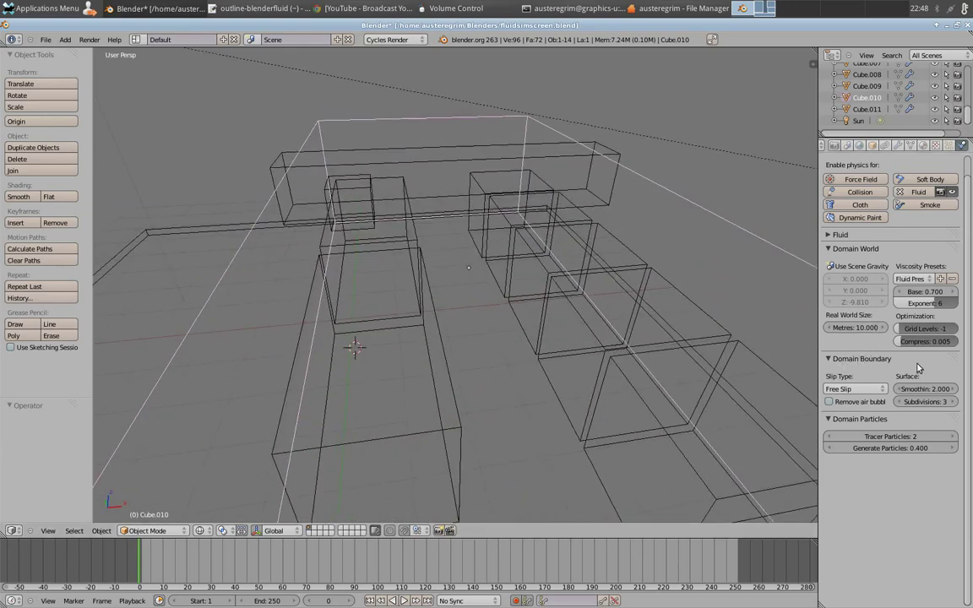
Collapse the Domain World panel and orbit the view to bring the camera into sight
left_click(839, 250)
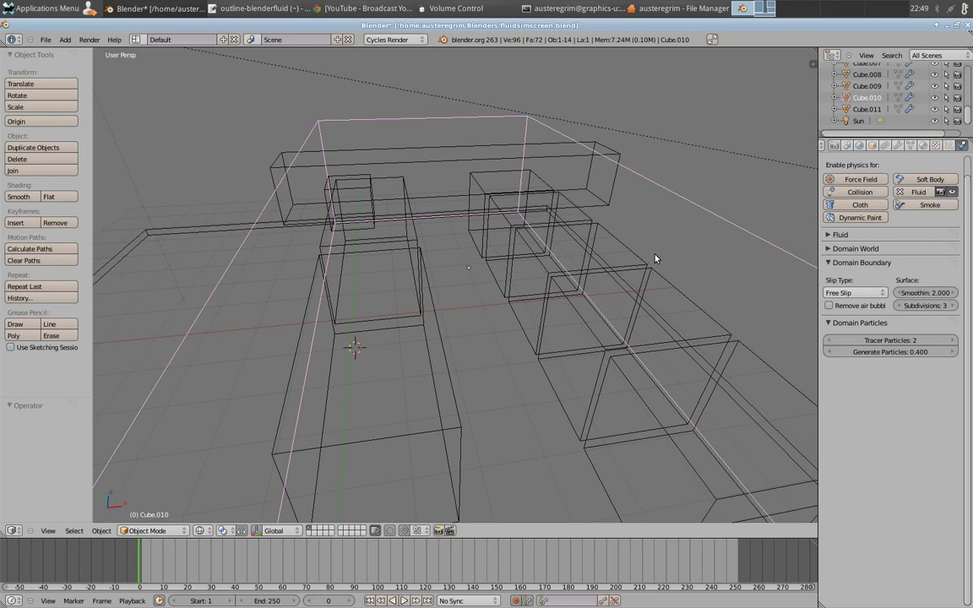
middle_click_drag(487, 291, 389, 312)
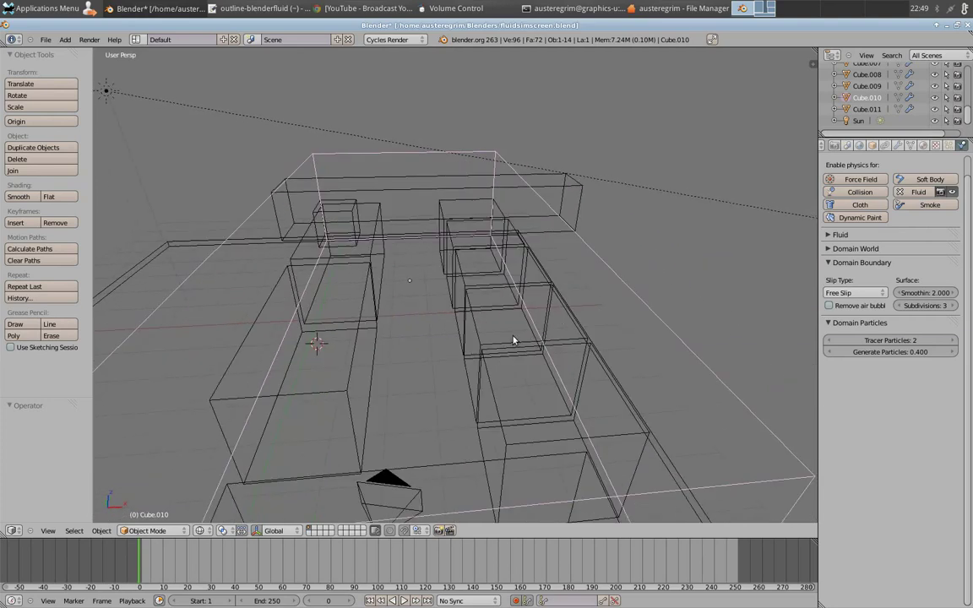
Collapse the Domain Boundary panel and move the playhead to frame 72
left_click(829, 263)
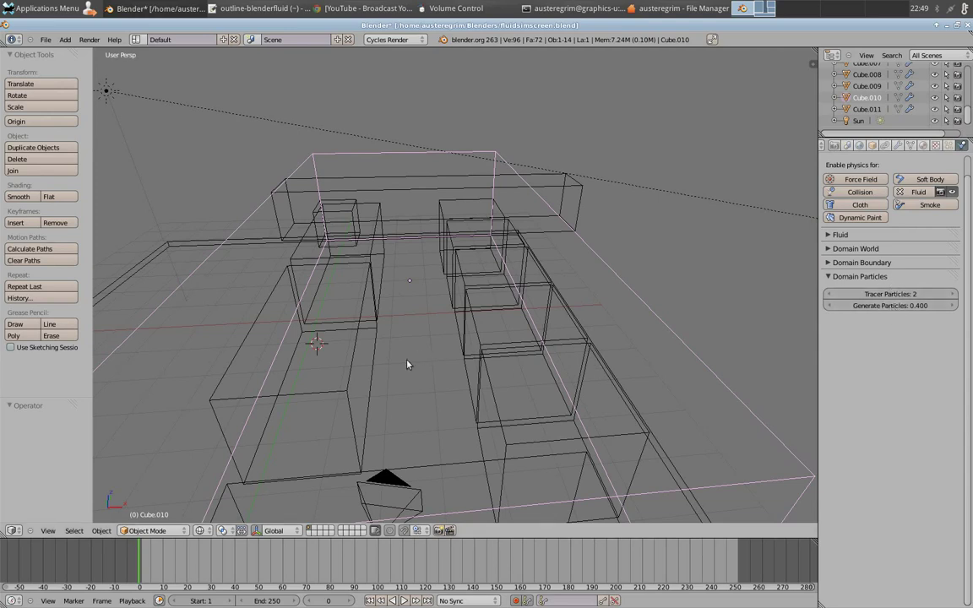
left_click_drag(253, 567, 311, 569)
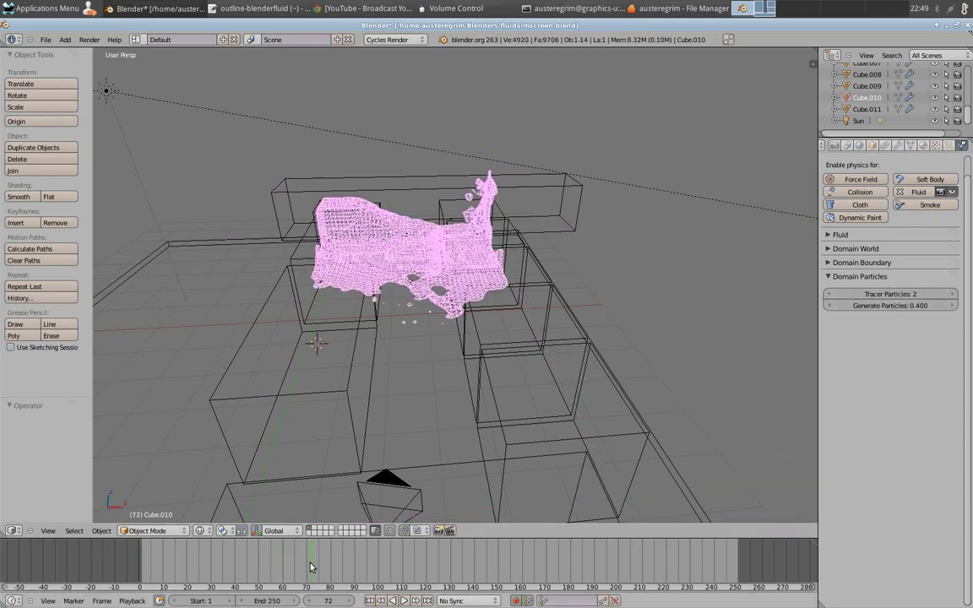
Expand the Fluid panel, set Viewport Display to Final, and inspect the splash up close
left_click(830, 236)
left_click(925, 318)
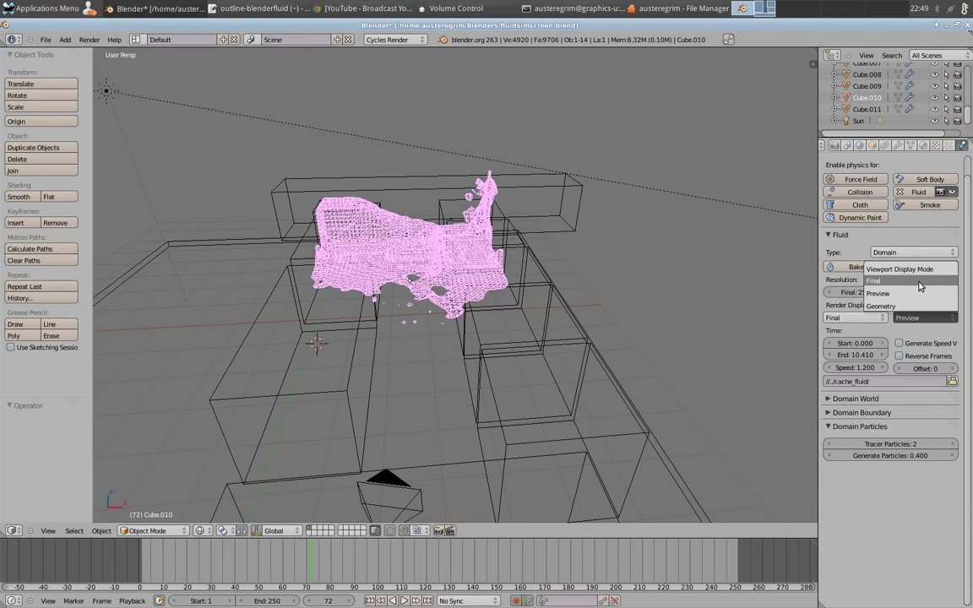
left_click(920, 282)
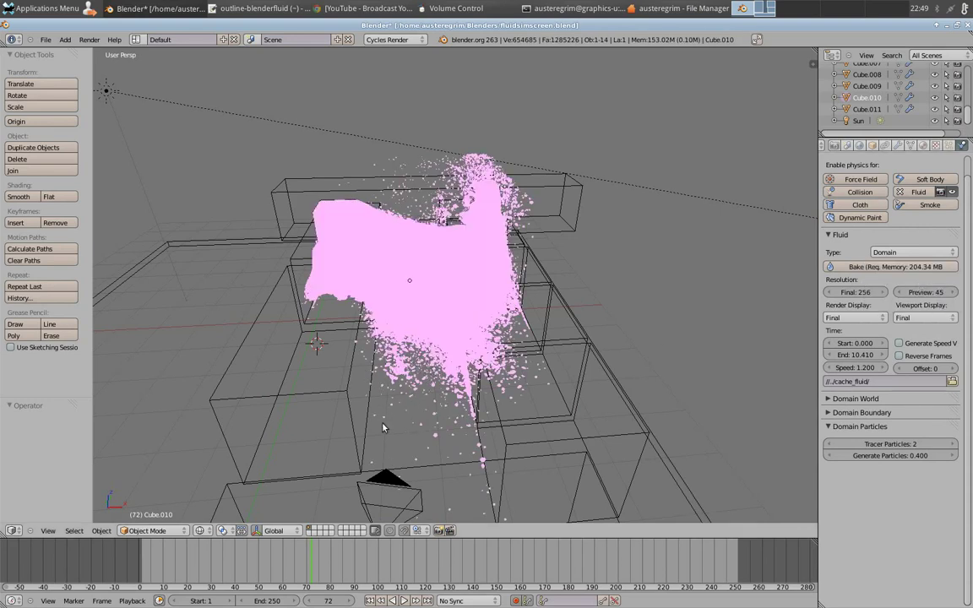
scroll(390, 379, "up", 3)
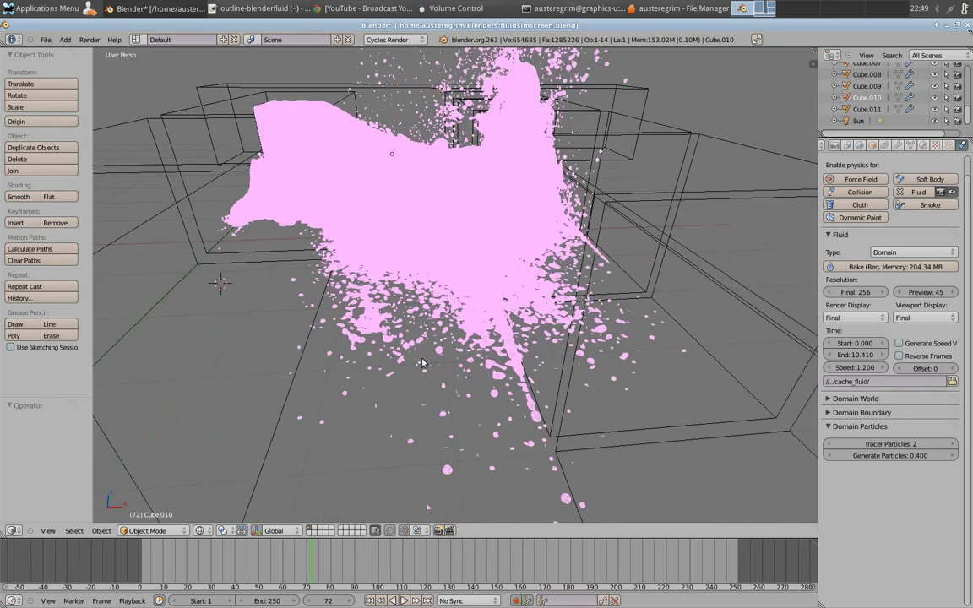
scroll(422, 363, "up", 2)
middle_click_drag(383, 323, 428, 337)
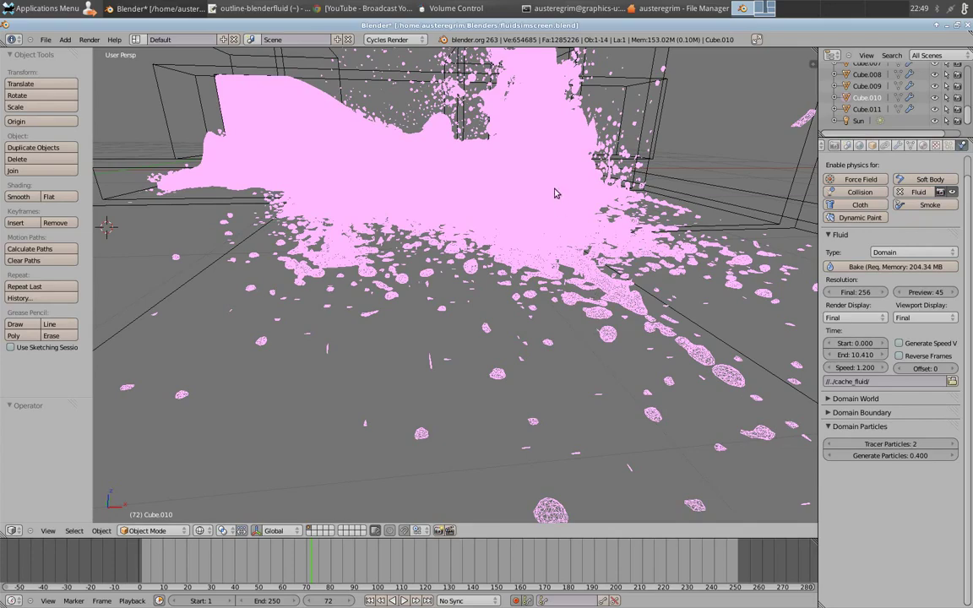
middle_click_drag(555, 193, 507, 164)
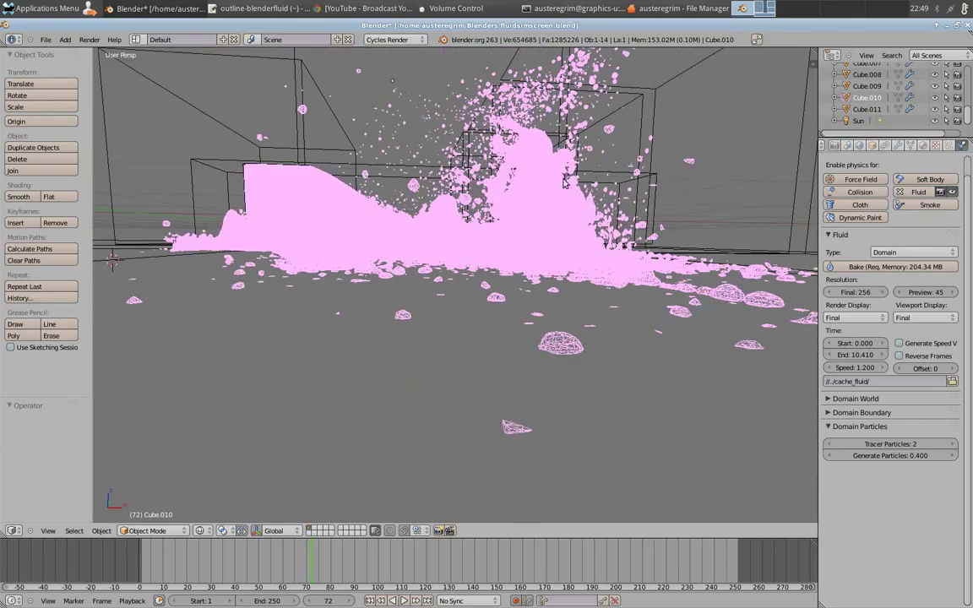
mouse_move(563, 181)
middle_mouse_down()
mouse_move(560, 203)
mouse_move(497, 188)
mouse_move(558, 195)
mouse_move(532, 161)
mouse_move(517, 179)
mouse_move(494, 174)
mouse_move(546, 190)
middle_mouse_up()
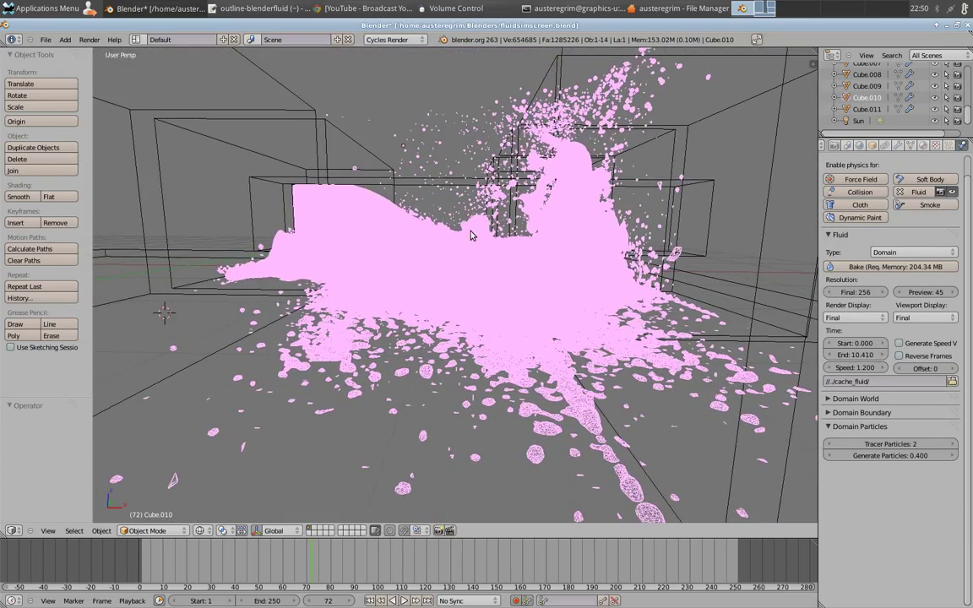
Collapse Domain Particles and set the fluid Viewport Display to Preview
left_click(829, 426)
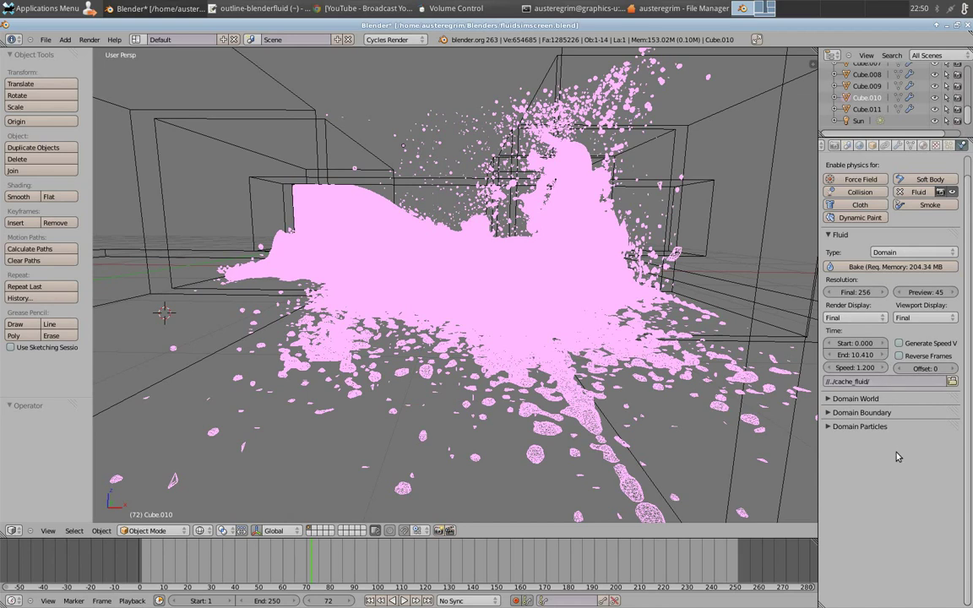
left_click(925, 318)
left_click(922, 292)
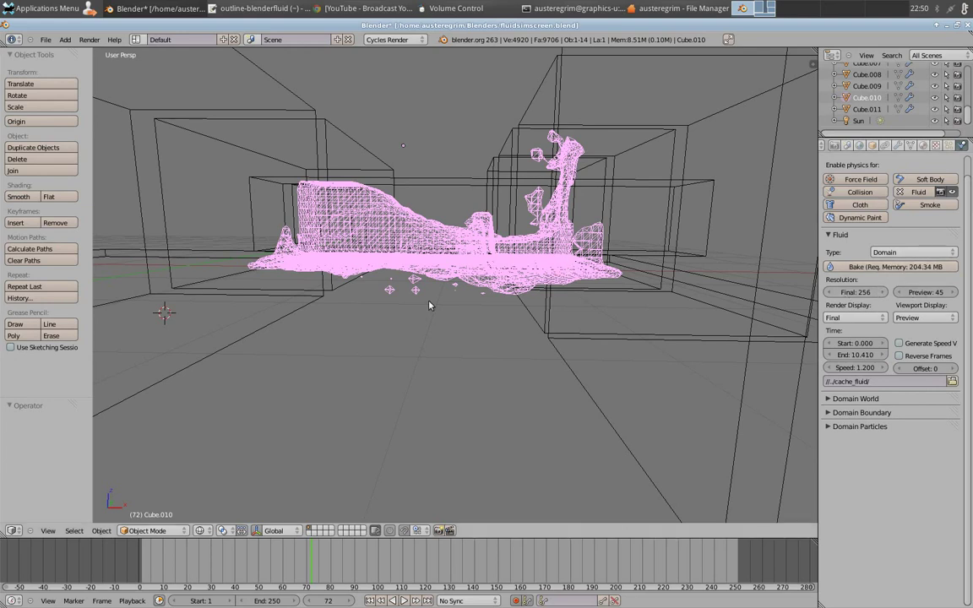
Expand the Domain Boundary, Domain Particles and Domain World panels again
middle_click_drag(429, 305, 396, 272)
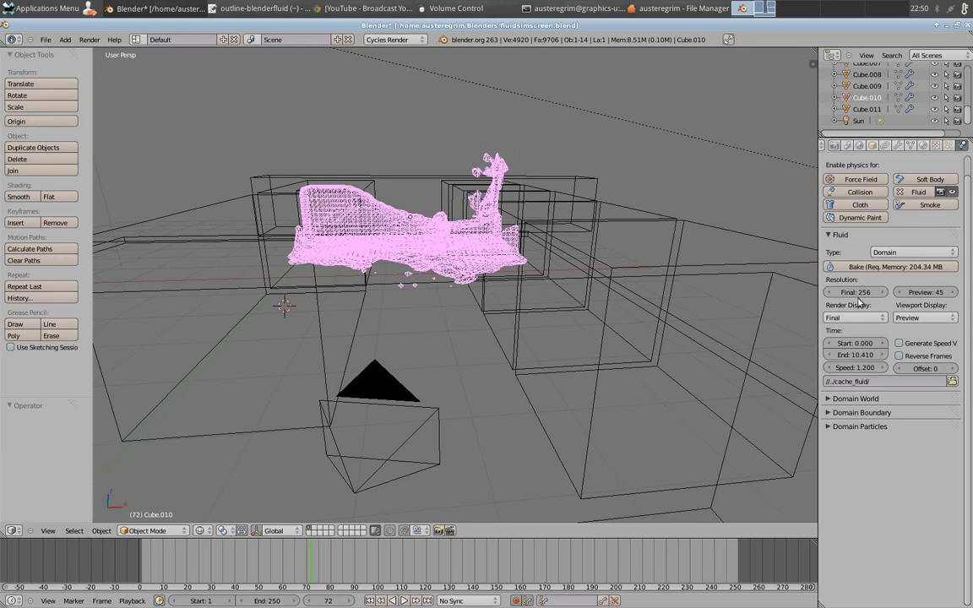
left_click(870, 413)
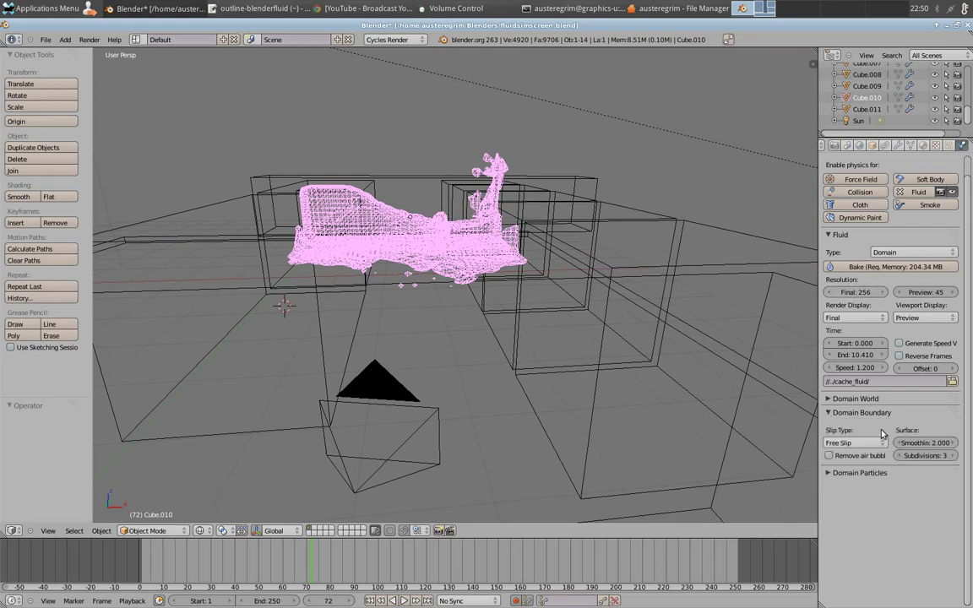
left_click(824, 473)
left_click(829, 398)
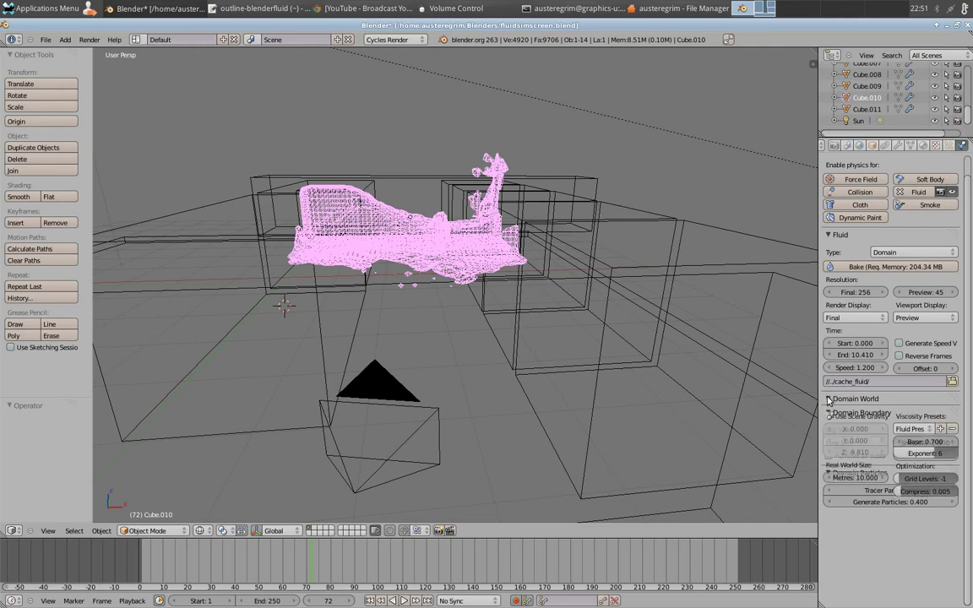
Scrub the animation back to frame 0 and orbit to an overhead view of the domain
middle_click_drag(541, 285, 586, 328)
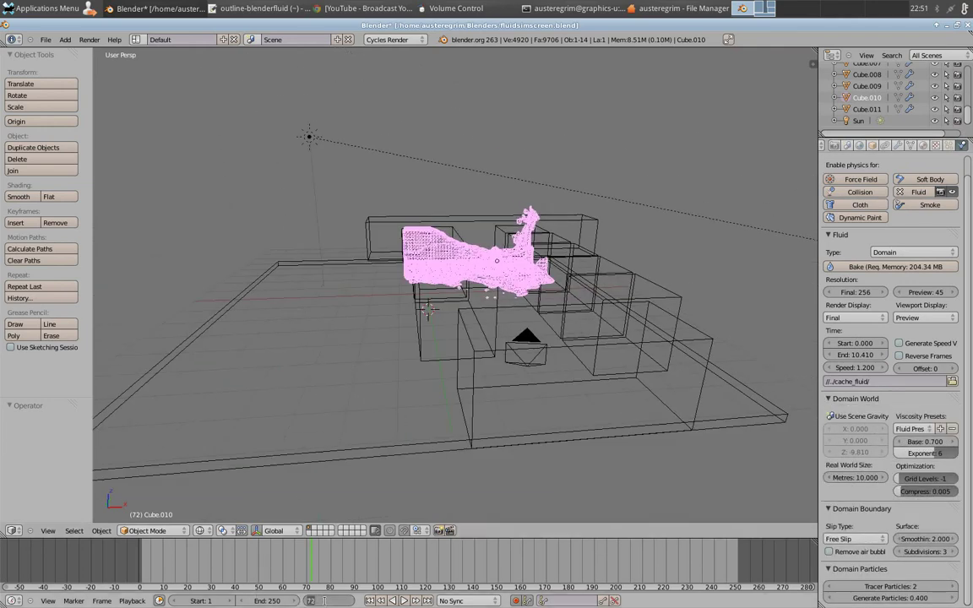
left_click_drag(324, 601, 279, 541)
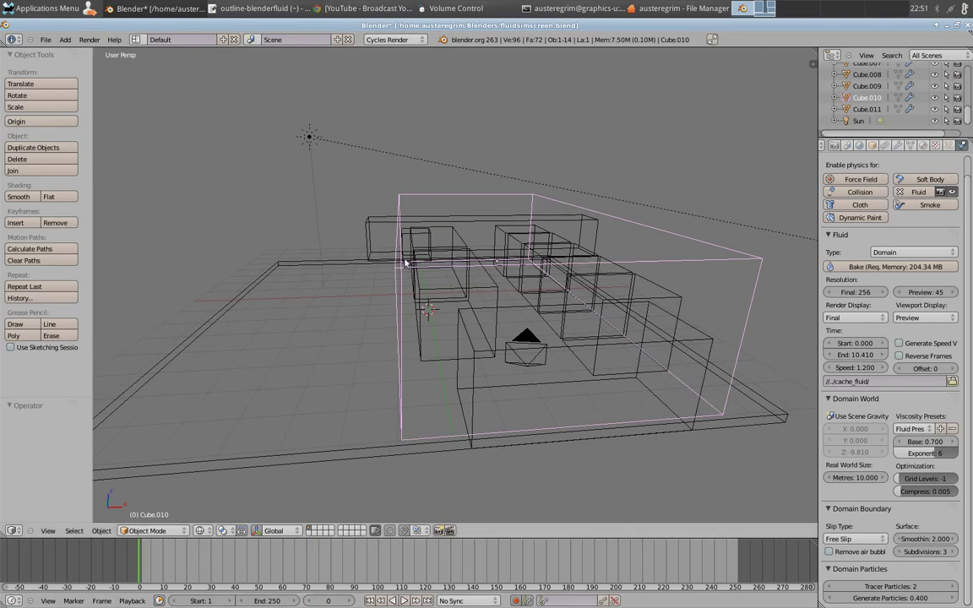
middle_click_drag(405, 264, 491, 252)
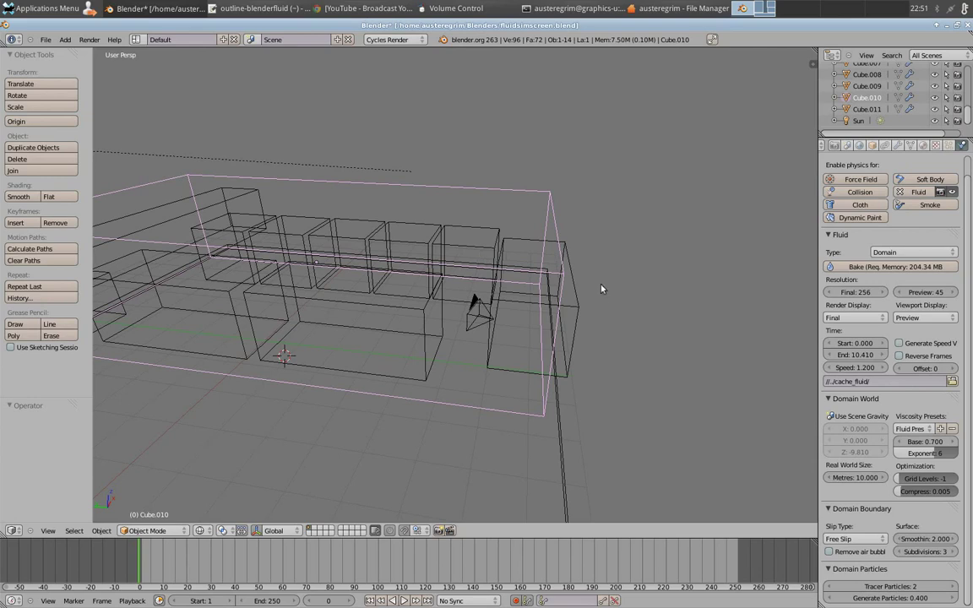
middle_click_drag(591, 279, 589, 237)
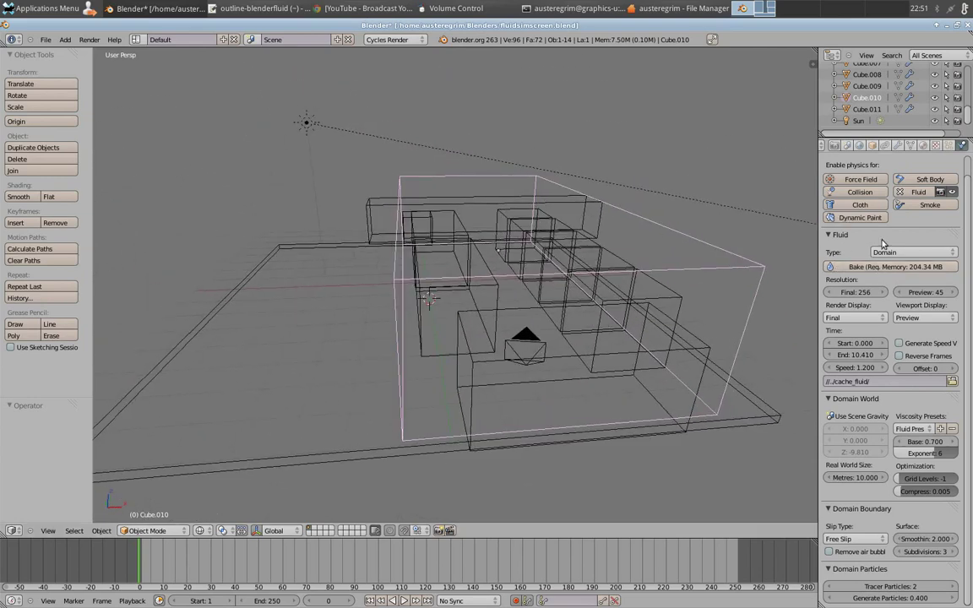
Show the Render properties and keep GPU Compute as the render device
left_click(836, 146)
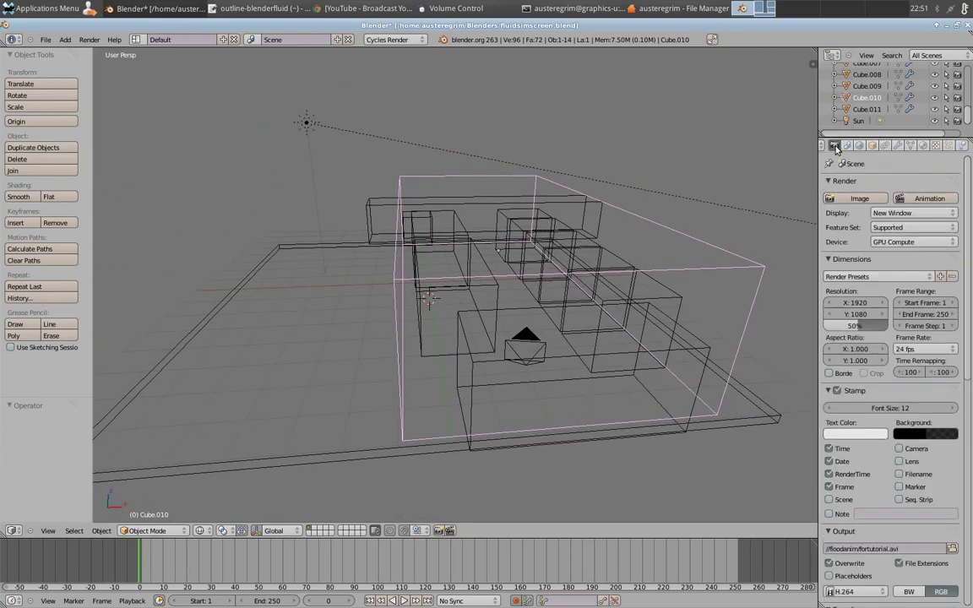
scroll(953, 264, "down", 1)
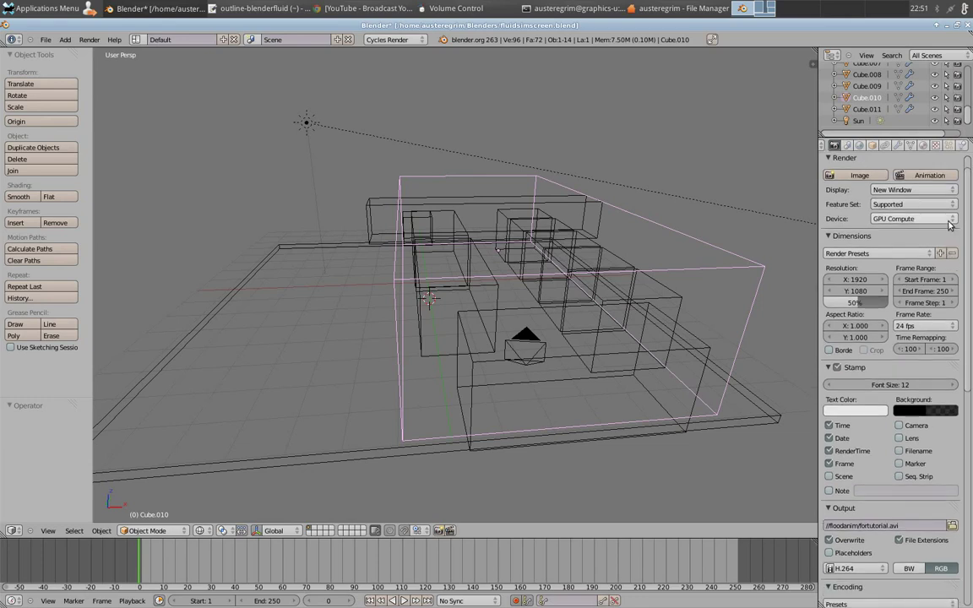
left_click(947, 221)
left_click(947, 221)
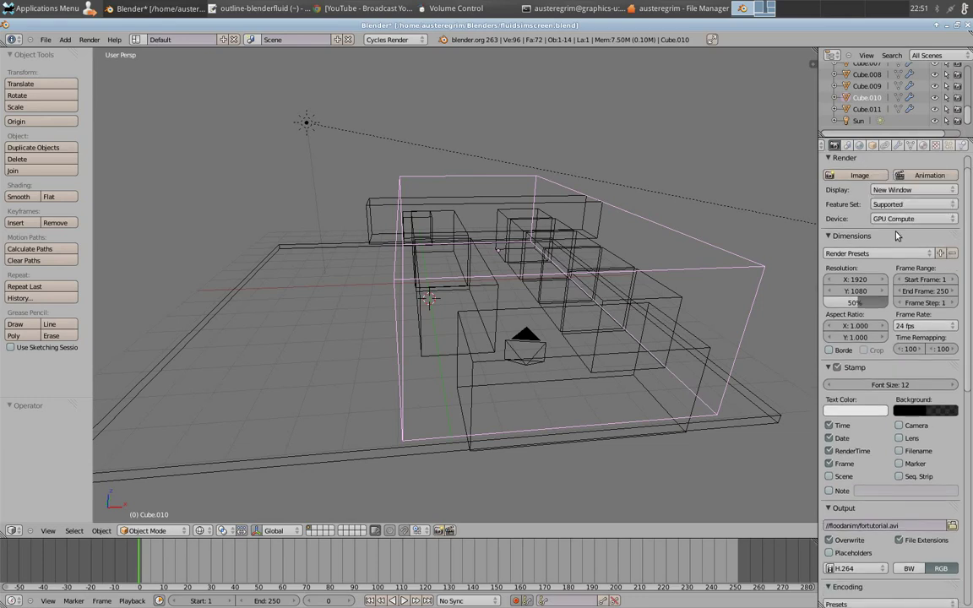
Launch the File Manager and browse to Blenders/floodanim/cache_fluid
left_click(42, 7)
left_click(34, 49)
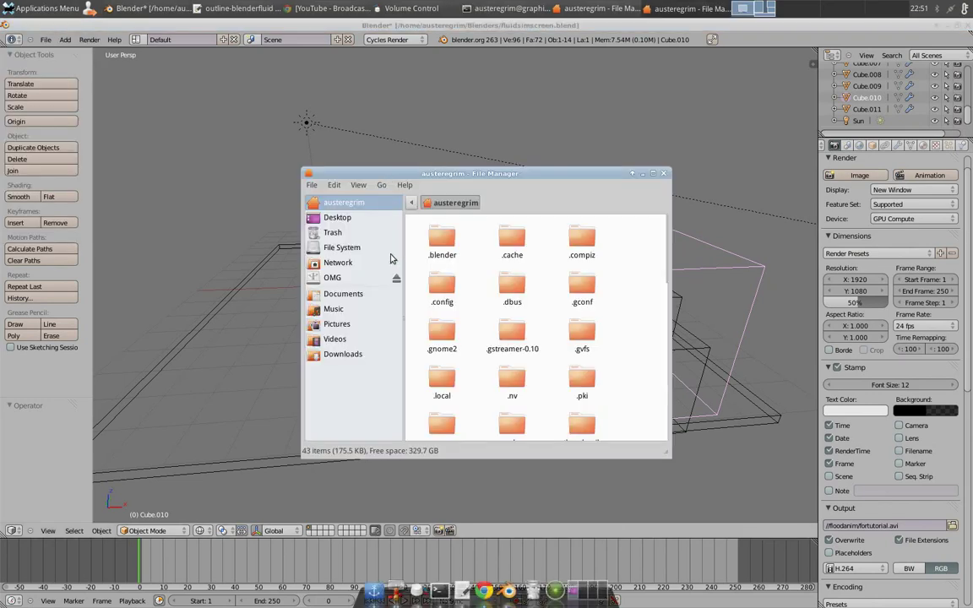
scroll(462, 292, "down", 5)
scroll(469, 295, "up", 2)
scroll(473, 297, "down", 1)
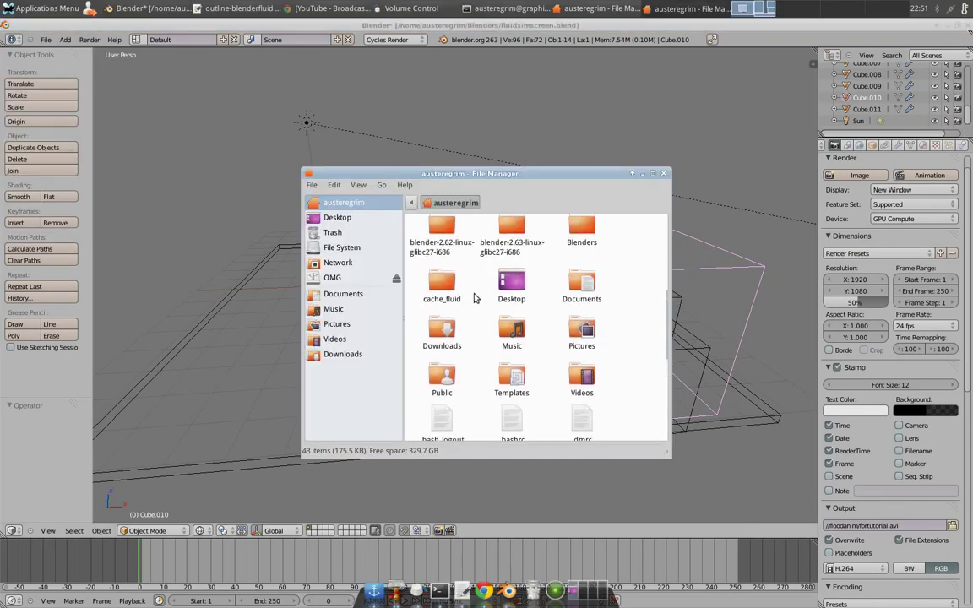
scroll(504, 312, "down", 1)
scroll(504, 311, "up", 3)
double_click(582, 283)
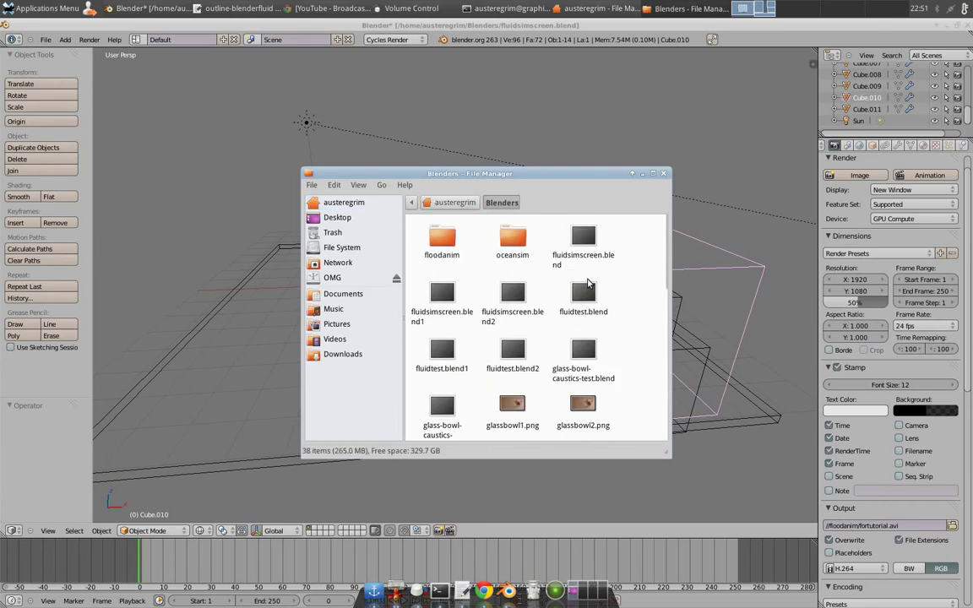
double_click(452, 247)
double_click(446, 250)
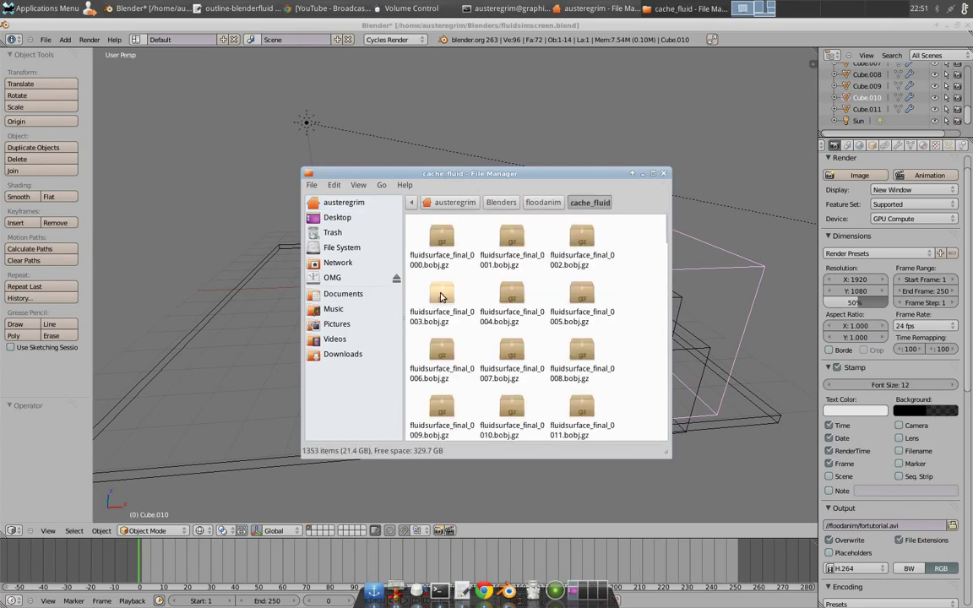
Check the cache_fluid folder's Properties (1354 items, 21.4 GB), then close File Manager
scroll(581, 278, "down", 10)
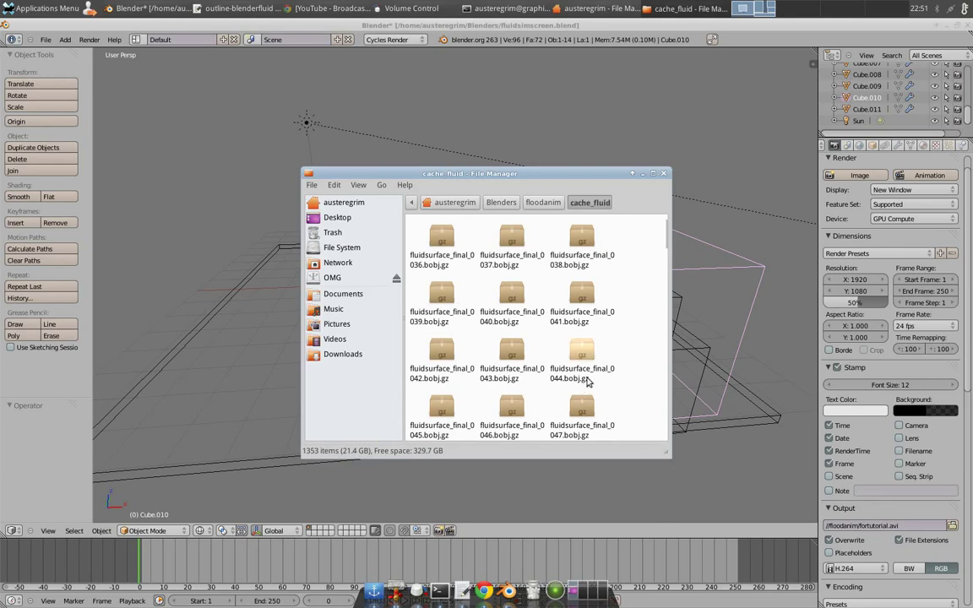
right_click(630, 346)
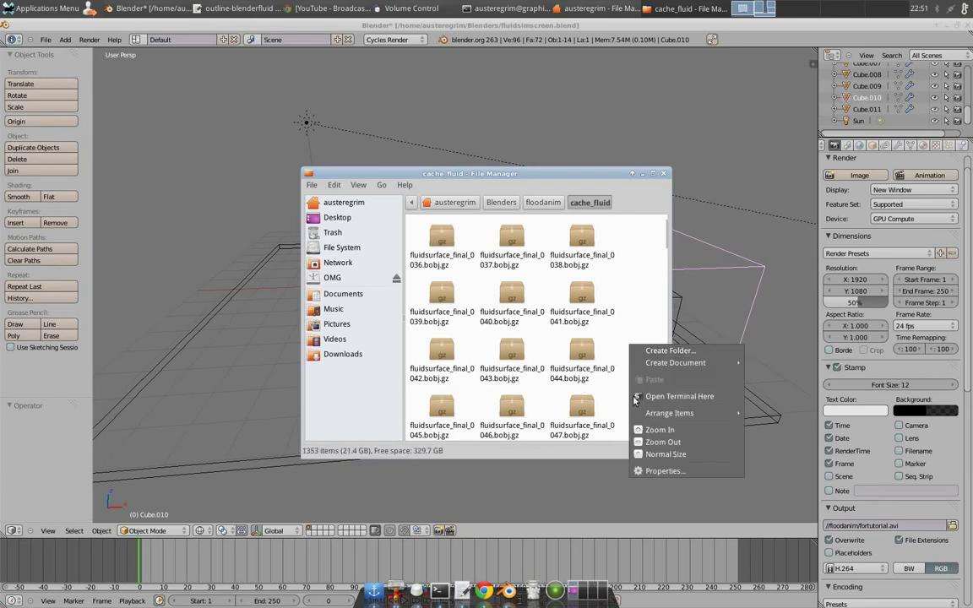
left_click(643, 470)
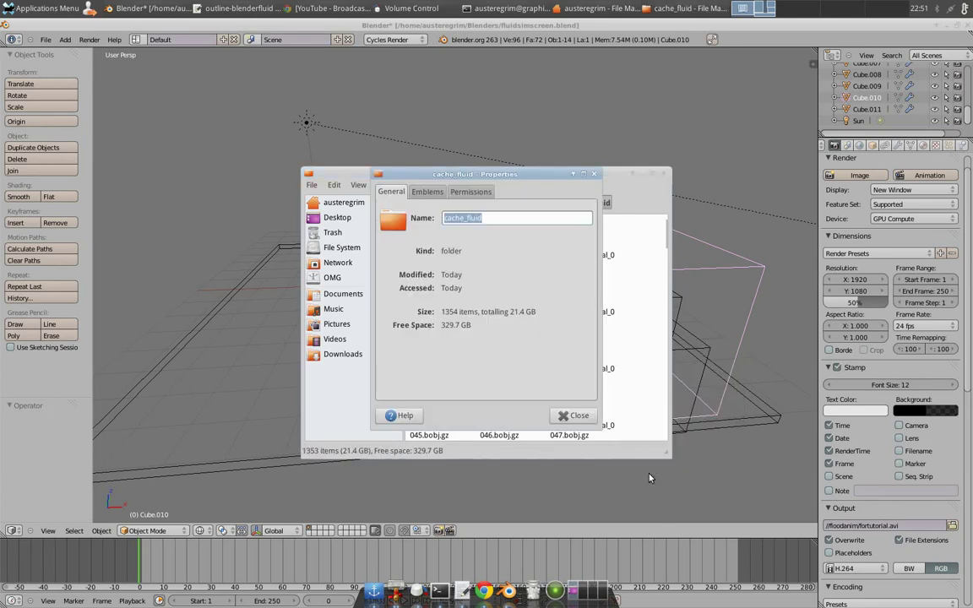
left_click(576, 415)
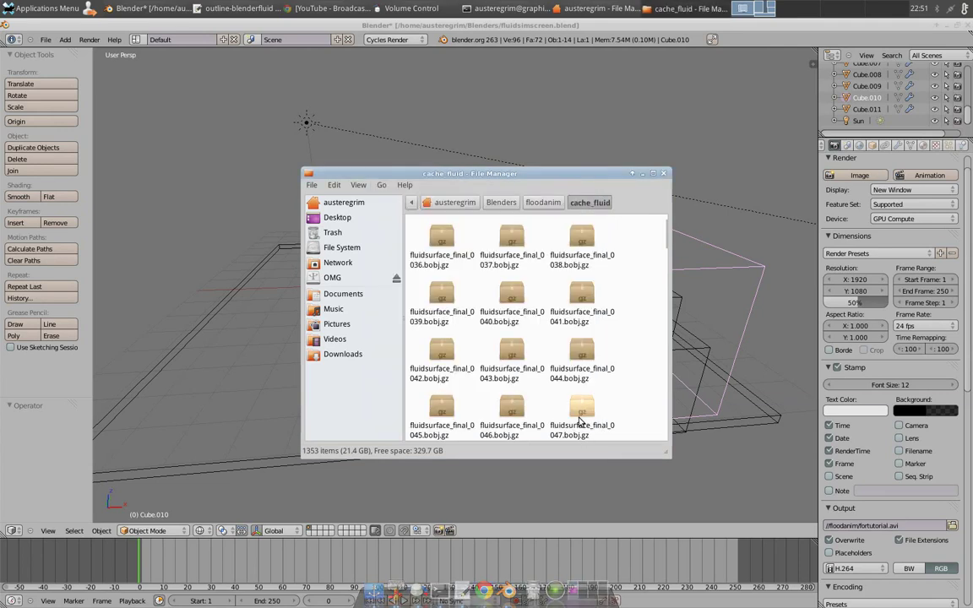
left_click(663, 173)
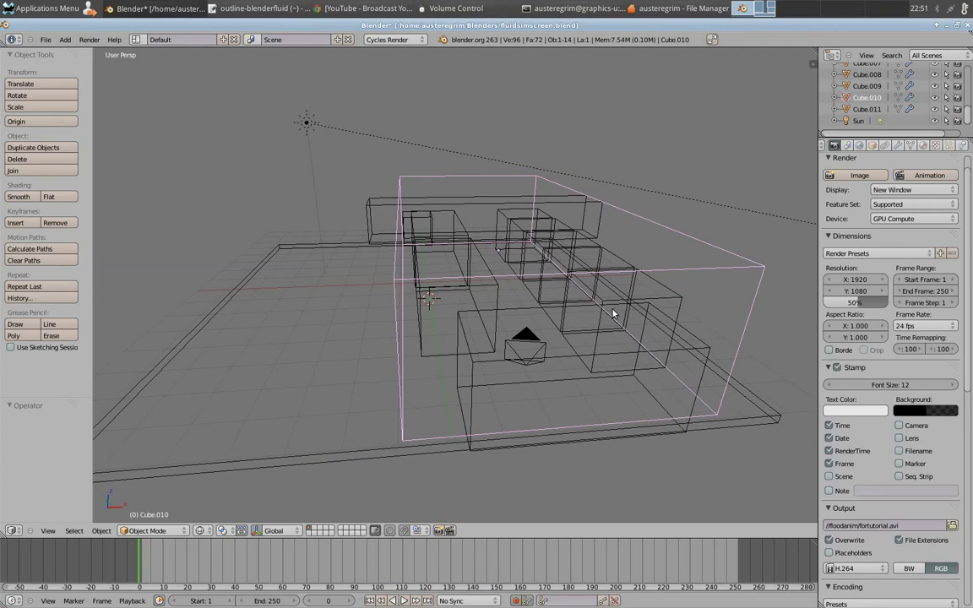
Scrub to frame 110 to show the flood mesh, then open the fluid Viewport Display choices
middle_click_drag(615, 311, 418, 345)
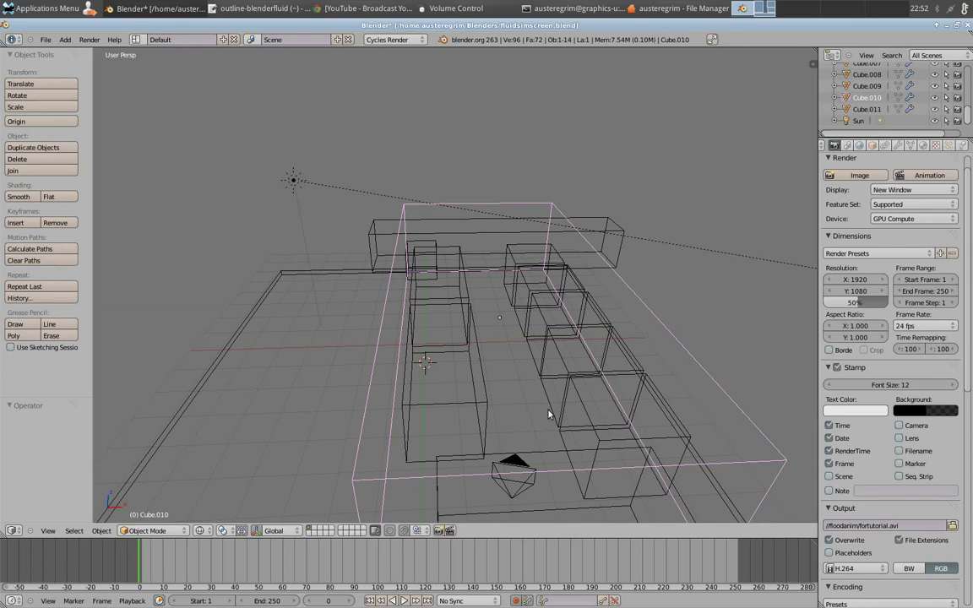
middle_click_drag(553, 385, 532, 391)
left_click(479, 569)
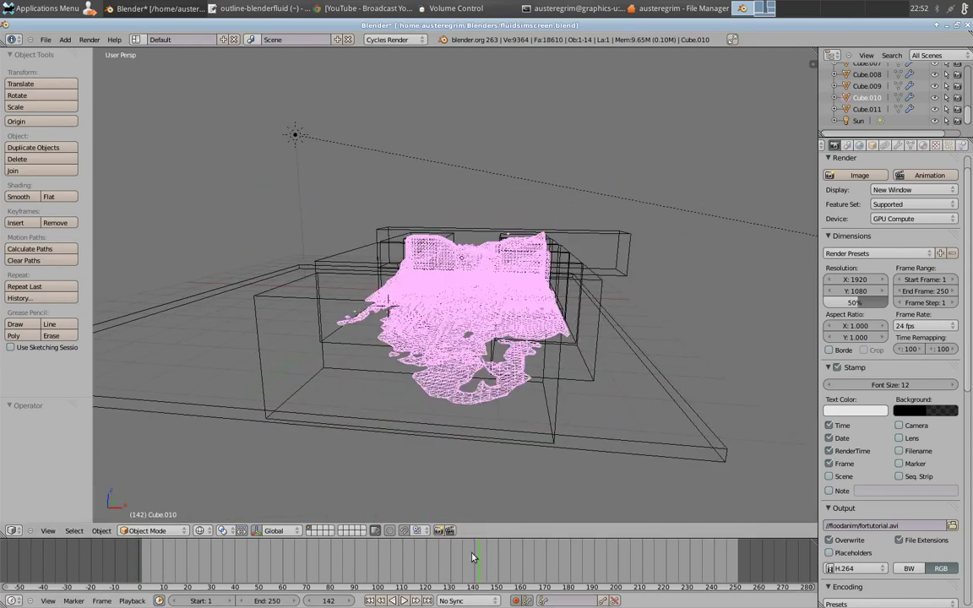
left_click_drag(473, 558, 401, 568)
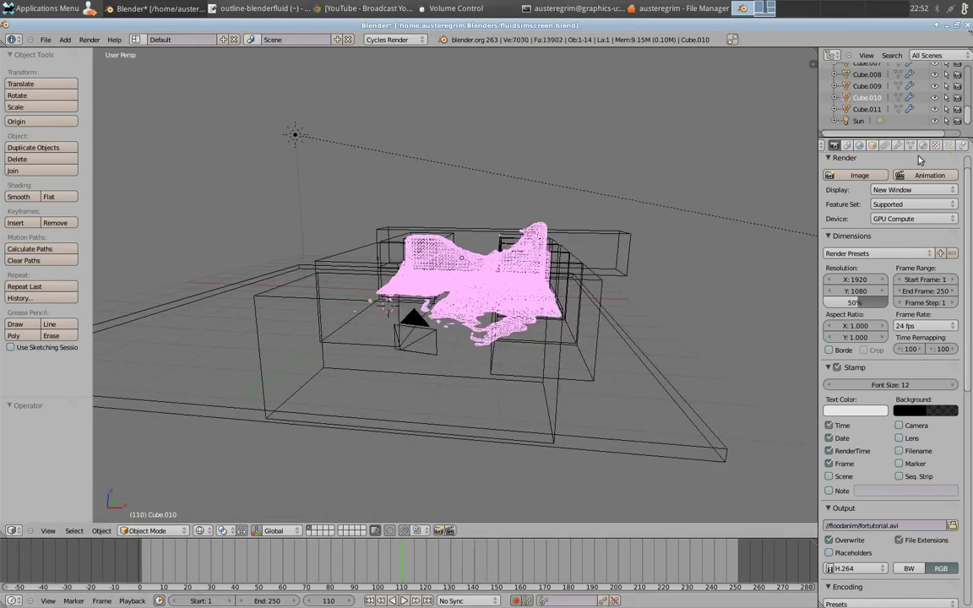
left_click(963, 146)
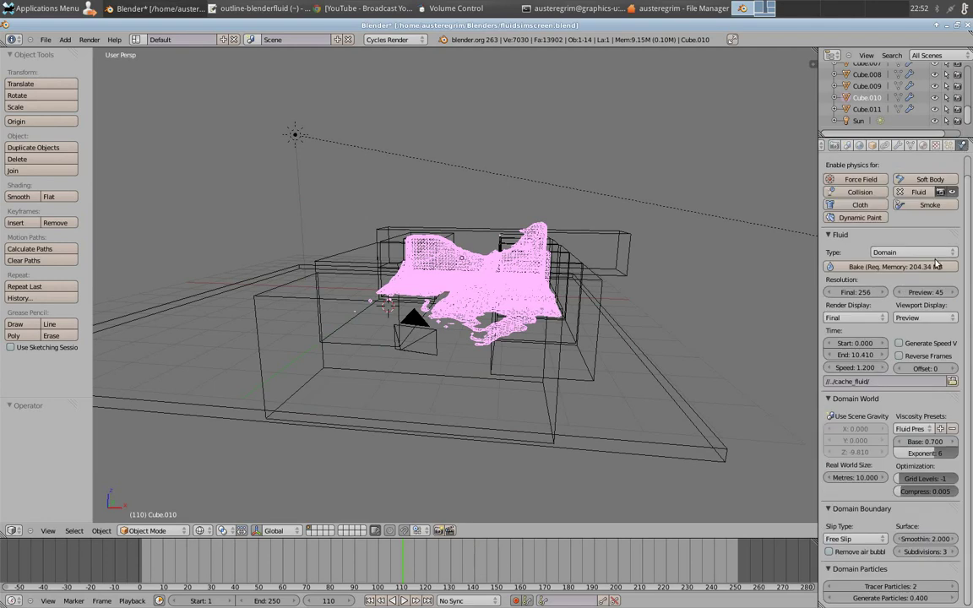
left_click(929, 318)
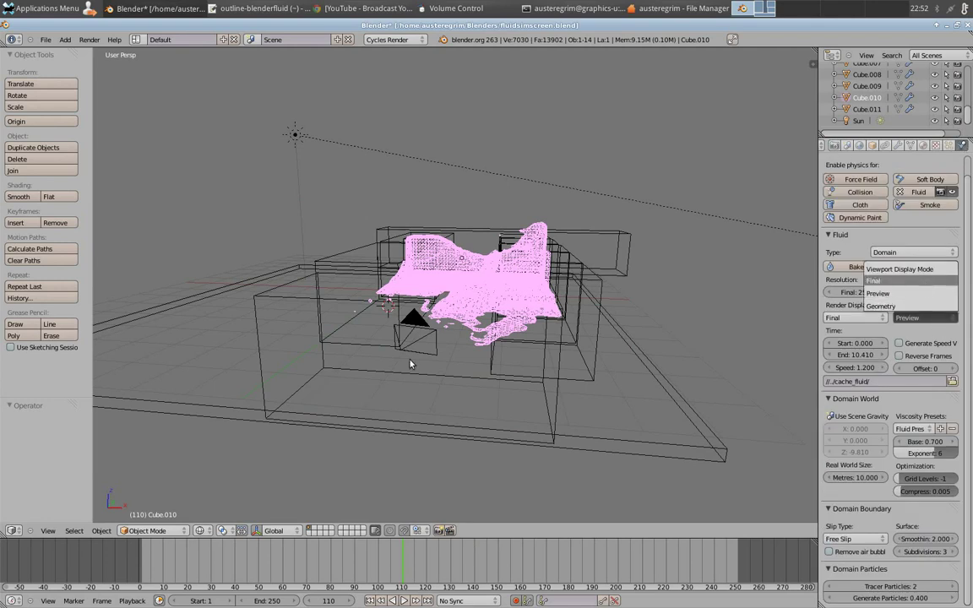
Set the fluid's viewport display to Final and preview the camera view with Rendered Cycles shading
key("Return")
key("KP_0")
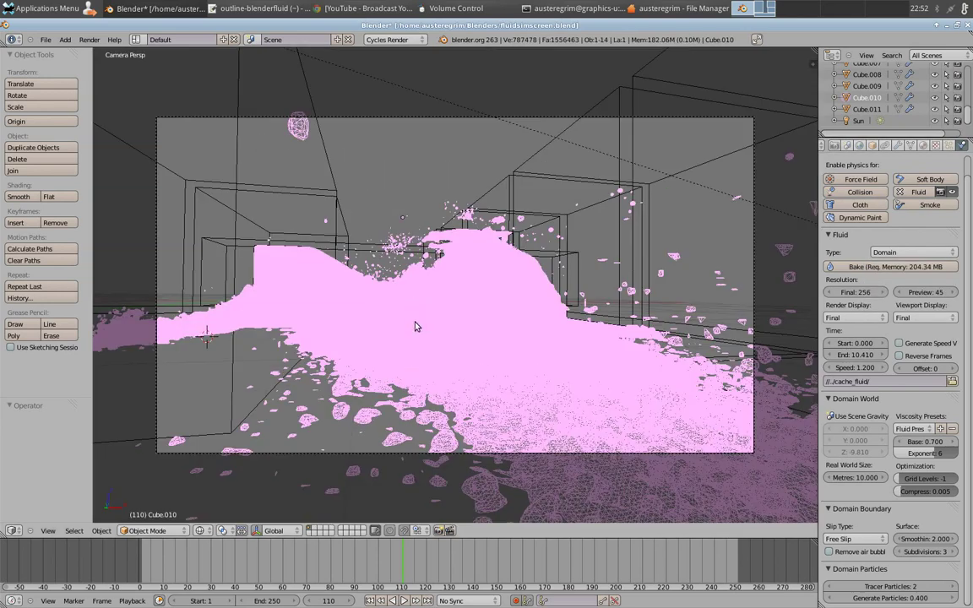
left_click(200, 531)
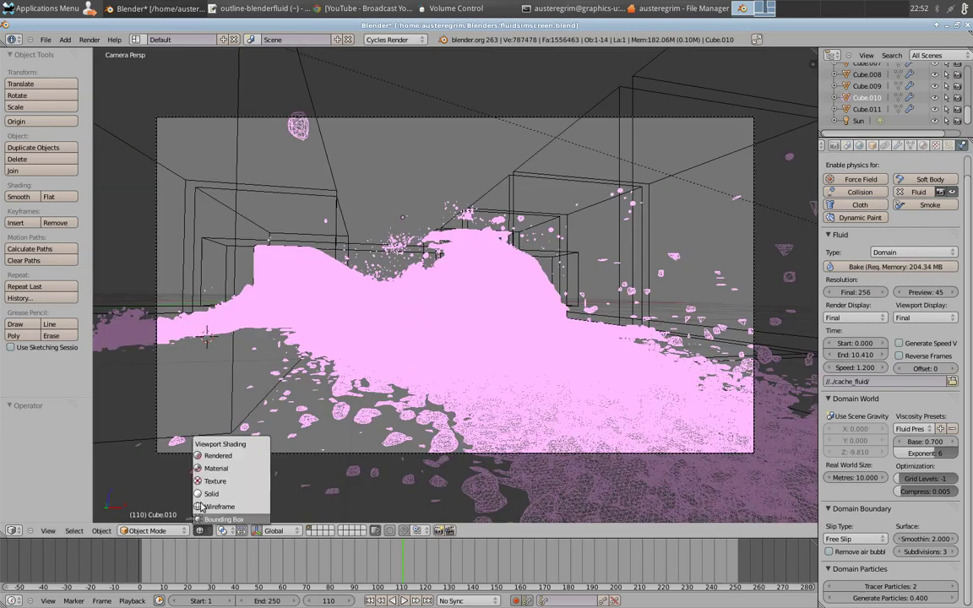
left_click(214, 457)
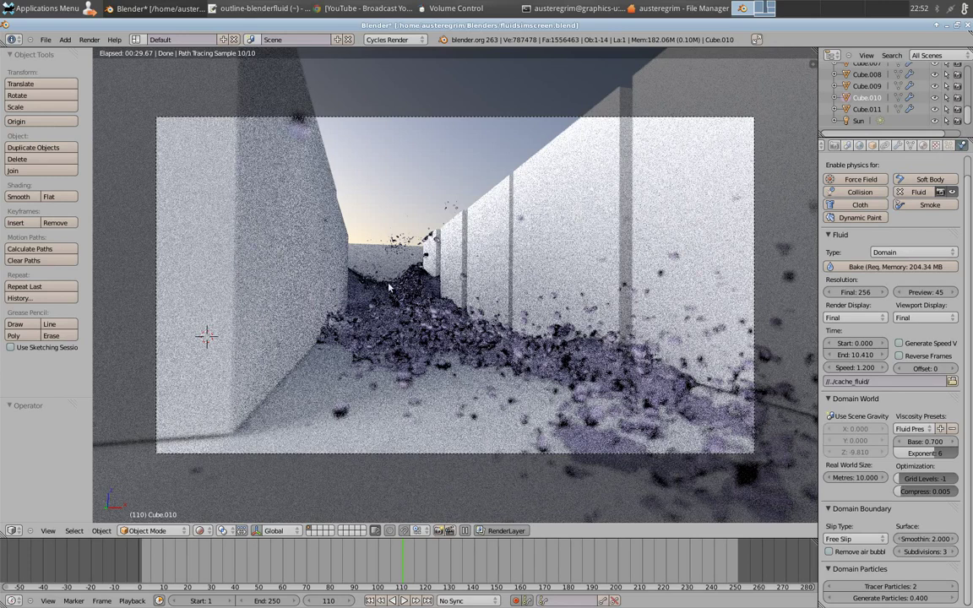
Launch File Manager from the Applications Menu
left_click(42, 10)
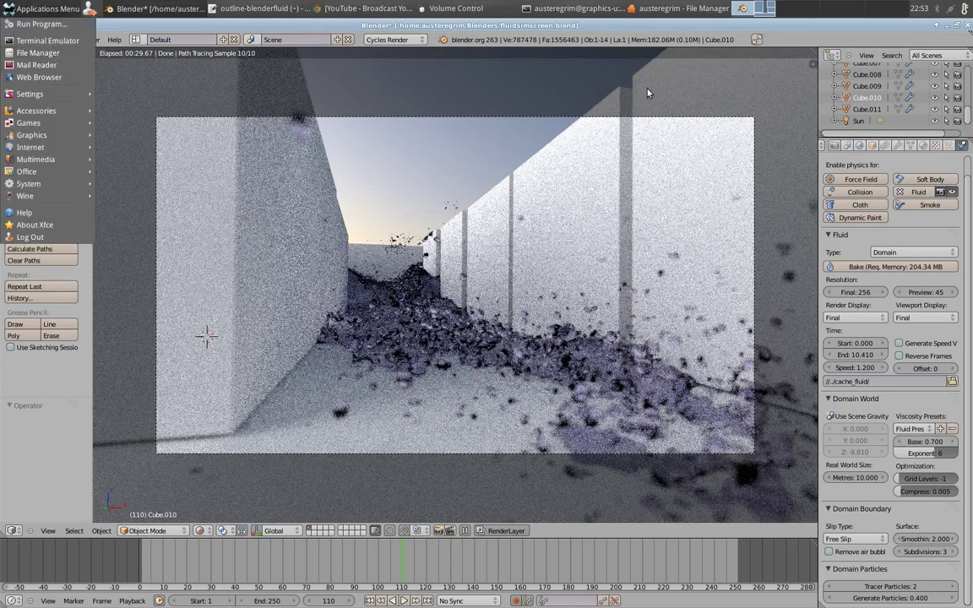
left_click(684, 16)
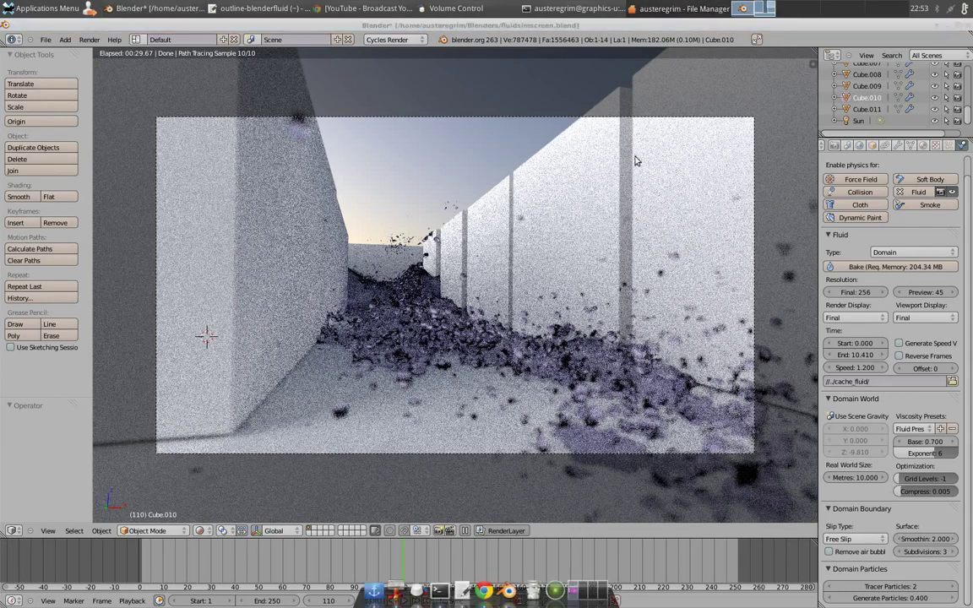
left_click(47, 8)
left_click(47, 52)
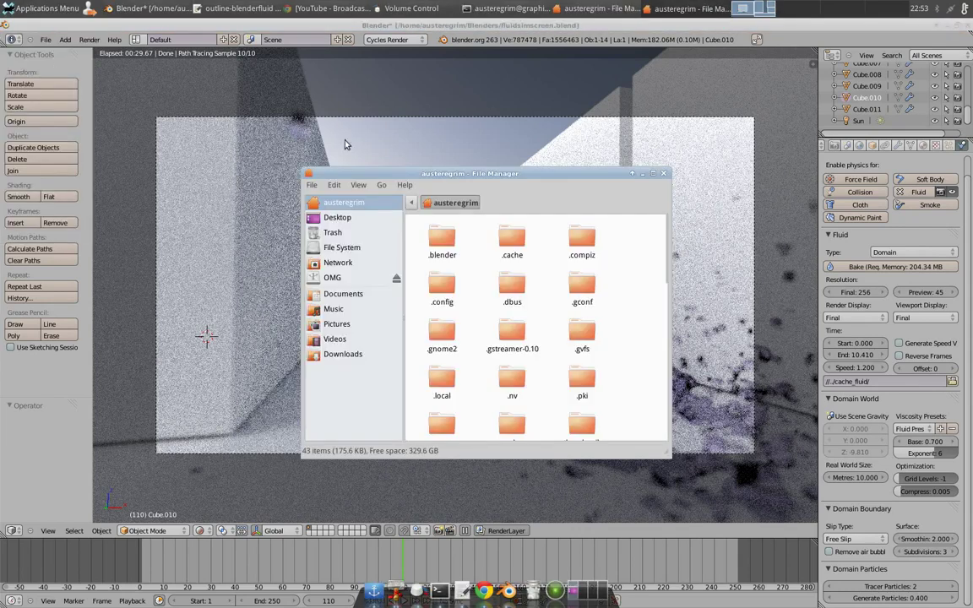
scroll(591, 350, "down", 5)
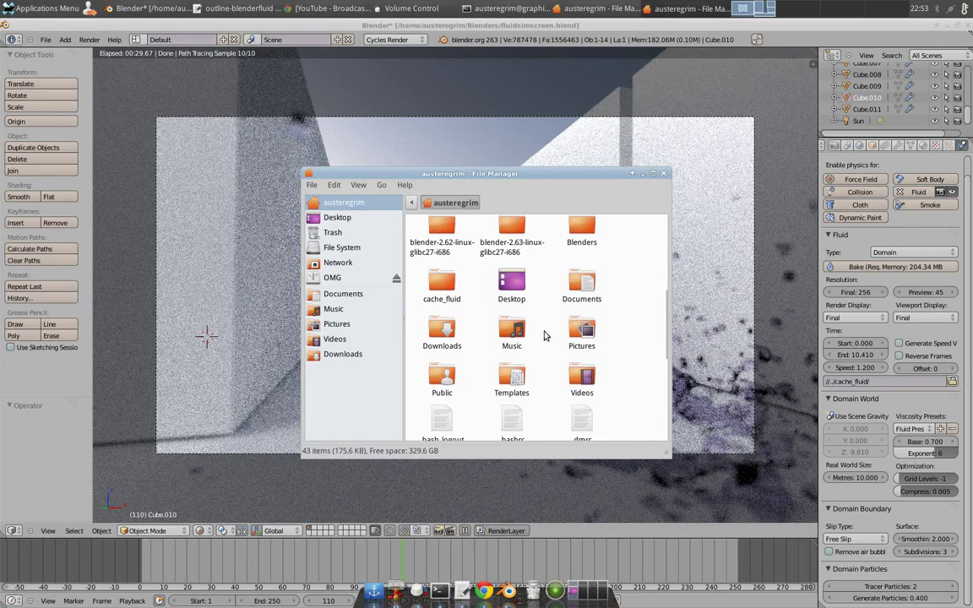
scroll(569, 347, "down", 5)
scroll(560, 391, "up", 5)
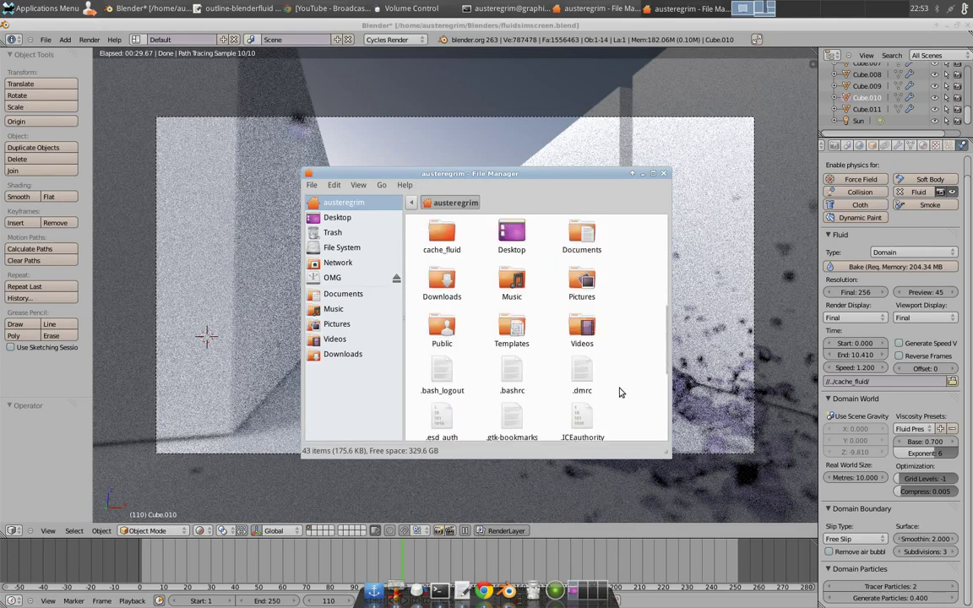
scroll(616, 363, "up", 1)
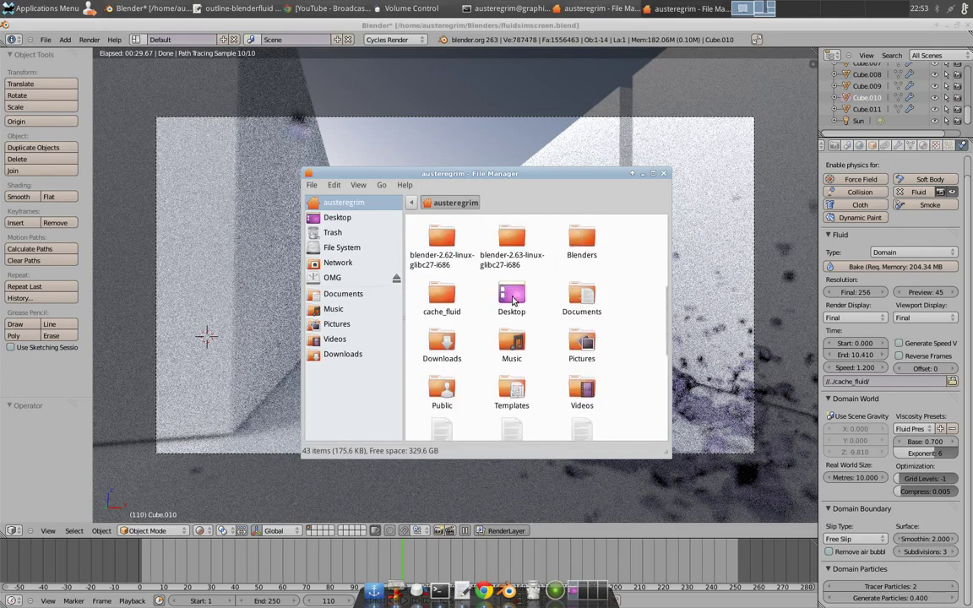
Open Blenders > floodanim and open fortutorial.avi with VLC media player
double_click(581, 243)
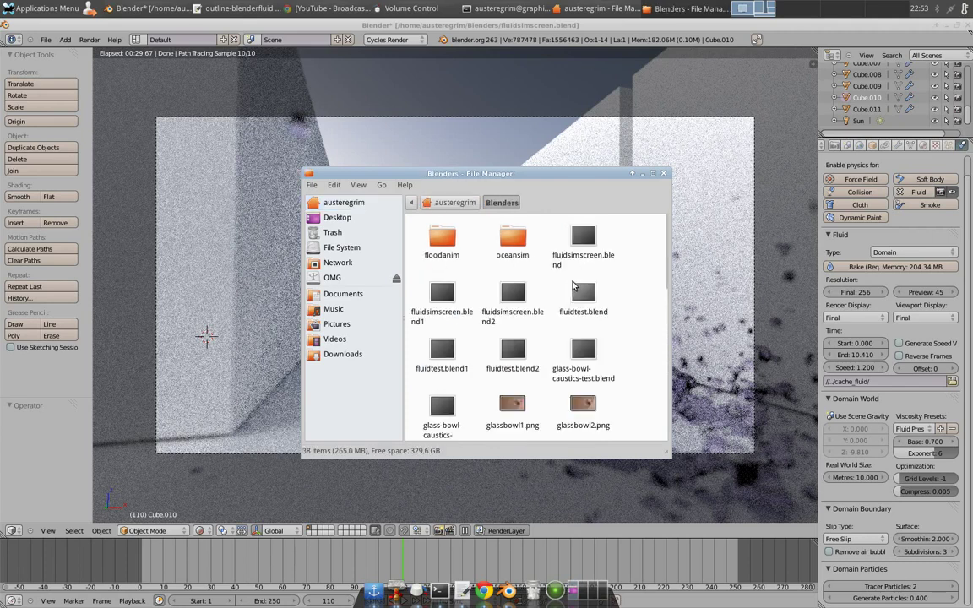
double_click(460, 245)
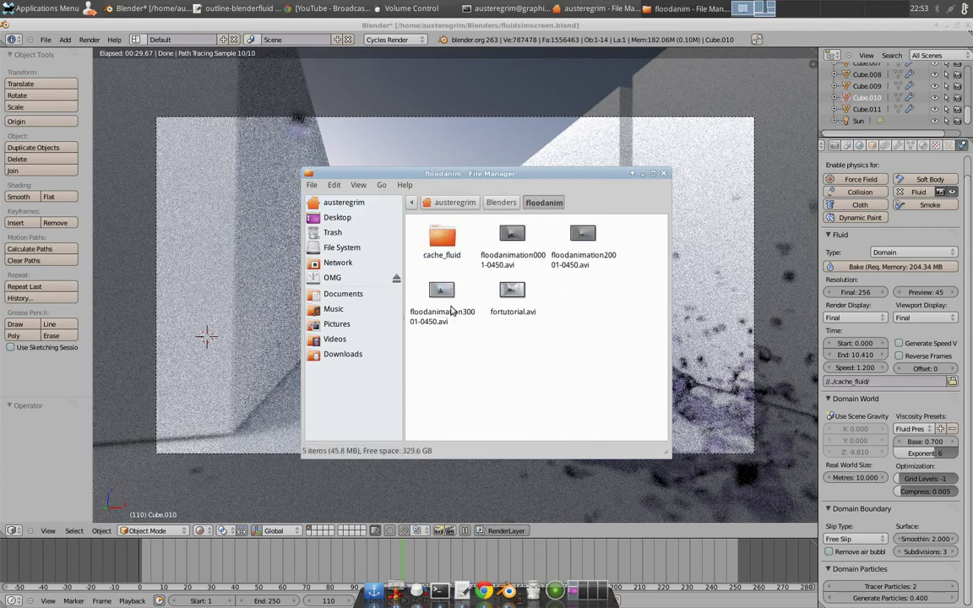
left_click(509, 297)
right_click(507, 301)
mouse_move(557, 315)
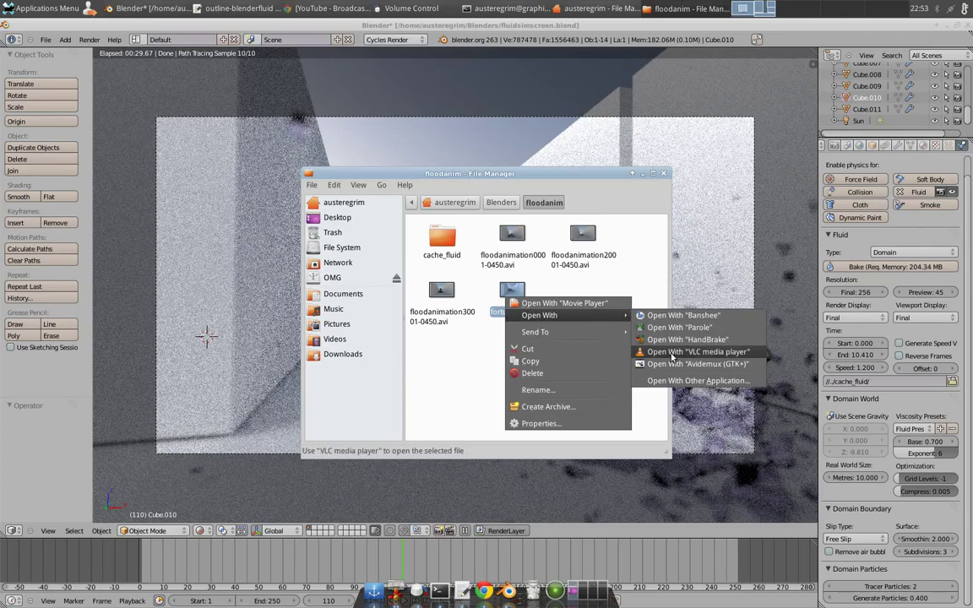
left_click(676, 358)
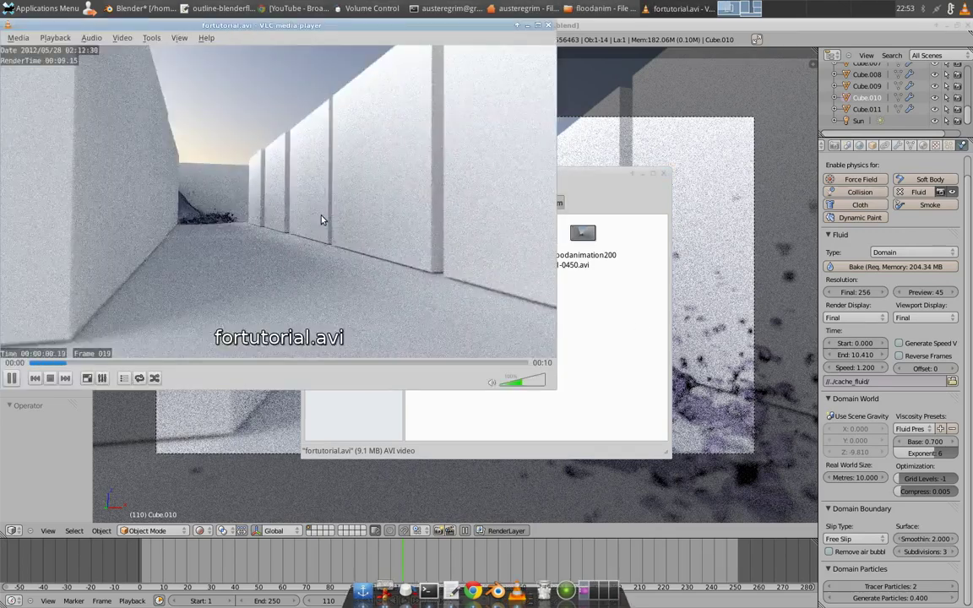
Play fortutorial.avi fullscreen in VLC, replaying the flood animation from the start
double_click(321, 217)
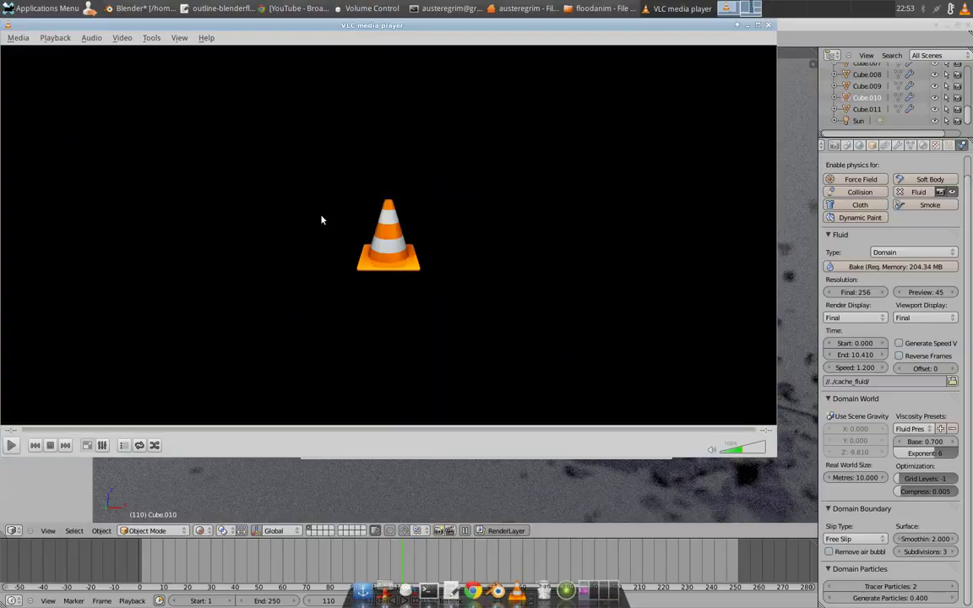
left_click(12, 445)
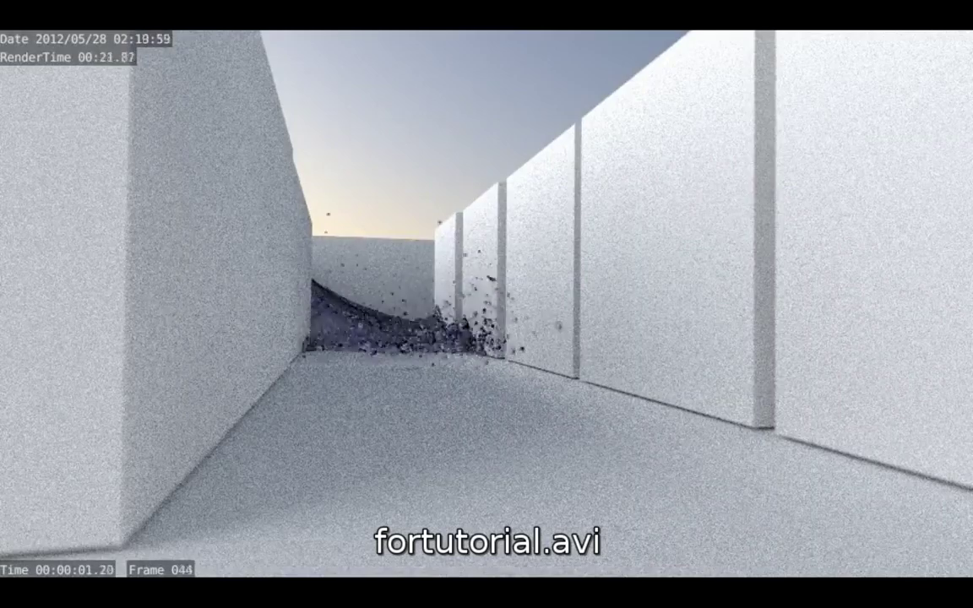
mouse_move(238, 388)
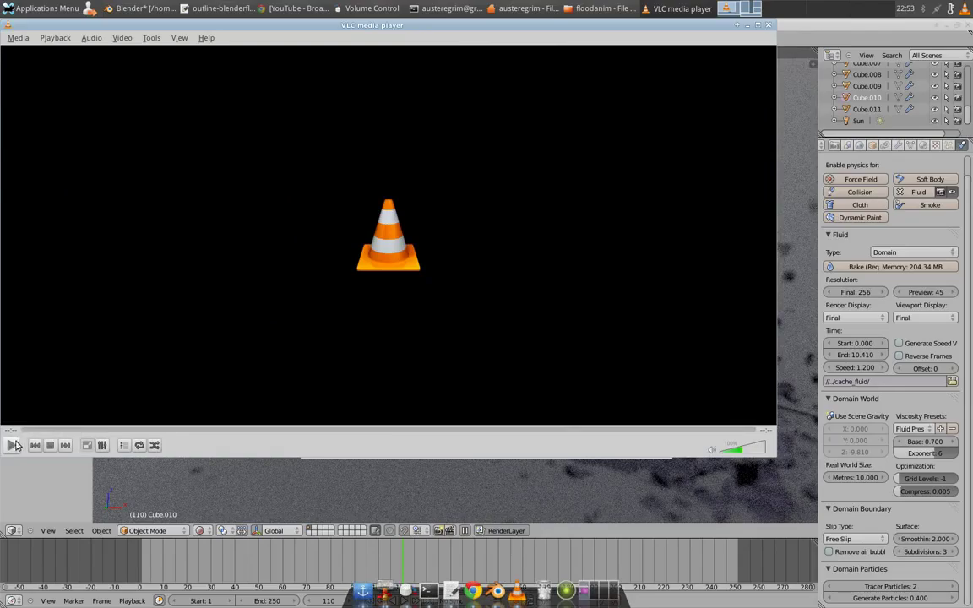
key("space")
left_click(11, 445)
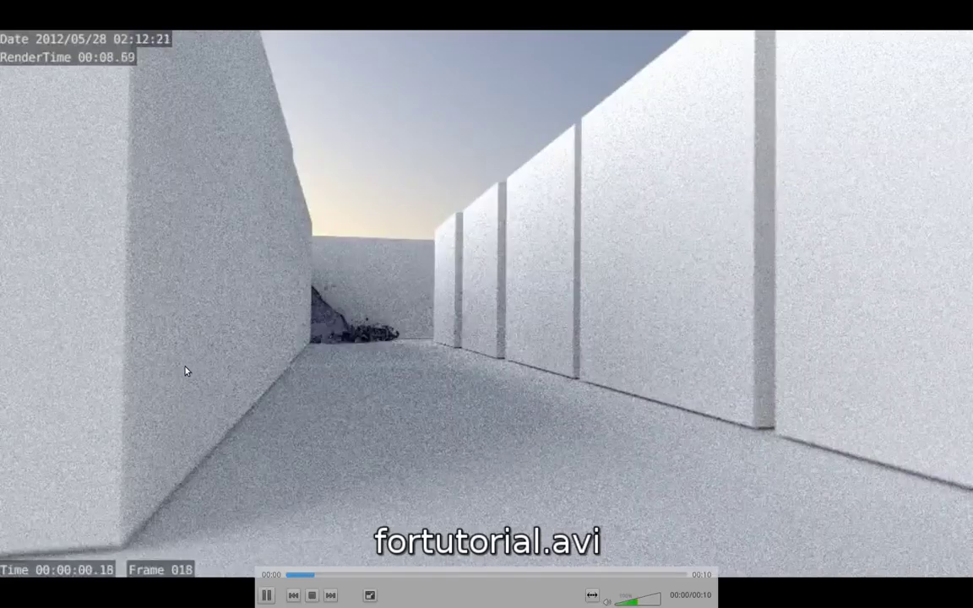